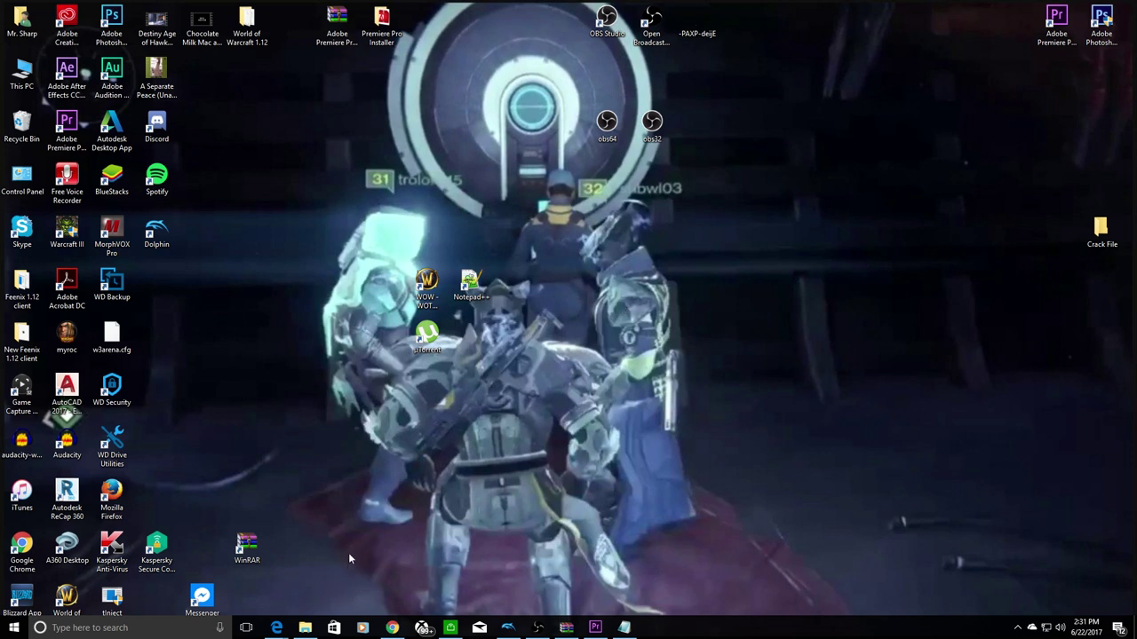
Show the thumbnails of the two open Edge browser windows from the taskbar.
mouse_move(271, 619)
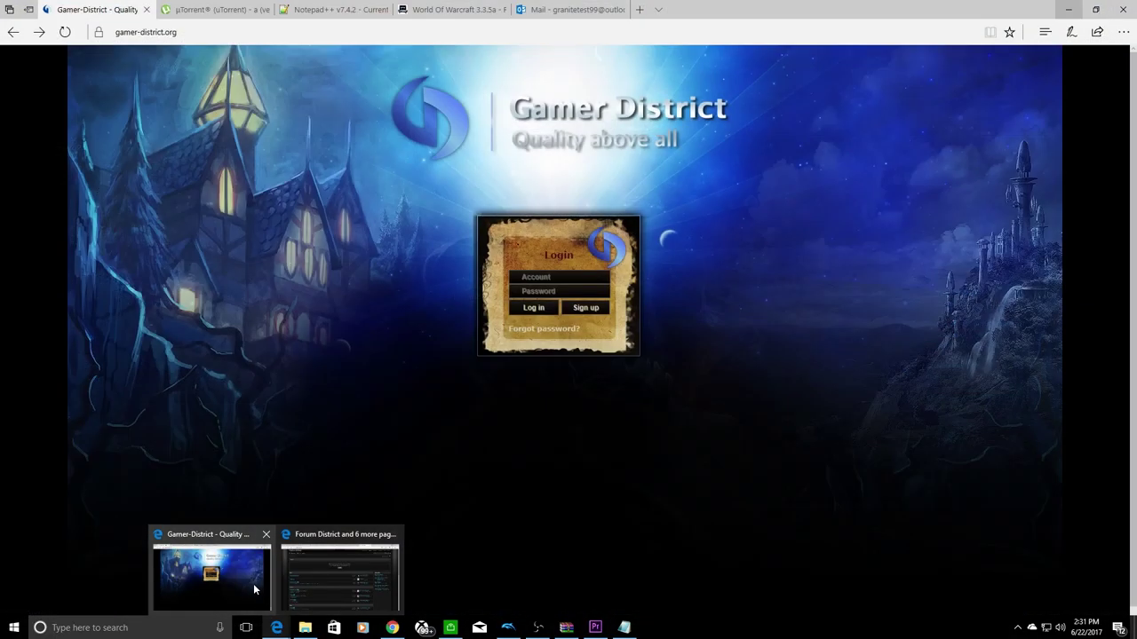
Bring the Gamer District page forward and open its forum registration form.
left_click(253, 588)
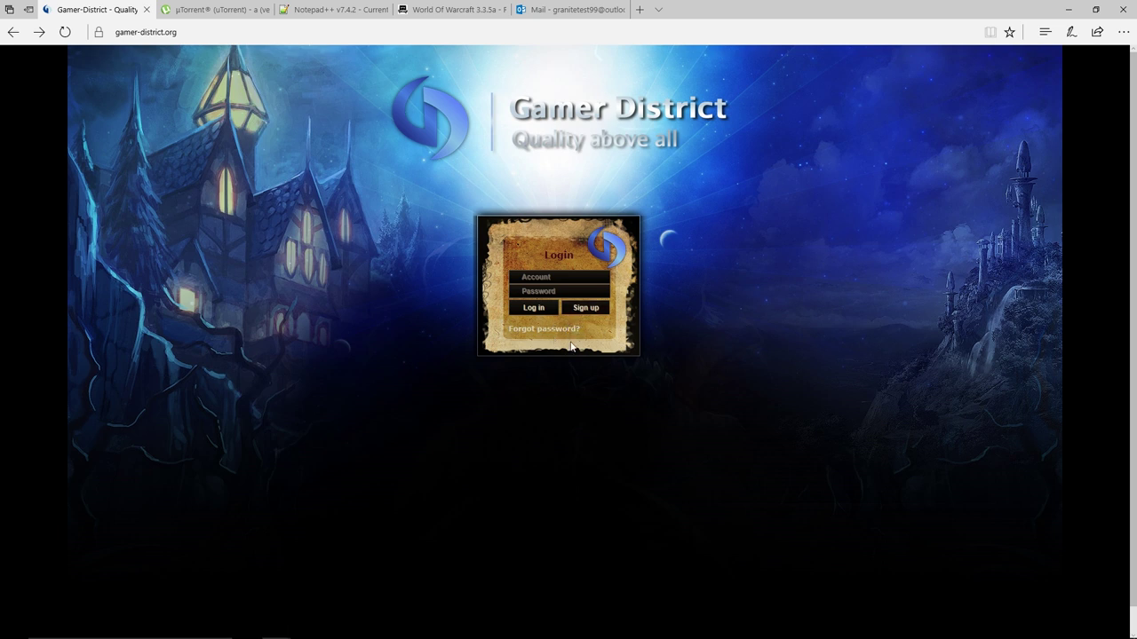
left_click(561, 281)
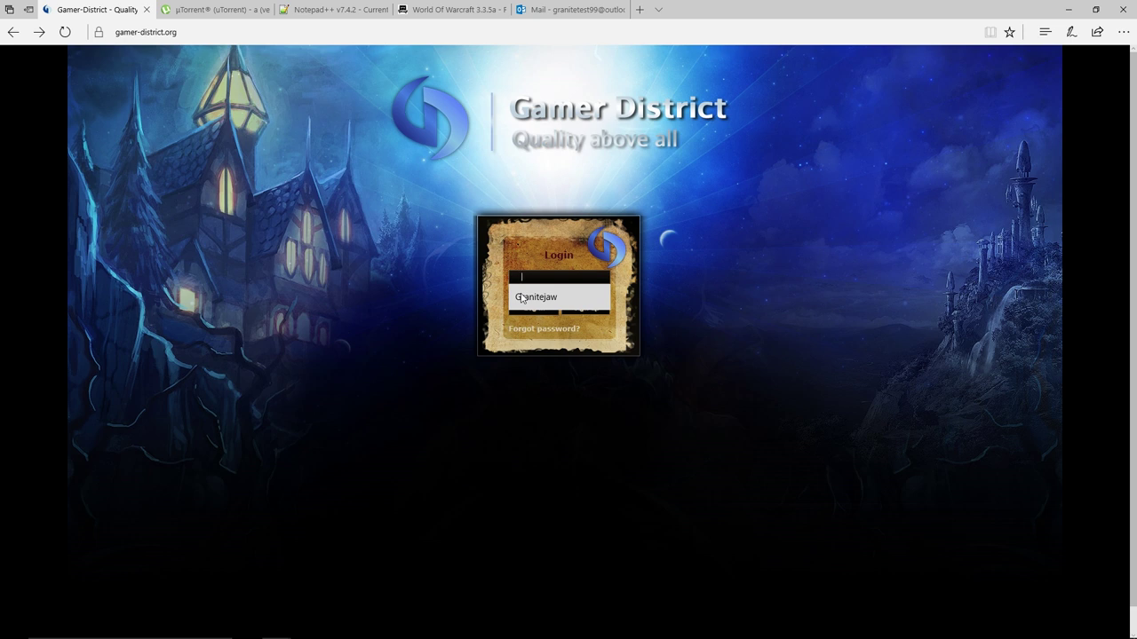
left_click(665, 376)
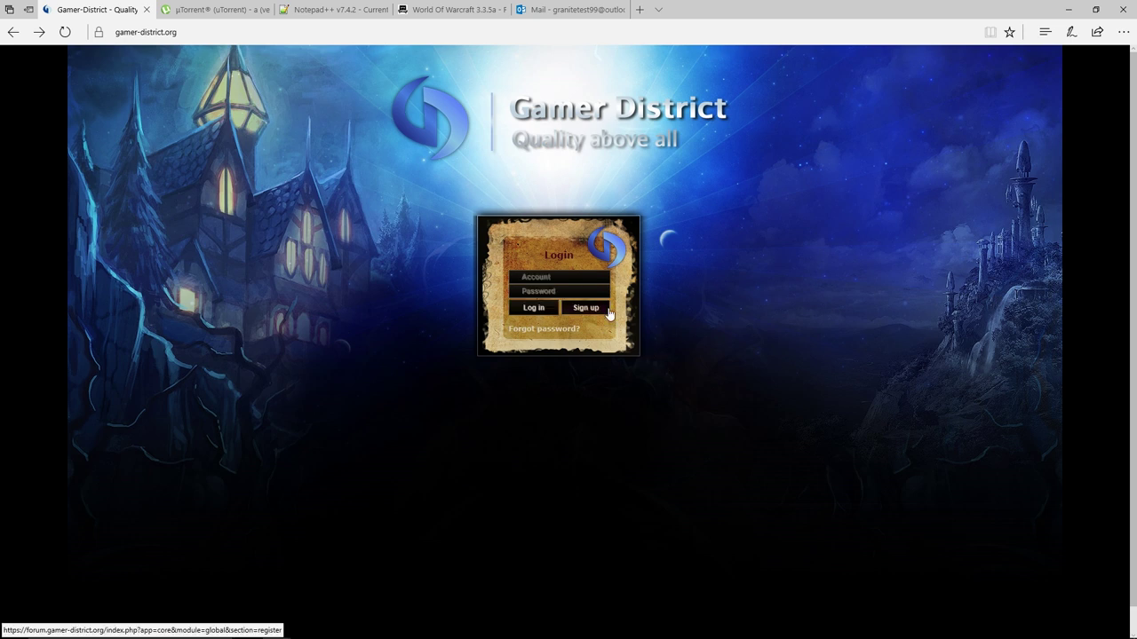
left_click(591, 311)
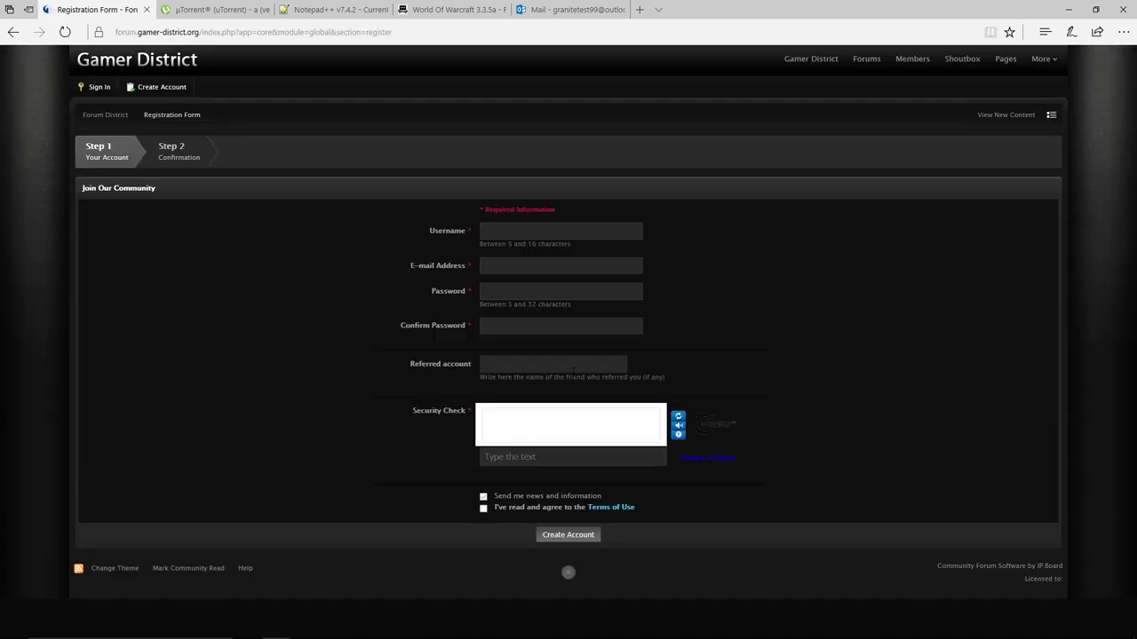
Enter the new account's username and e-mail address.
left_click(522, 234)
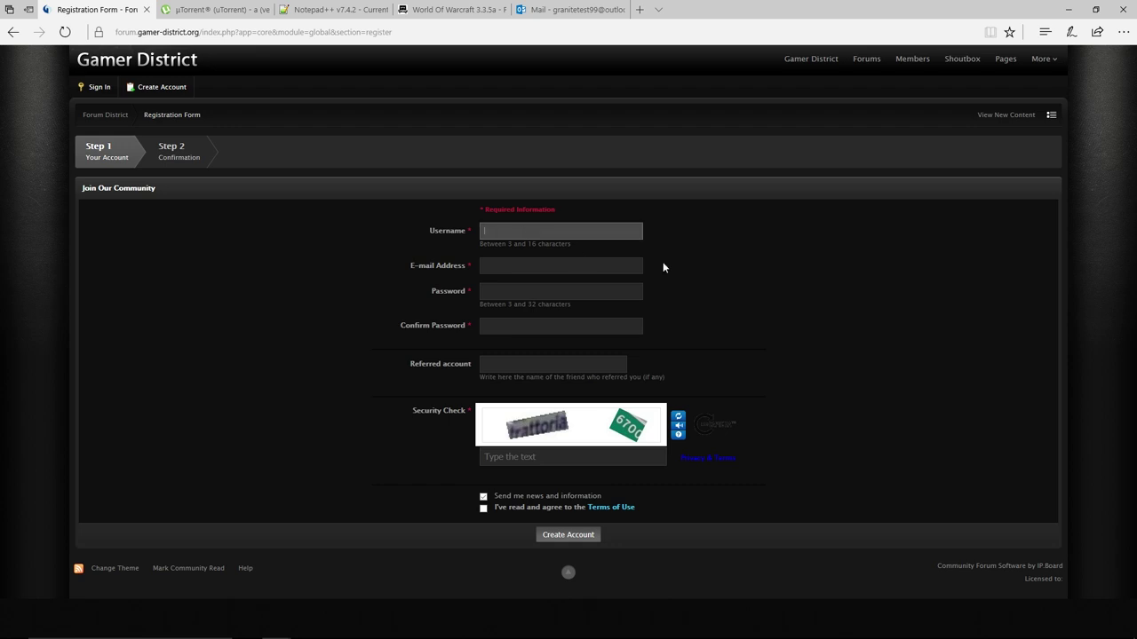
type("granitejaw")
key("BackSpace")
key("BackSpace")
type("test")
key("Tab")
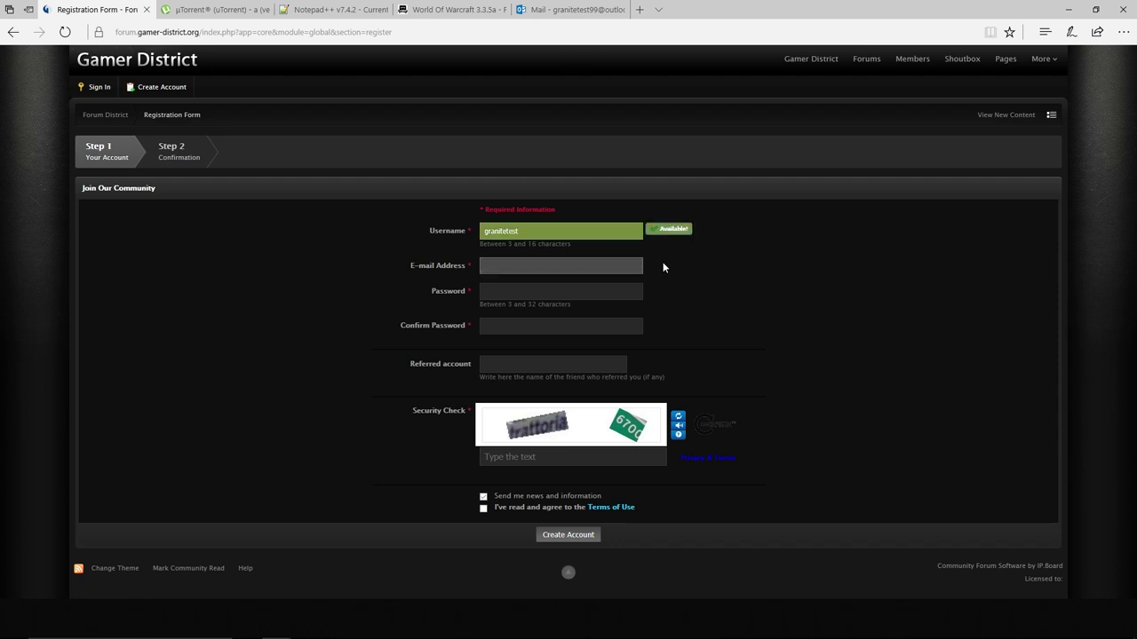
key("Tab")
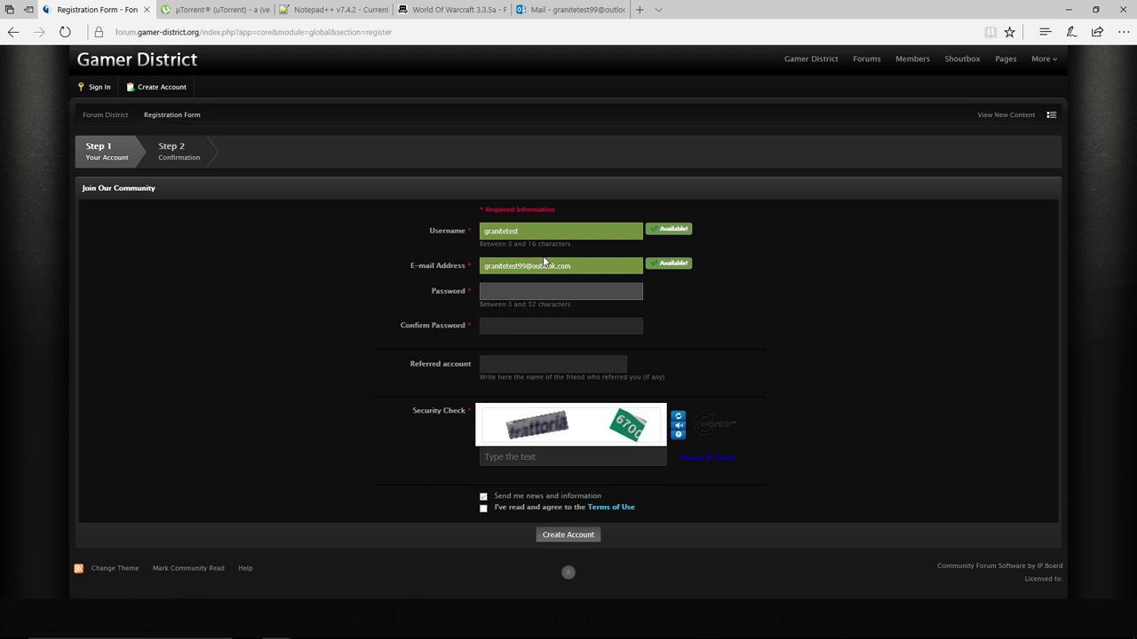
Fill in the password, its confirmation and the security check answer.
type("•••••••••")
key("Tab")
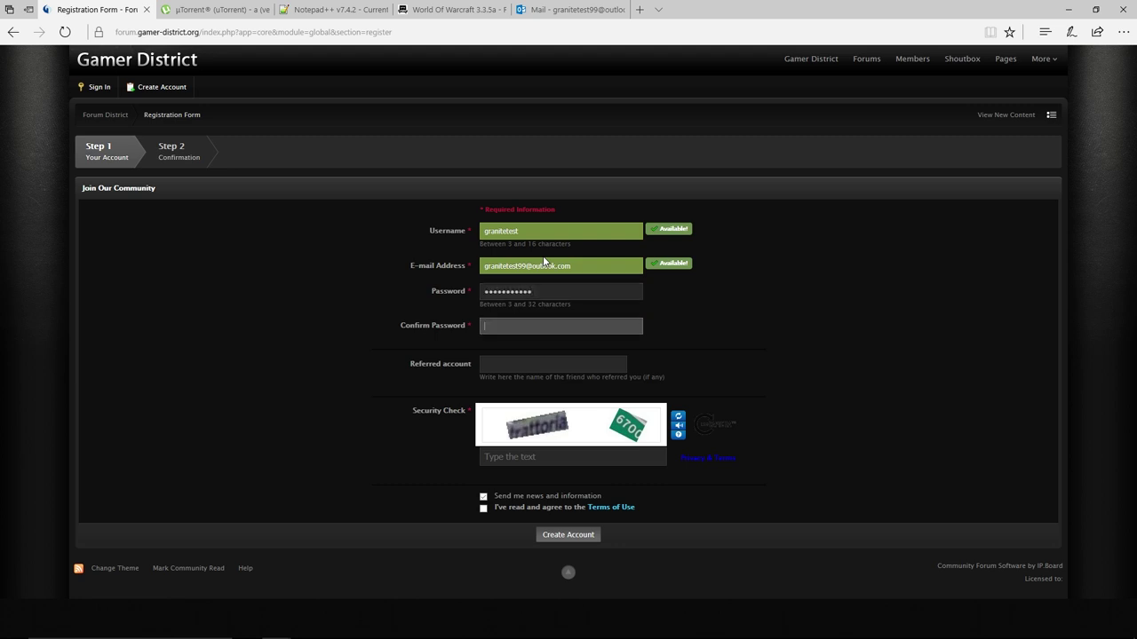
type("•••••••••••")
key("Tab")
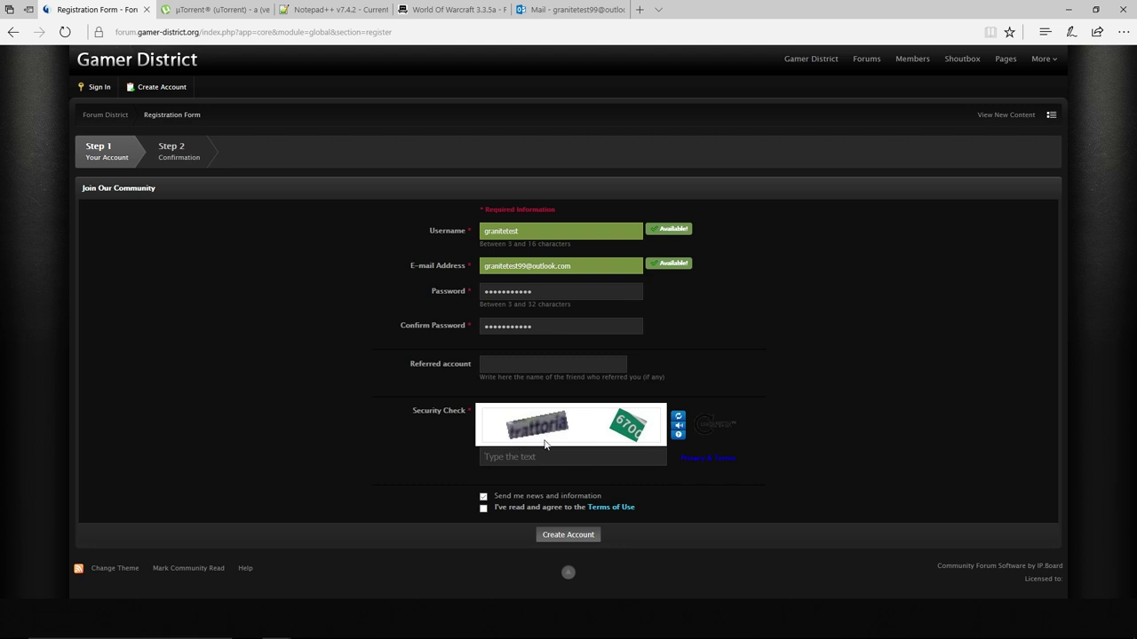
type("trattoria 6700")
Opt out of news emails, accept the Terms of Use and submit the registration.
left_click(490, 500)
left_click(483, 508)
left_click(571, 537)
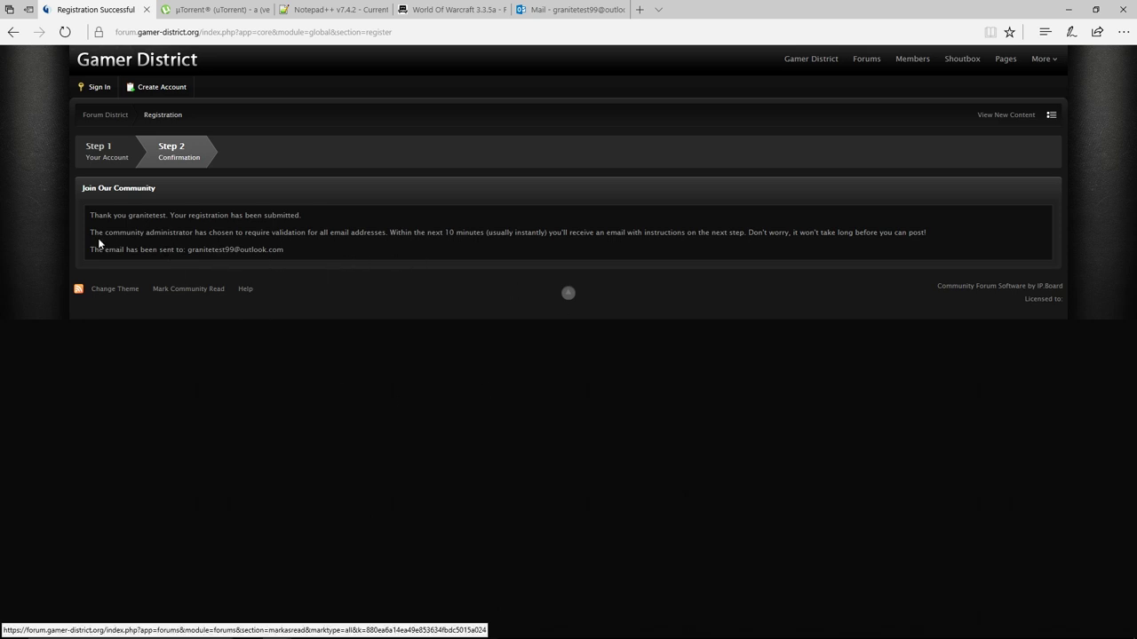
Refresh the Outlook inbox and open the Forum District registration email under Other.
left_click(569, 9)
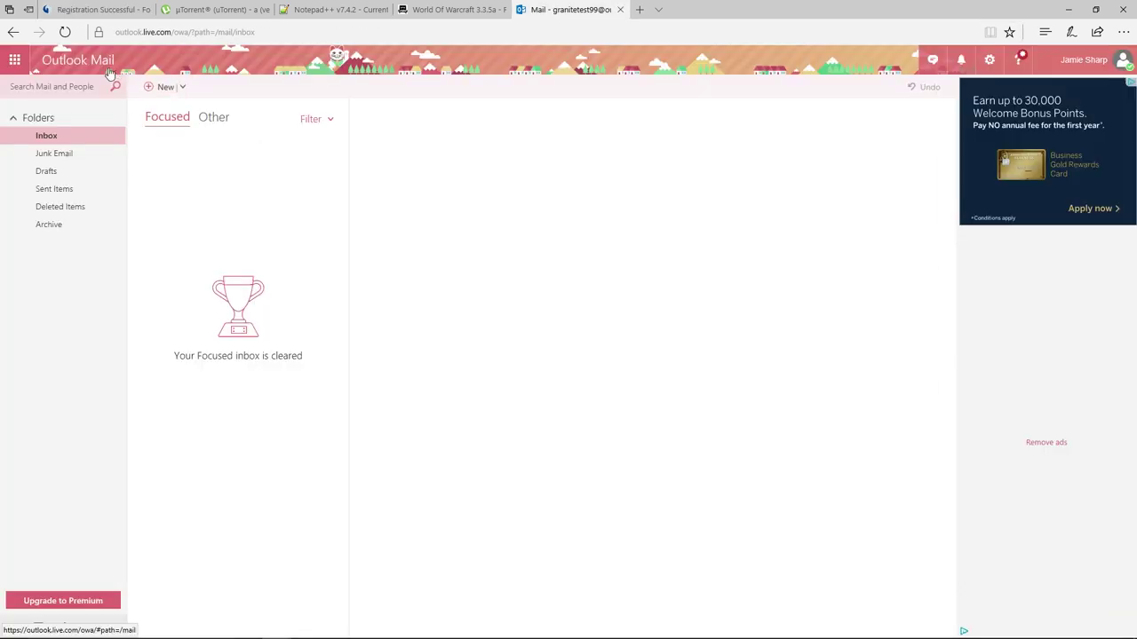
left_click(65, 32)
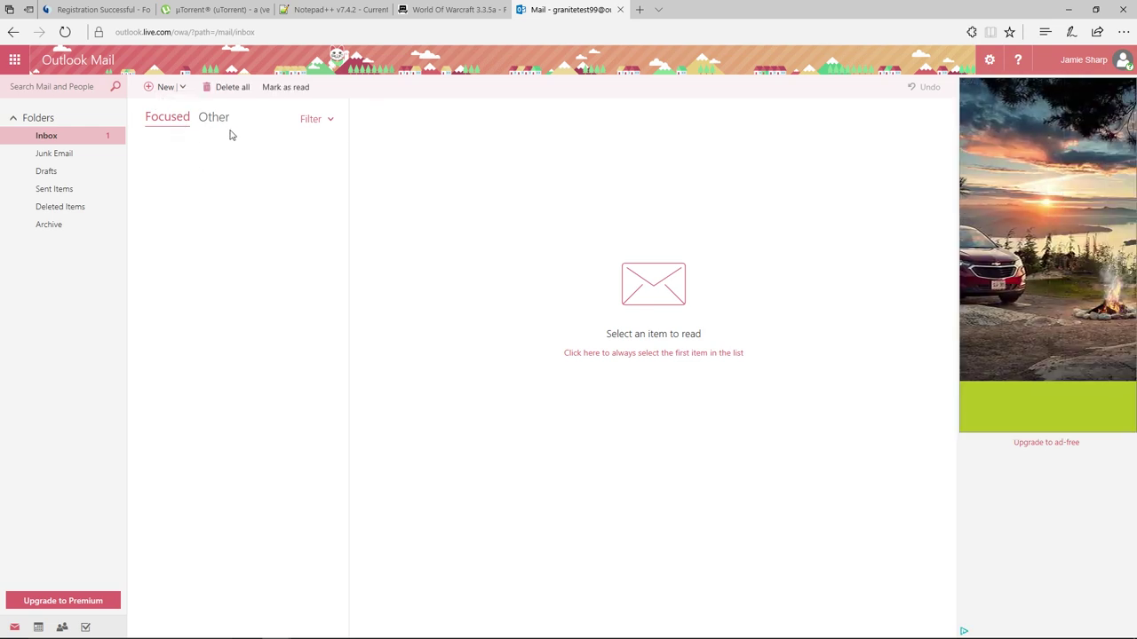
left_click(210, 120)
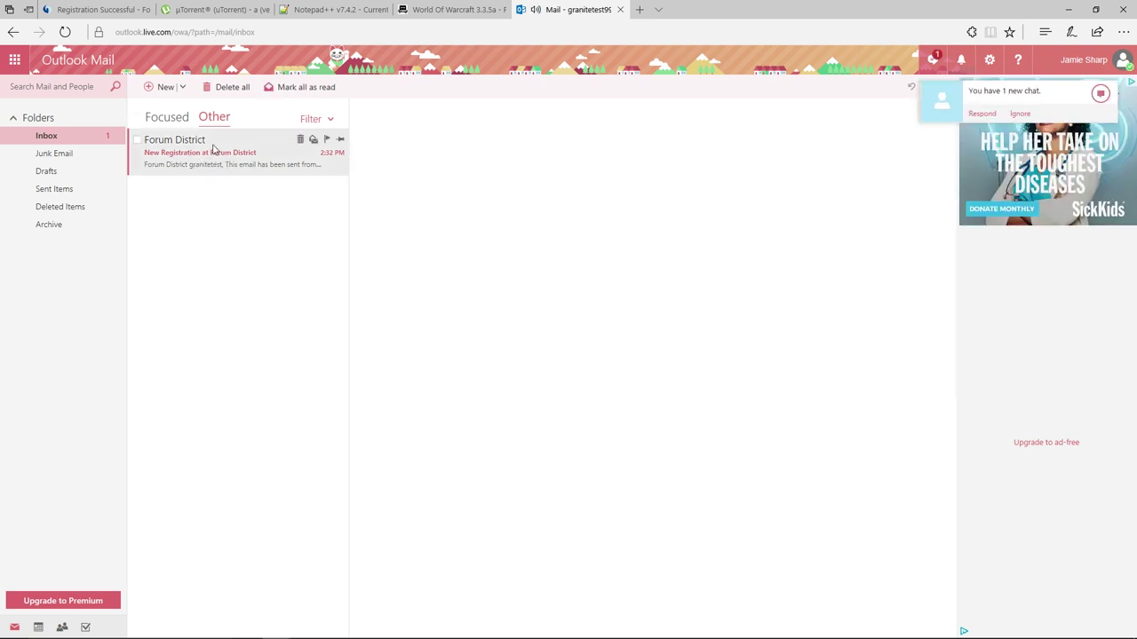
left_click(213, 155)
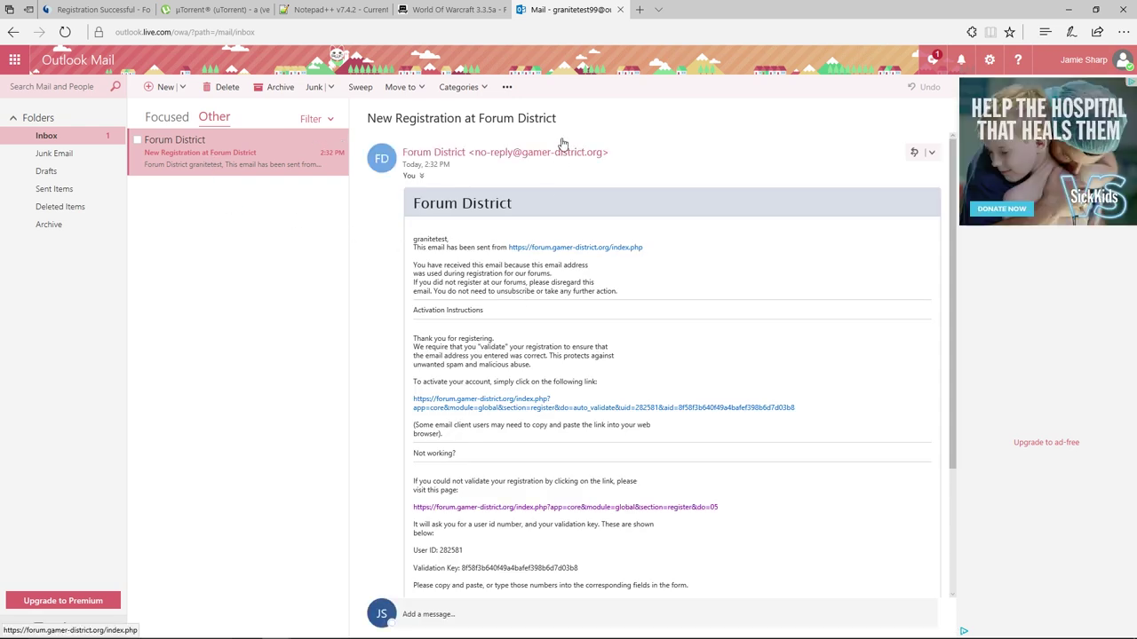
left_click(612, 136)
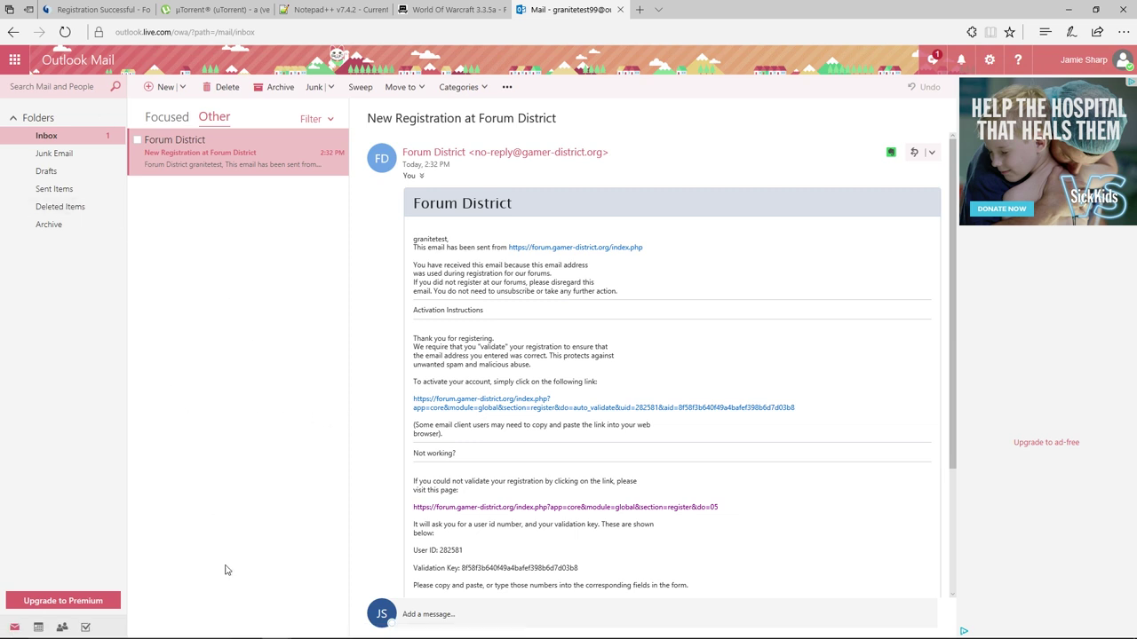
mouse_move(281, 632)
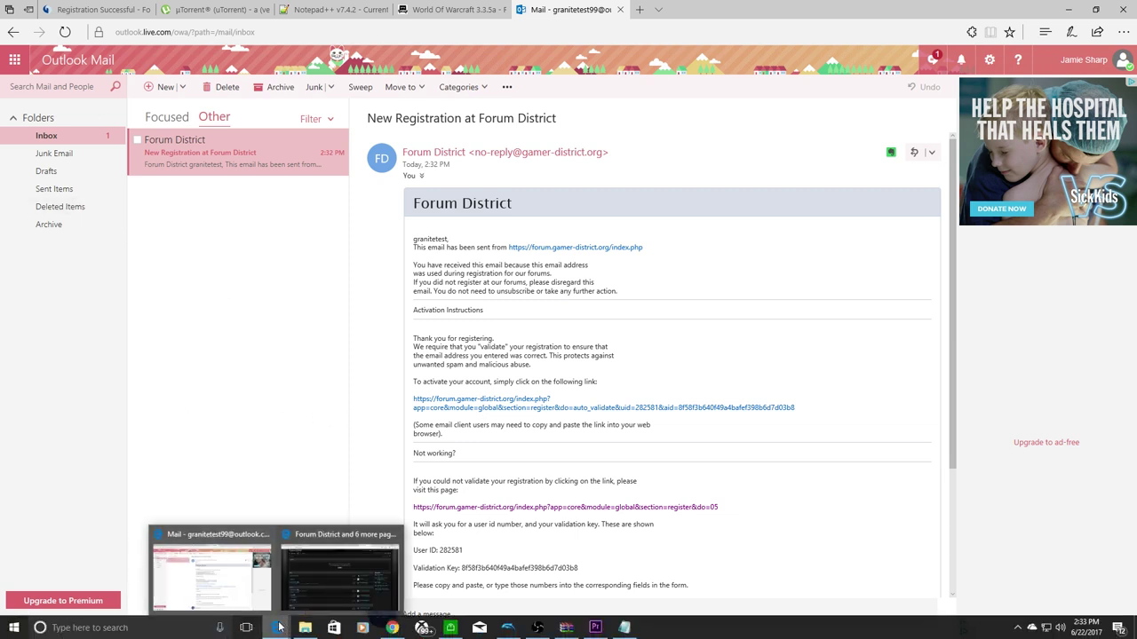
mouse_move(393, 630)
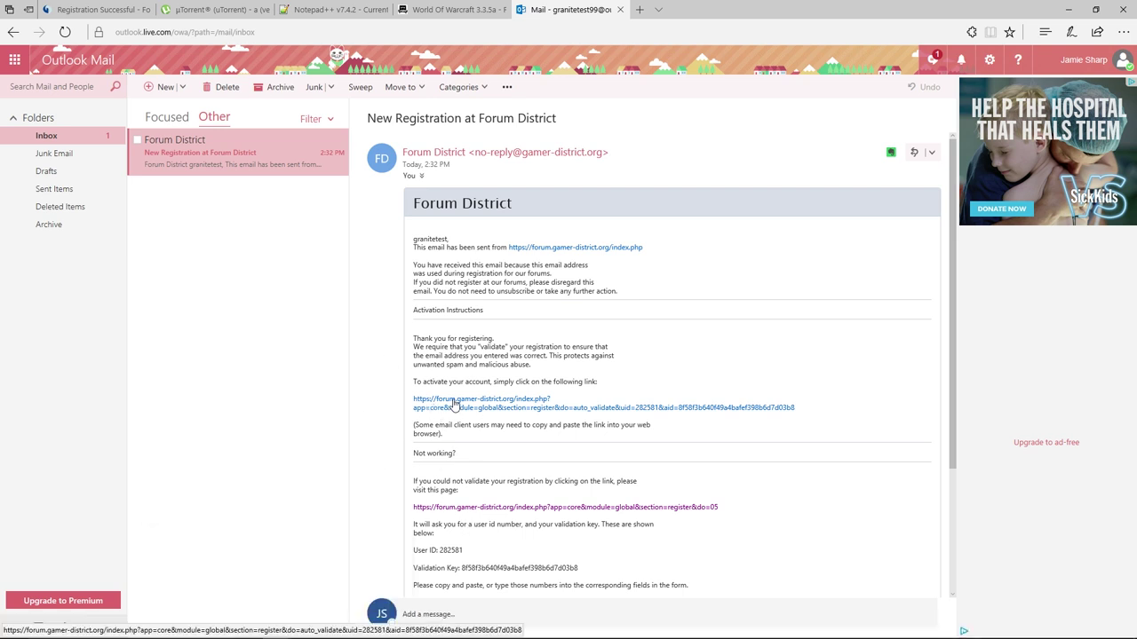
Follow the activation link and sign in with the new username and password, declining to save it.
left_click(454, 405)
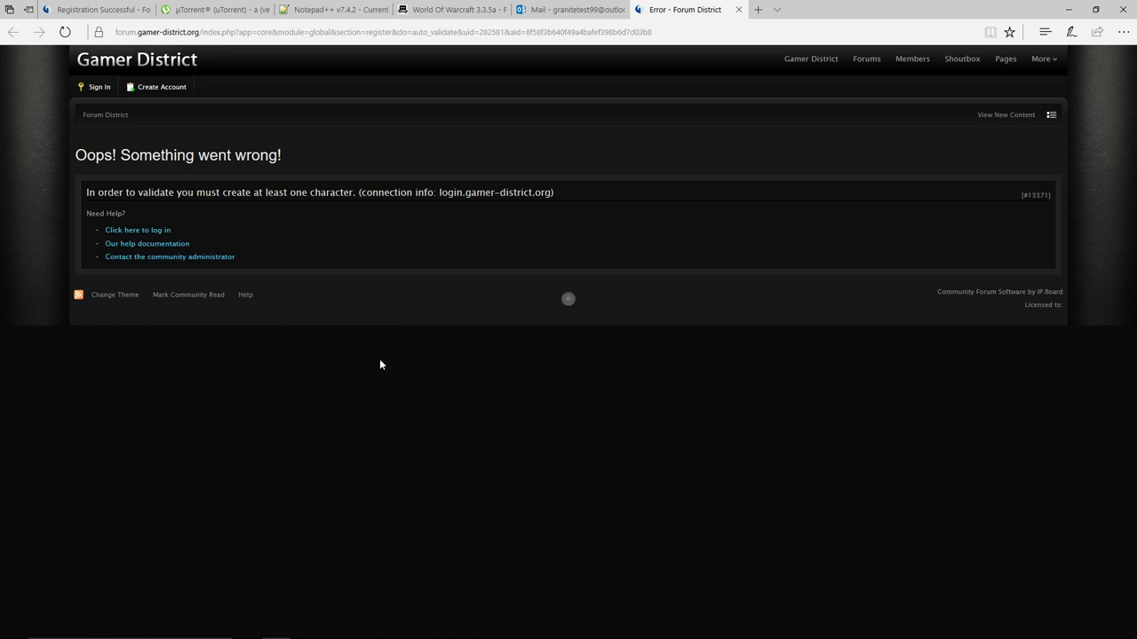
left_click(143, 231)
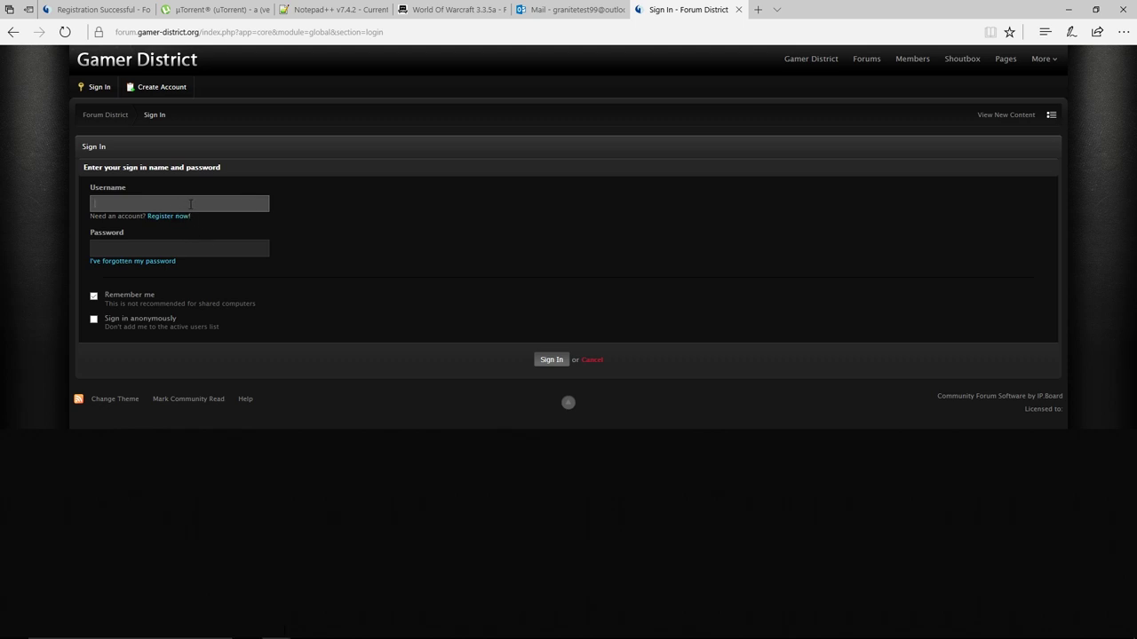
type("granitetest")
key("Tab")
type("•••••••••••")
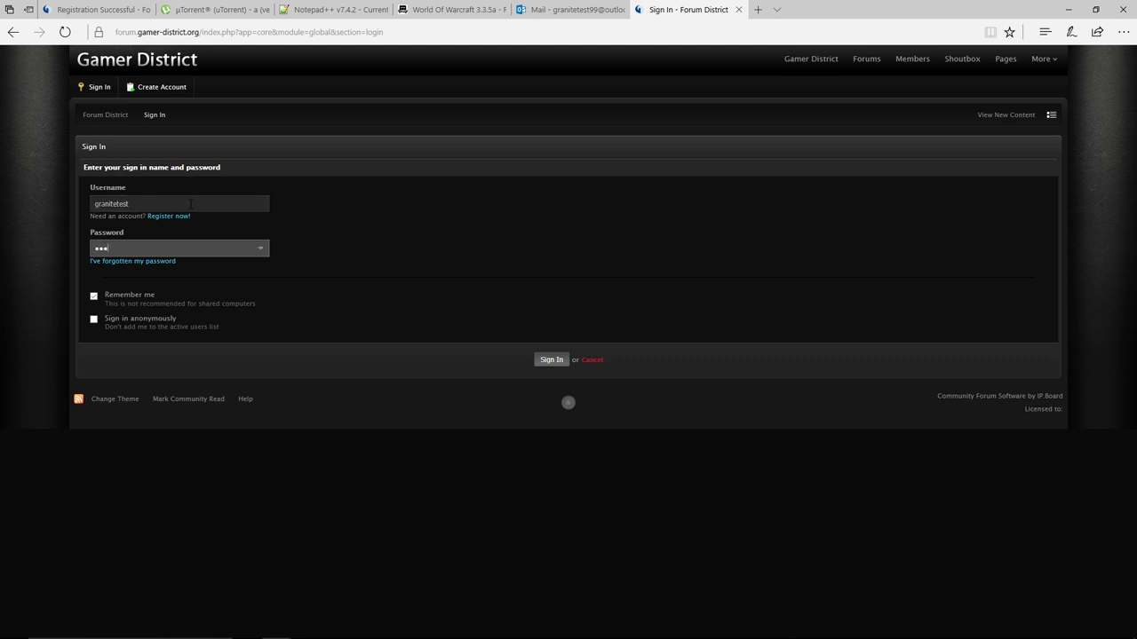
left_click(552, 360)
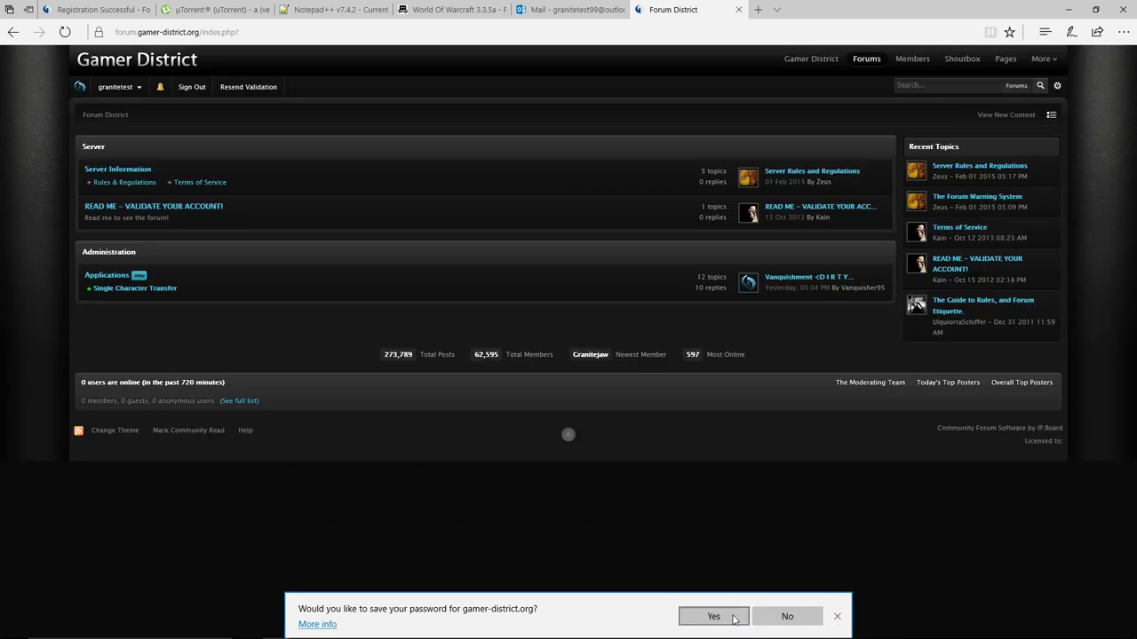
left_click(839, 618)
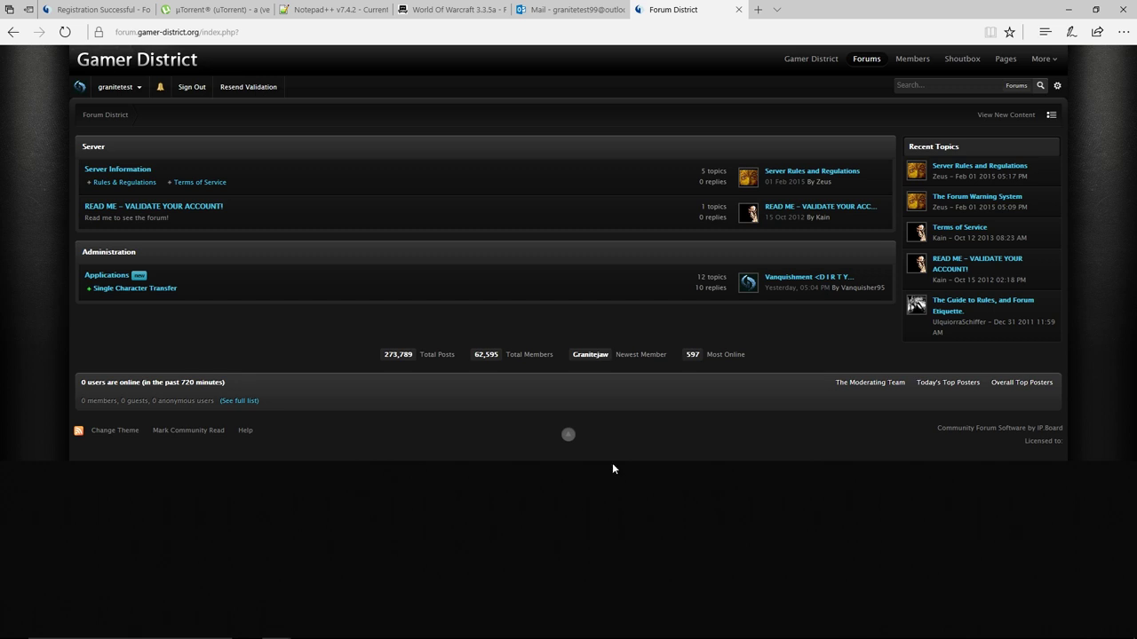
Retry the activation link from the email, then close the error tab to return to the forum.
left_click(582, 10)
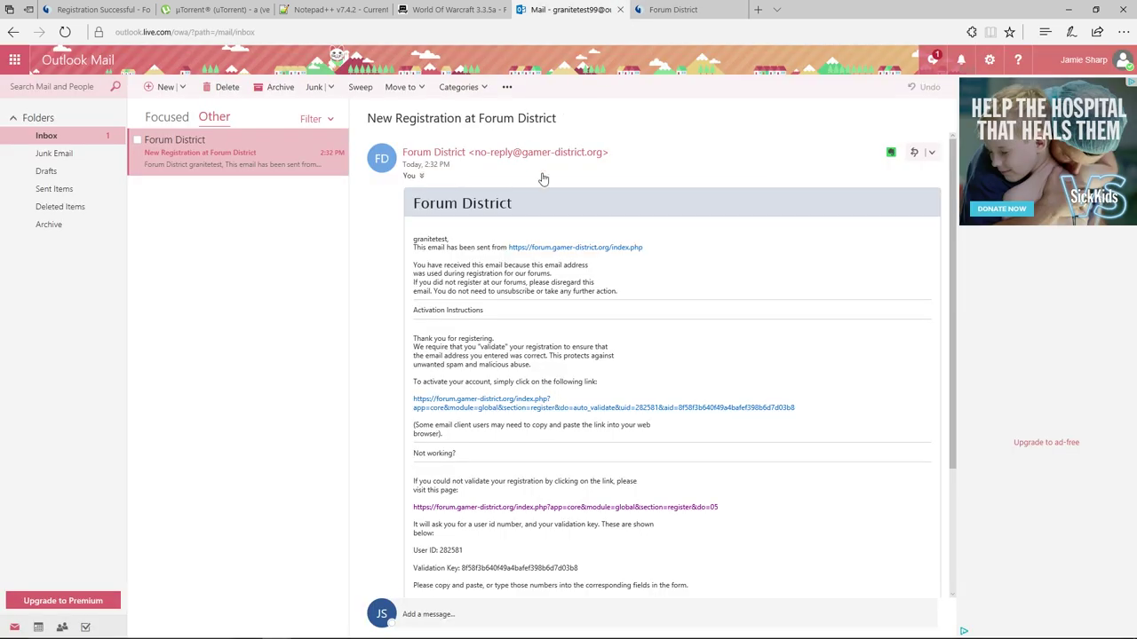
left_click(521, 401)
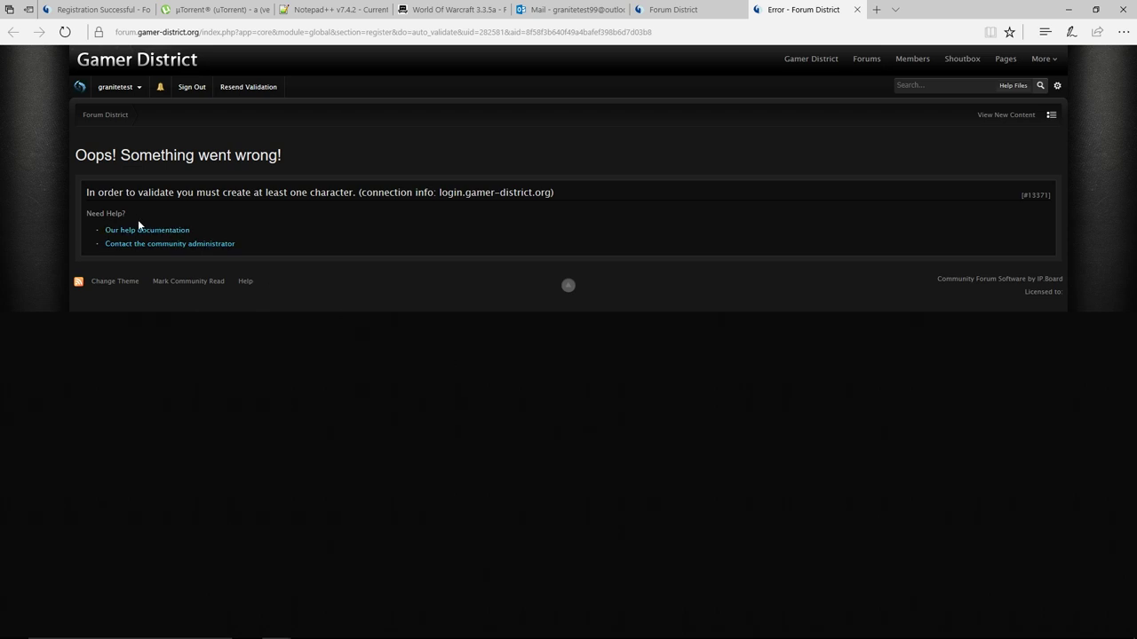
left_click(857, 10)
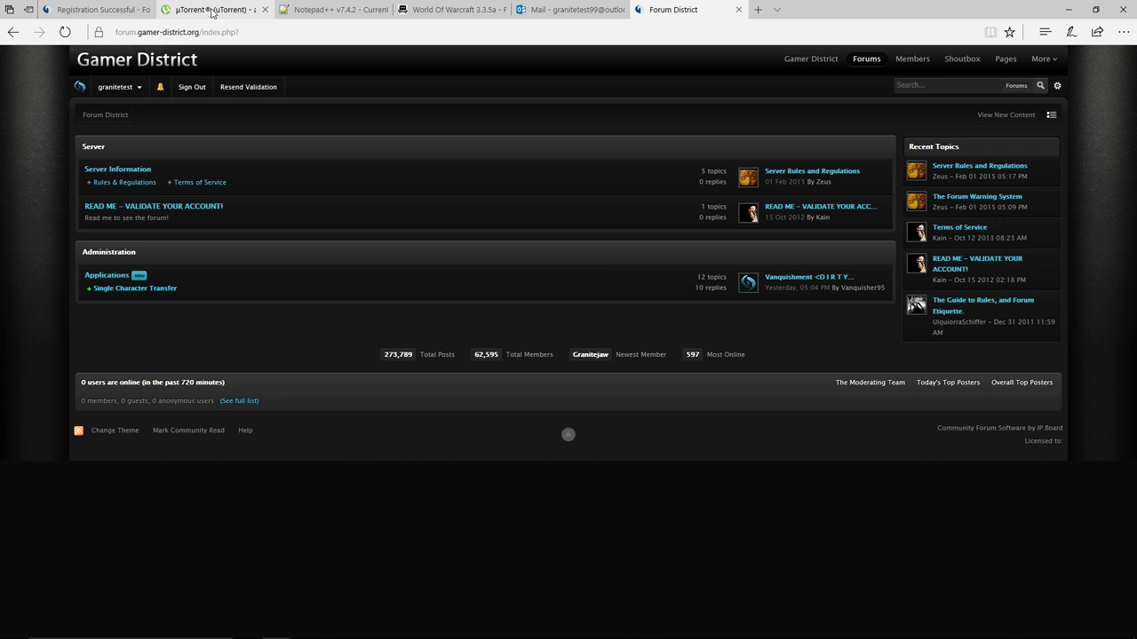
left_click(213, 10)
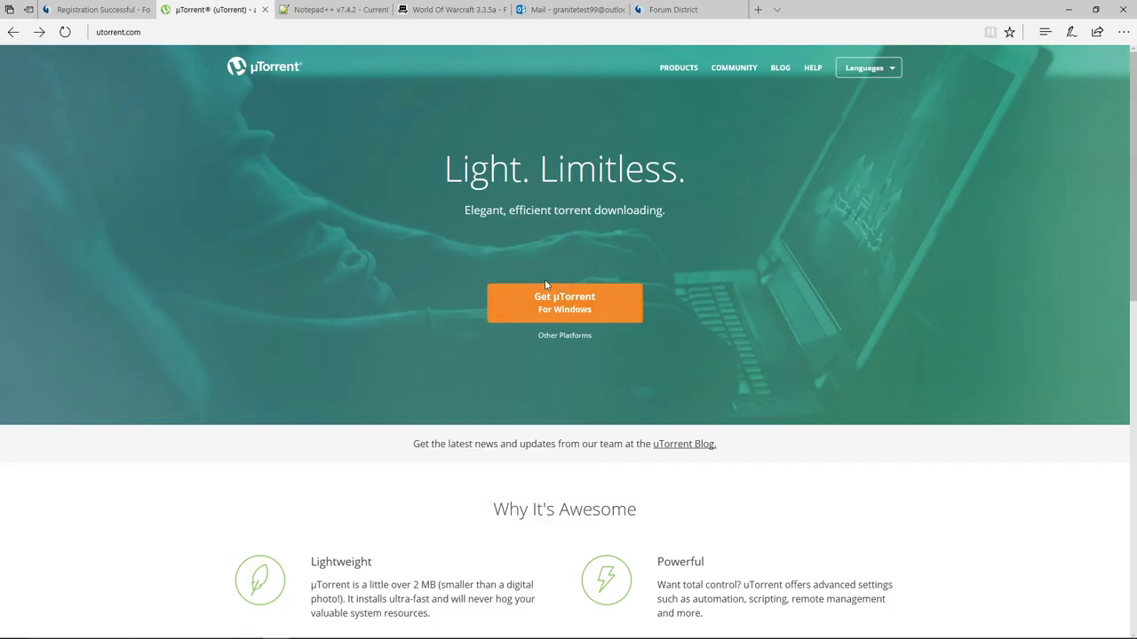
left_click(536, 304)
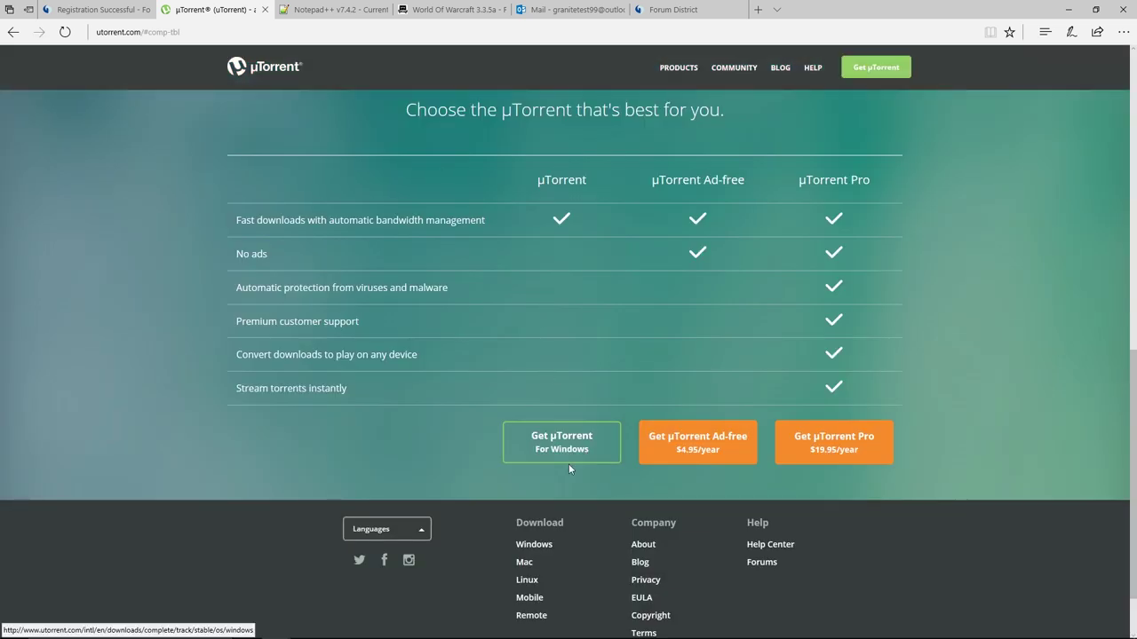
left_click(541, 432)
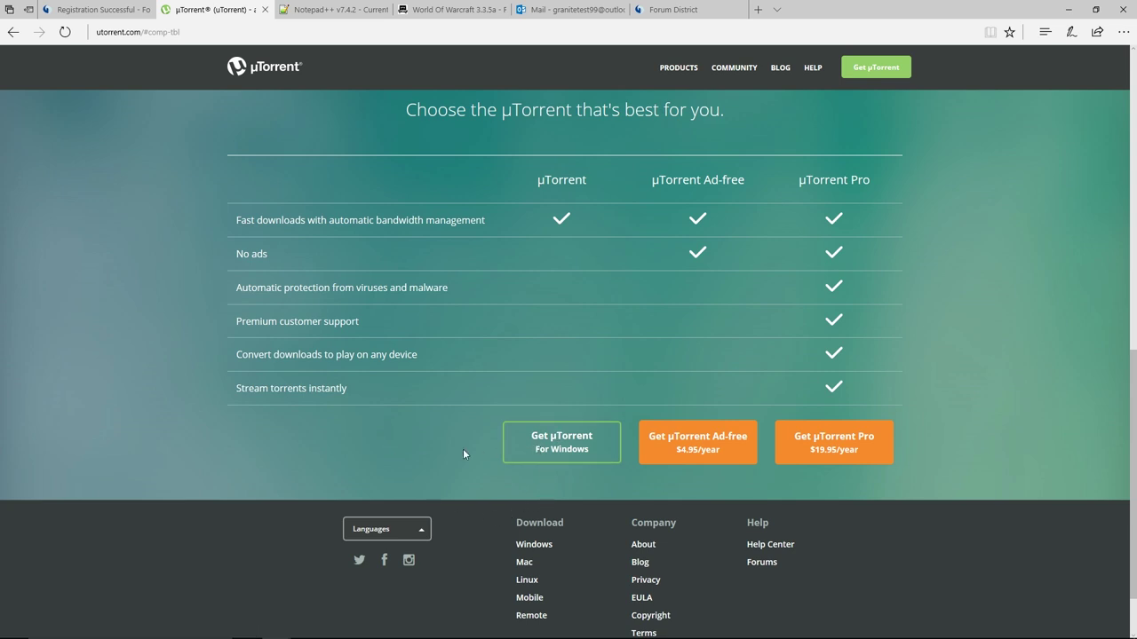
left_click(537, 449)
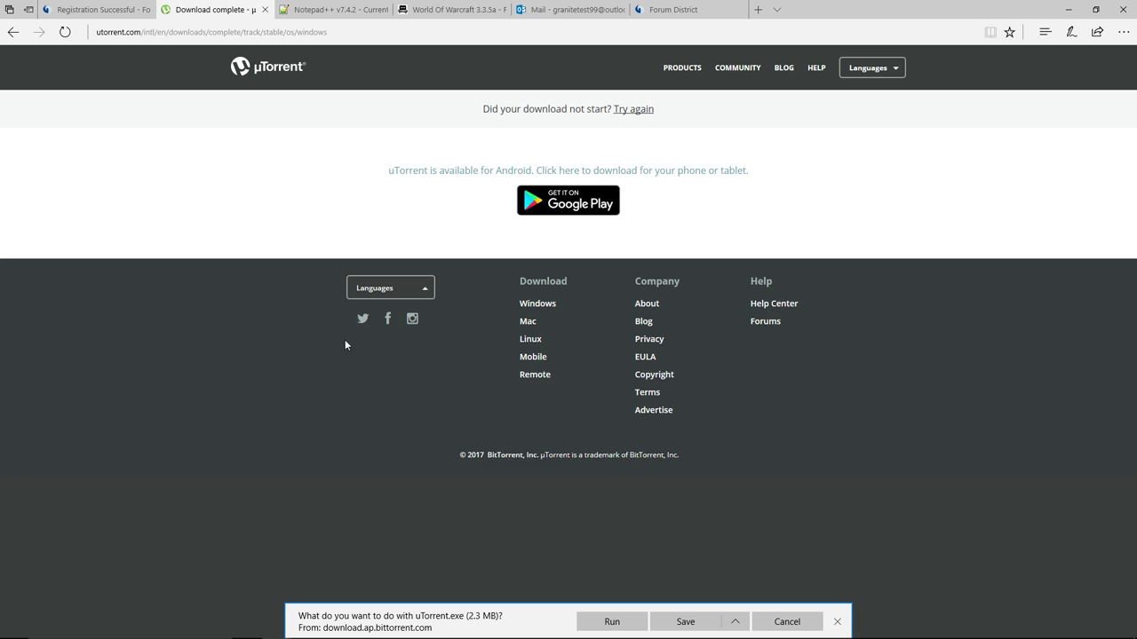
left_click(840, 622)
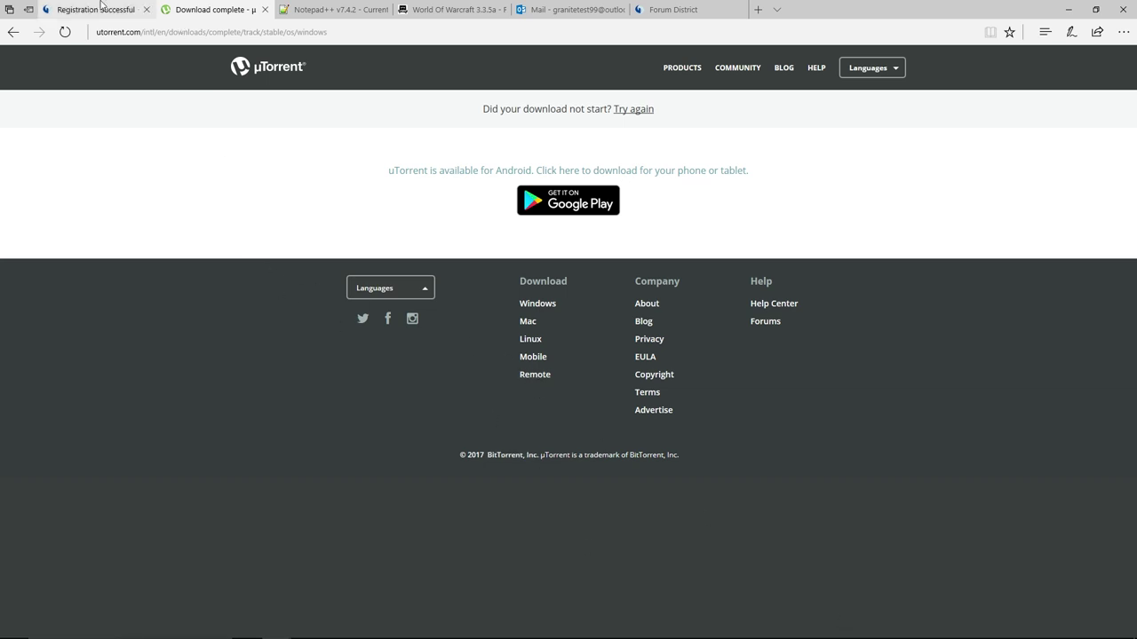
left_click(13, 32)
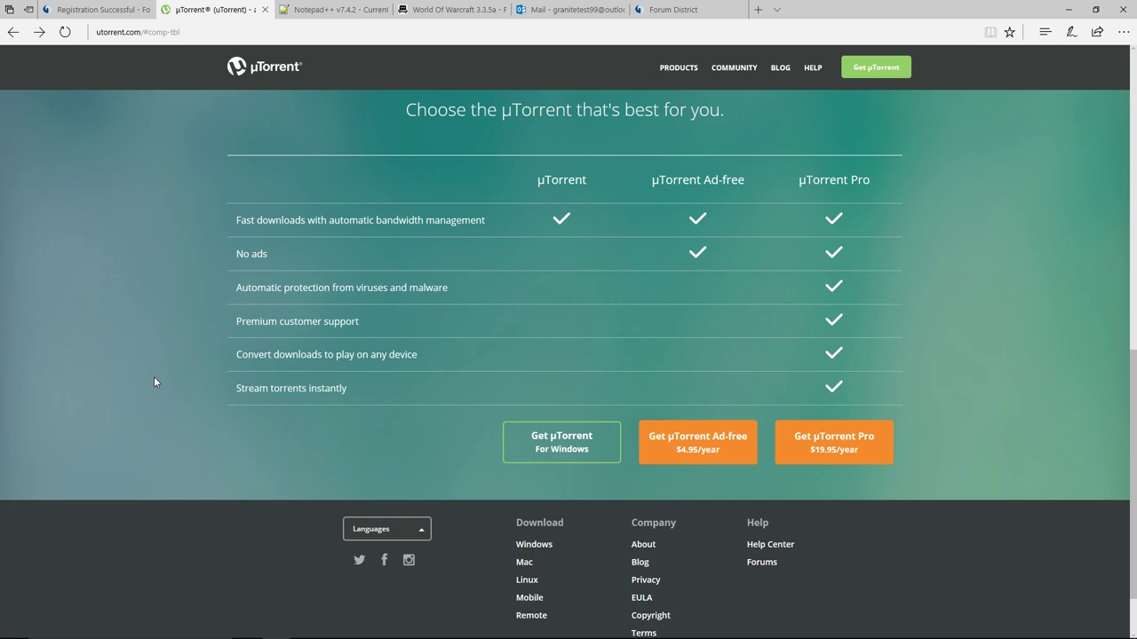
Switch to the Notepad++ tab, minimize Edge, and restore it showing the v7.4.2 download page.
left_click(297, 5)
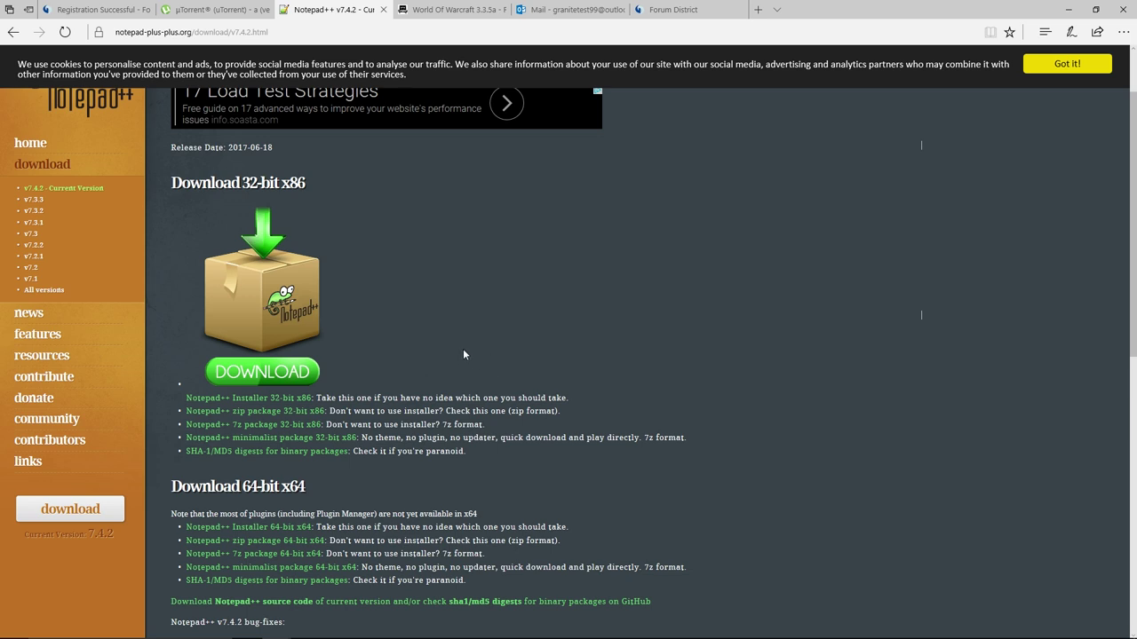
left_click(1071, 8)
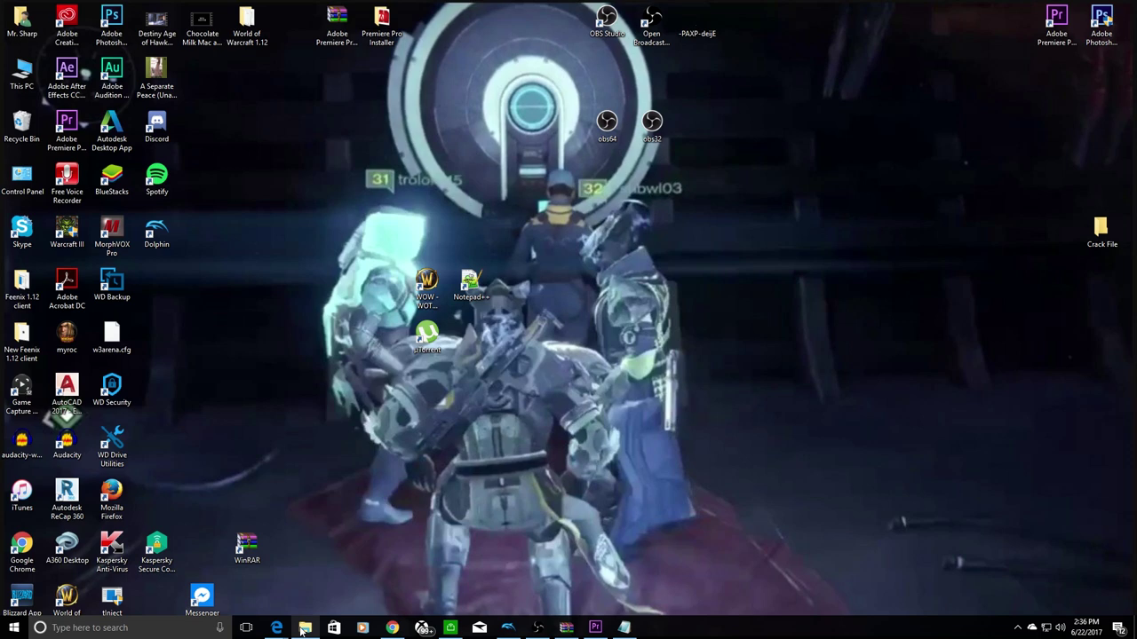
mouse_move(276, 627)
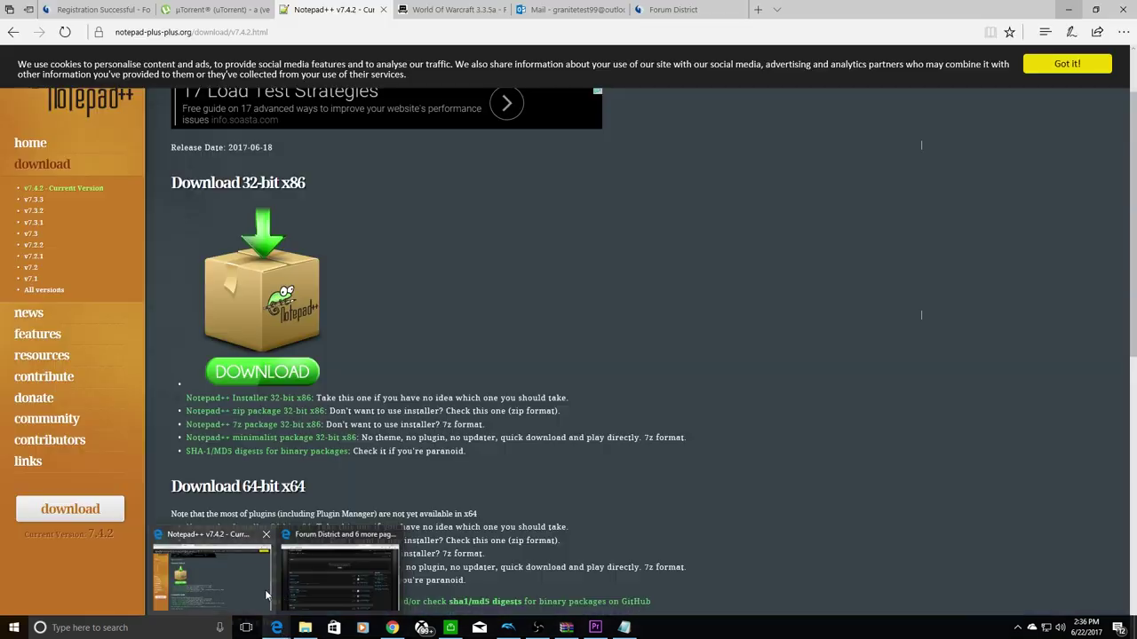
left_click(265, 590)
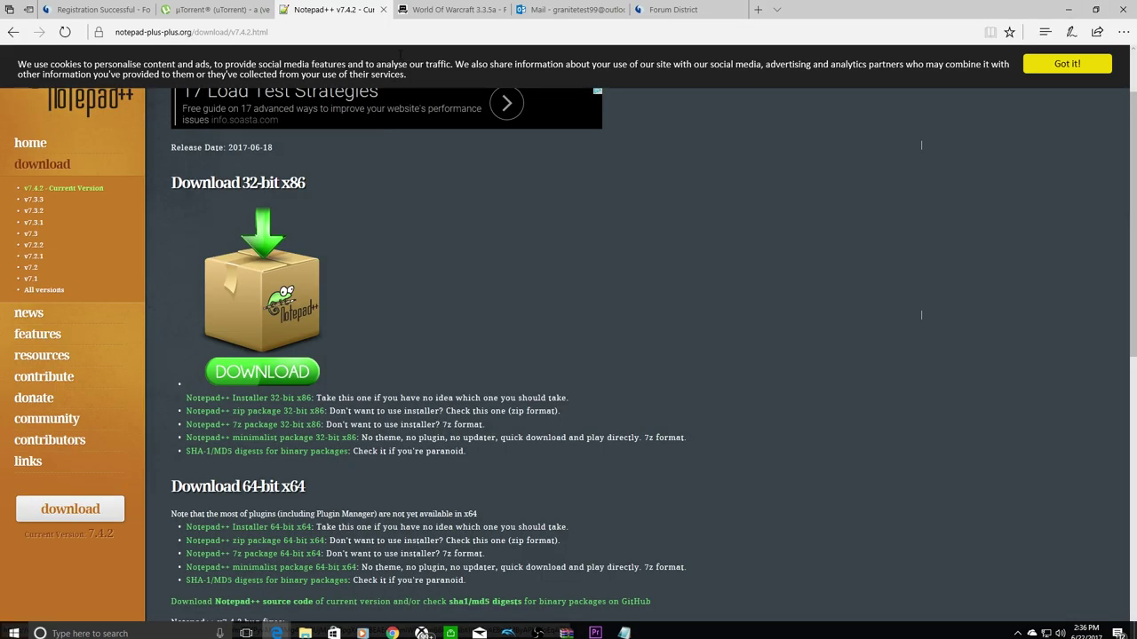
Switch to the World of Warcraft 3.3.5a torrent page tab.
left_click(449, 9)
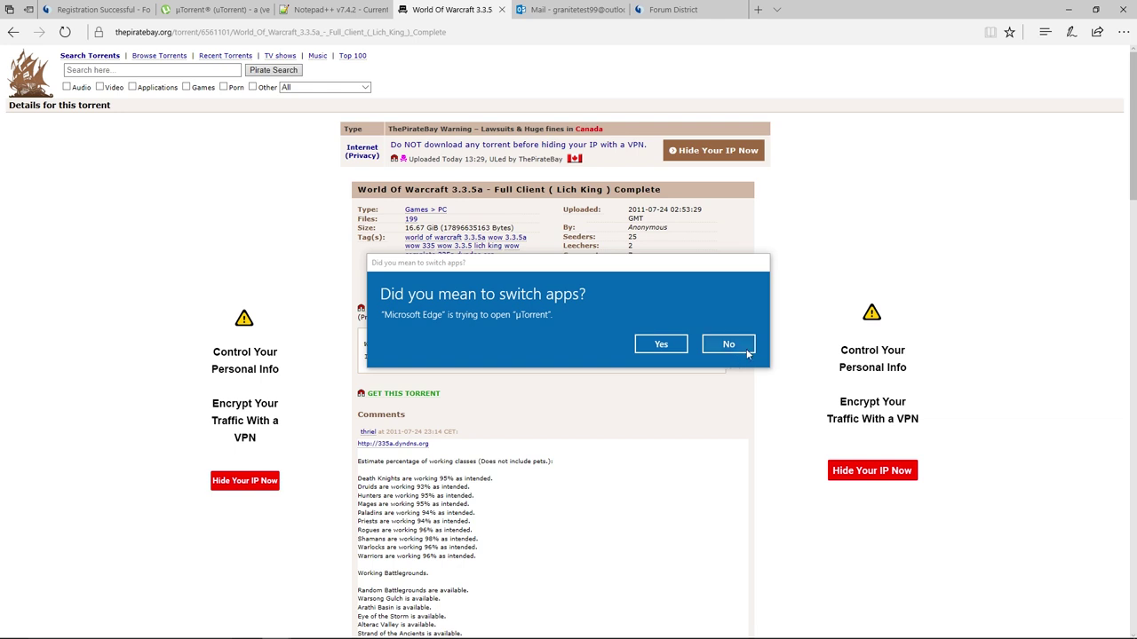
Add the torrent in µTorrent named 'World of Warcraft - Lich King 3' and start downloading.
left_click(660, 344)
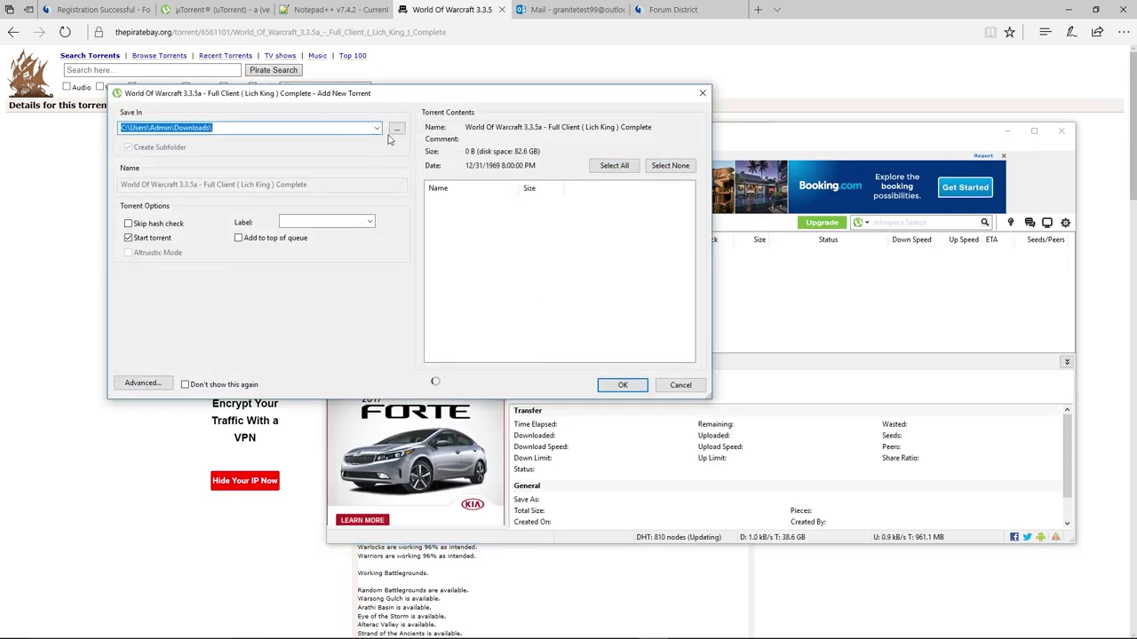
left_click(271, 184)
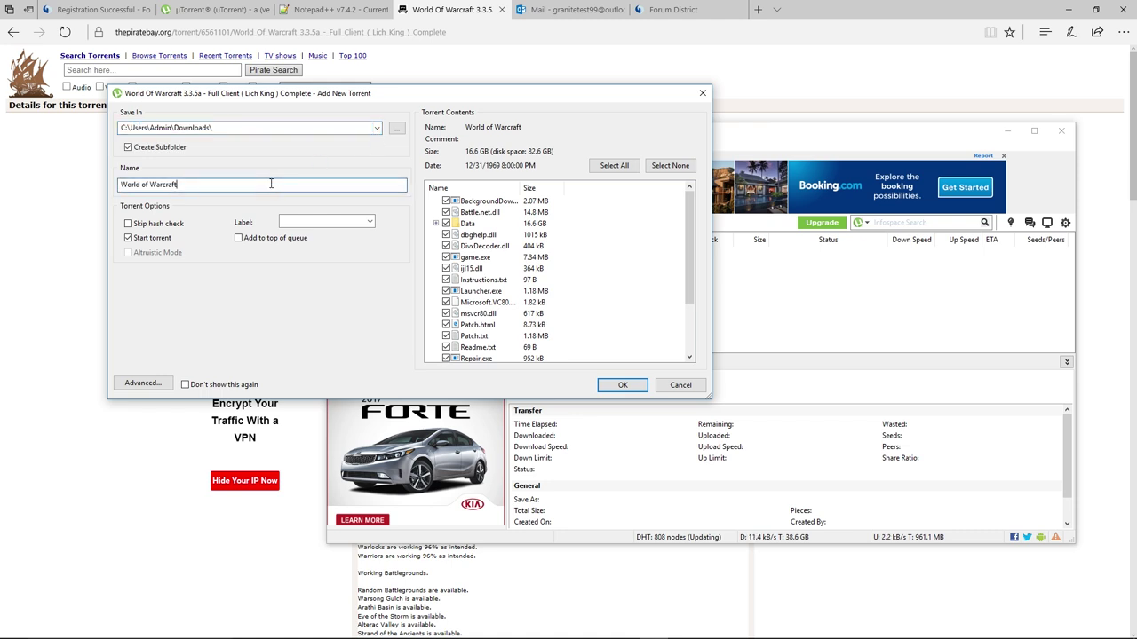
type("- ")
type(" -")
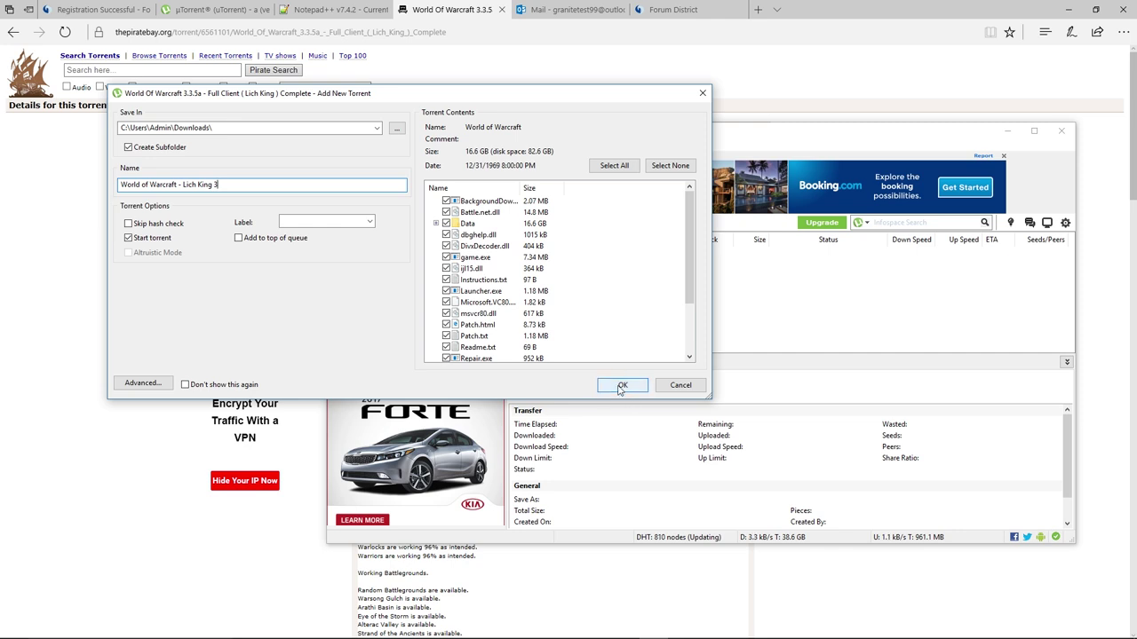
left_click(622, 386)
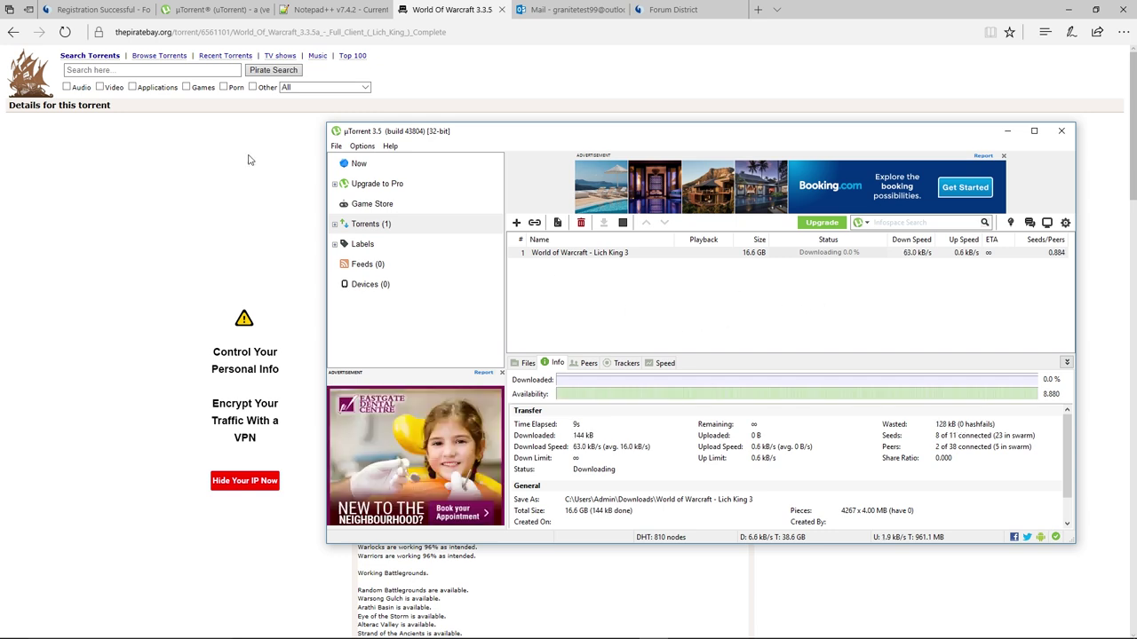
Hide µTorrent and bring it back to see the finished 16.6 GB download.
left_click(250, 228)
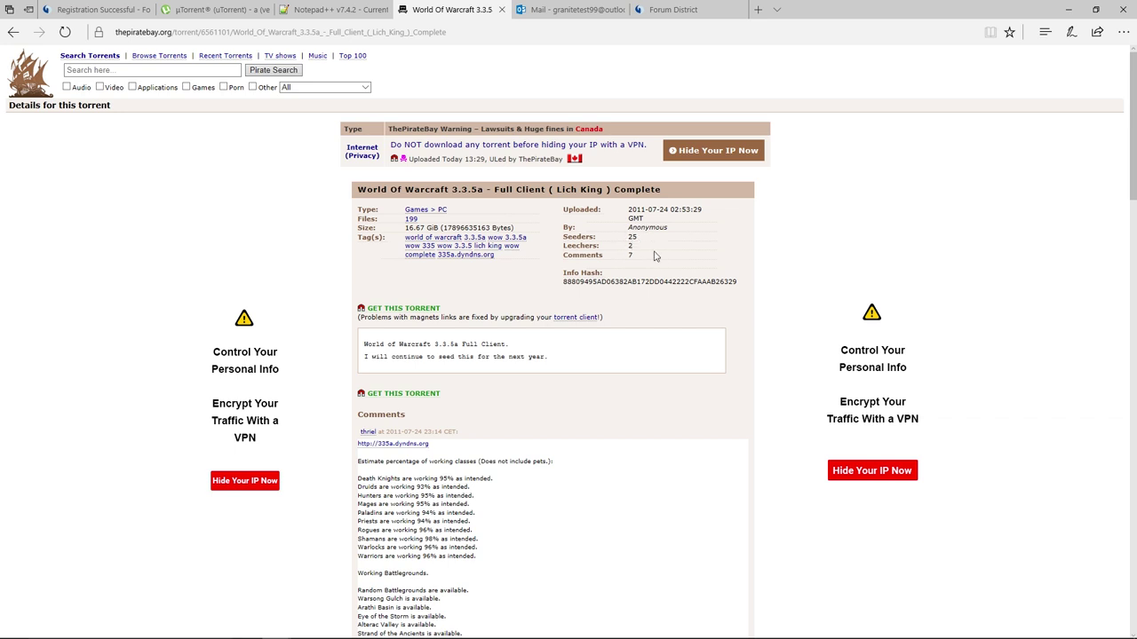
mouse_move(600, 631)
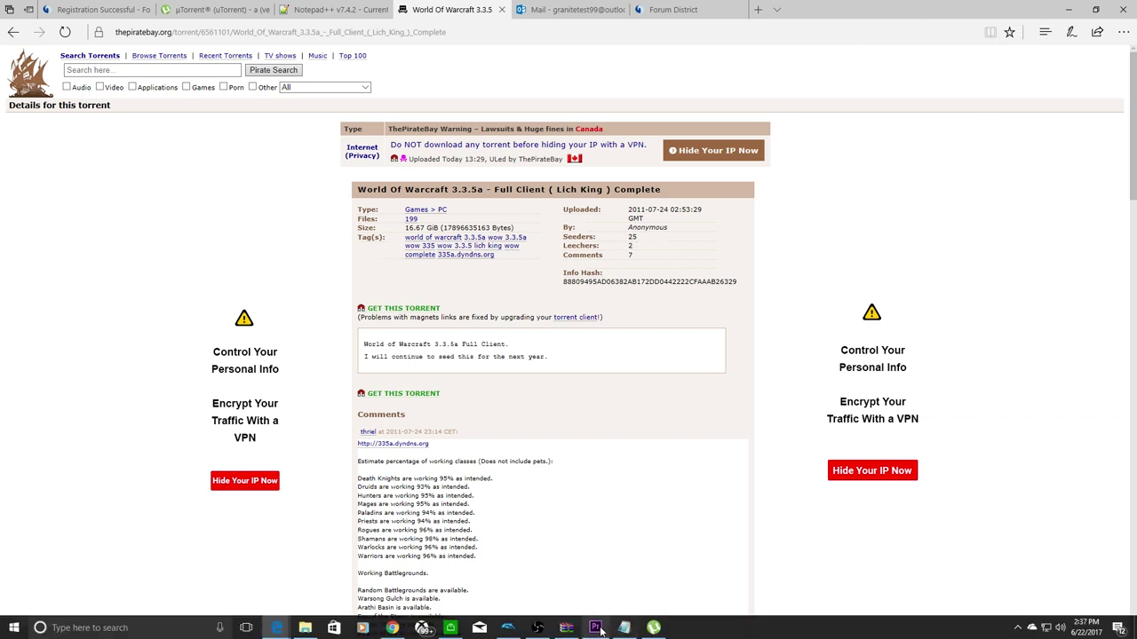
left_click(653, 628)
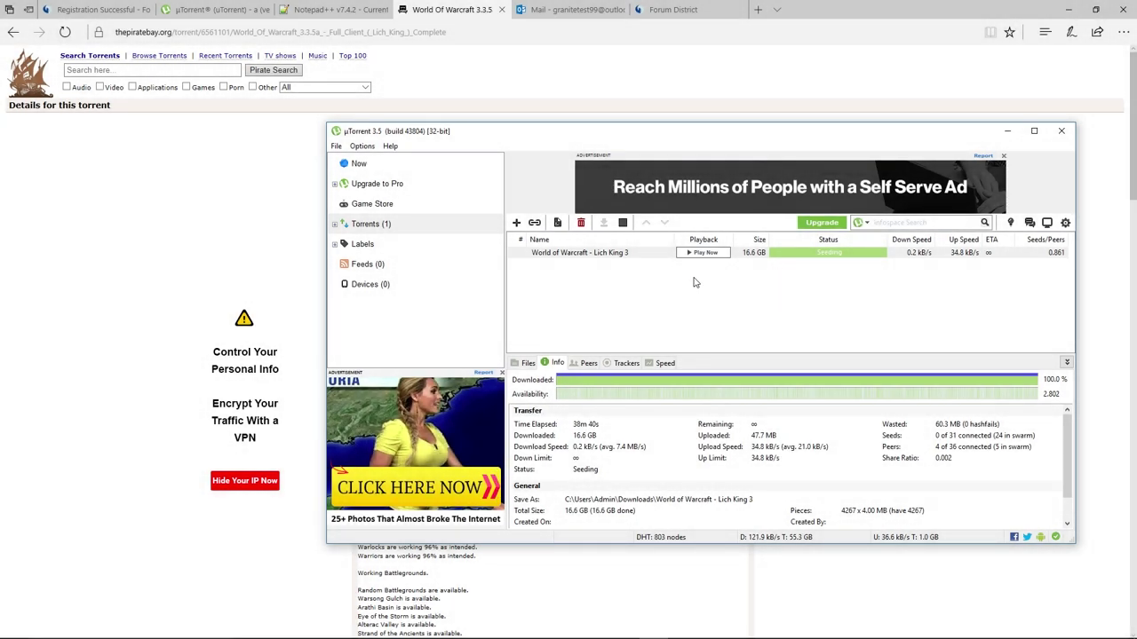
Pause the World of Warcraft - Lich King 3 torrent, remove it from the list, and minimize µTorrent.
right_click(820, 259)
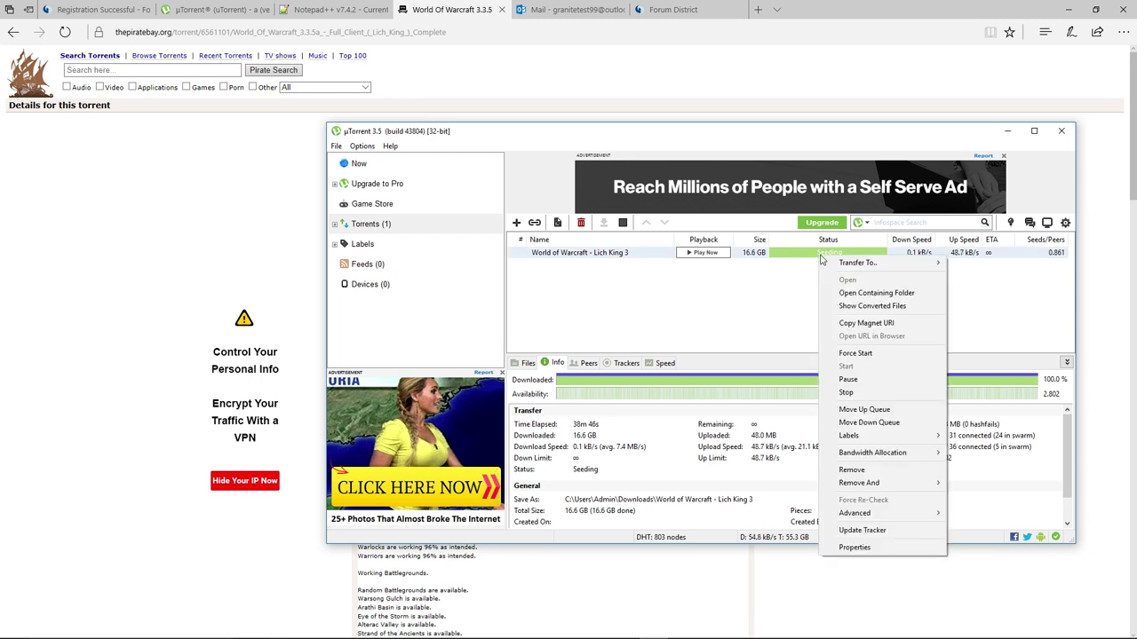
left_click(861, 379)
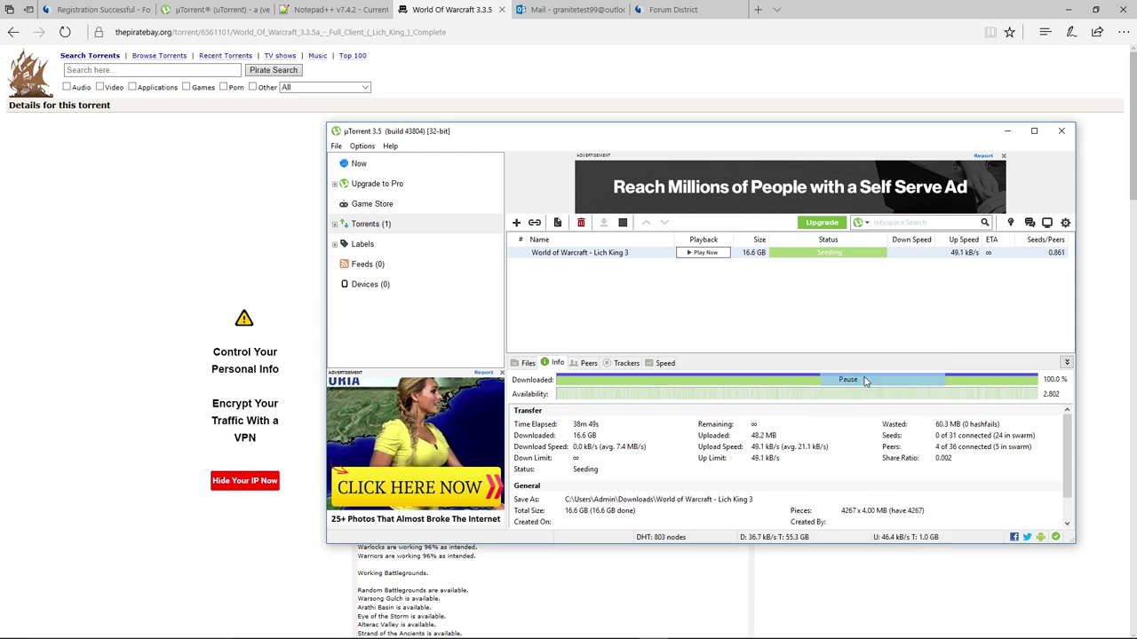
right_click(822, 253)
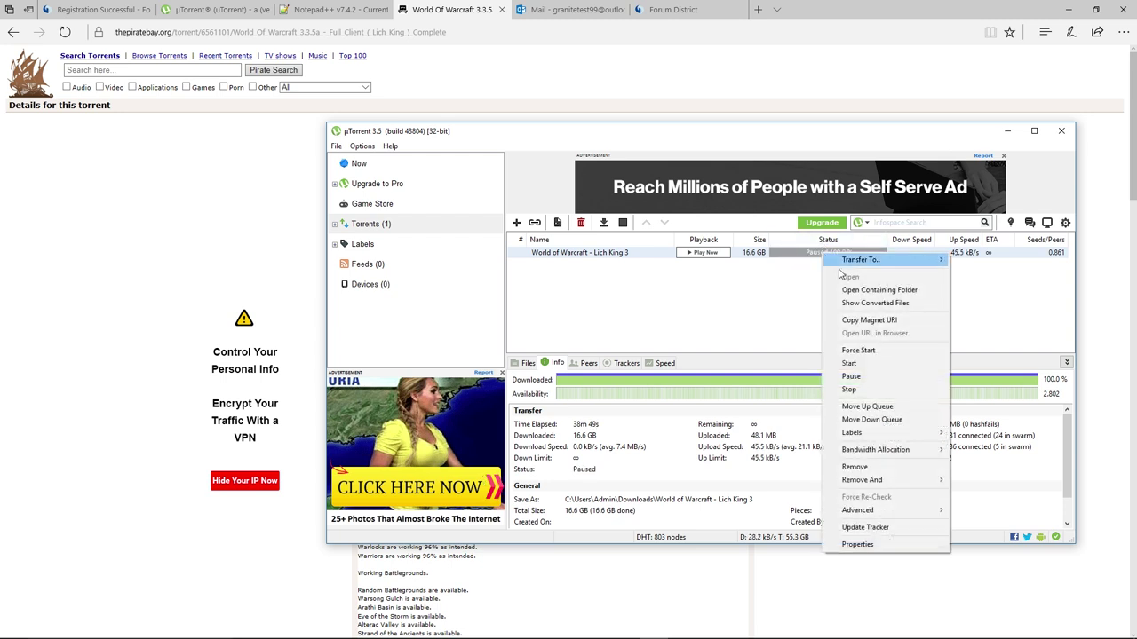
left_click(914, 471)
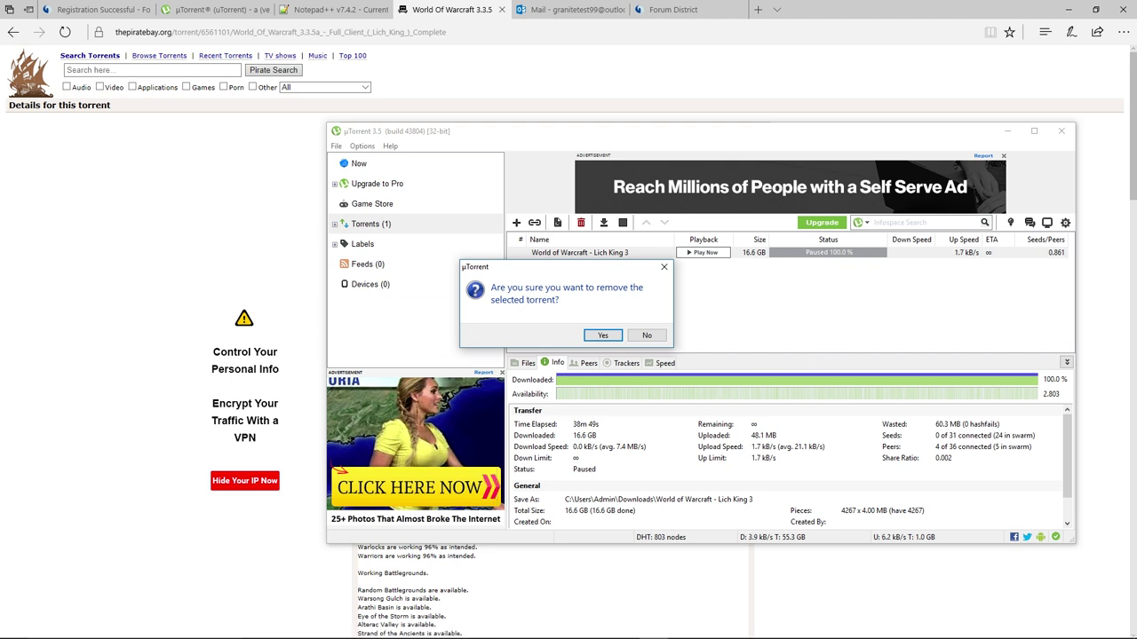
mouse_move(551, 615)
left_click(609, 338)
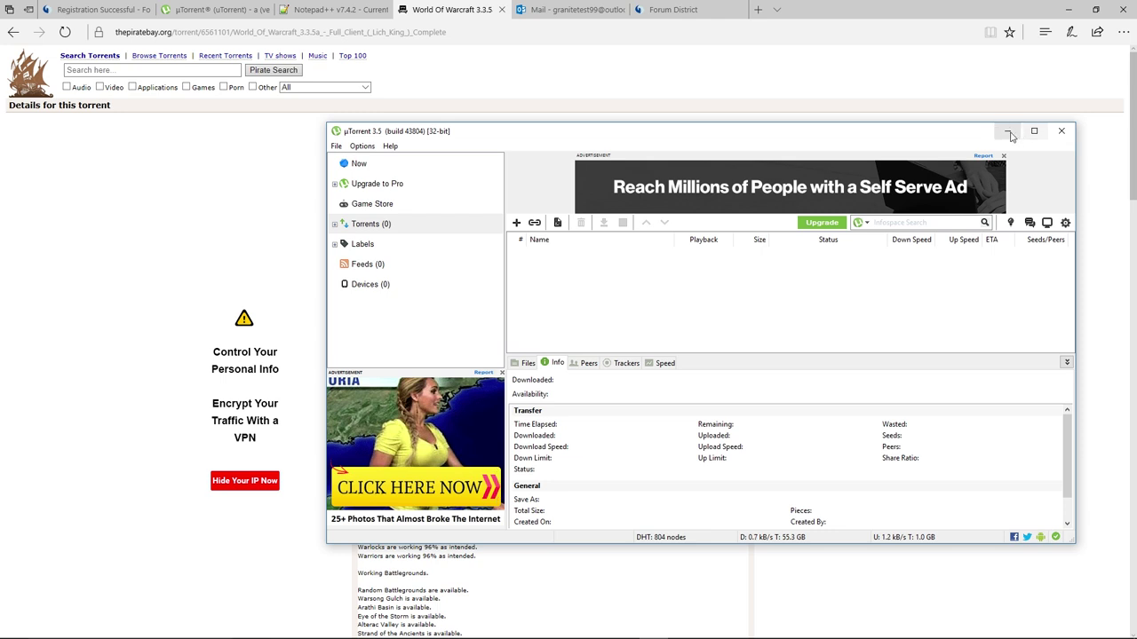
left_click(1054, 133)
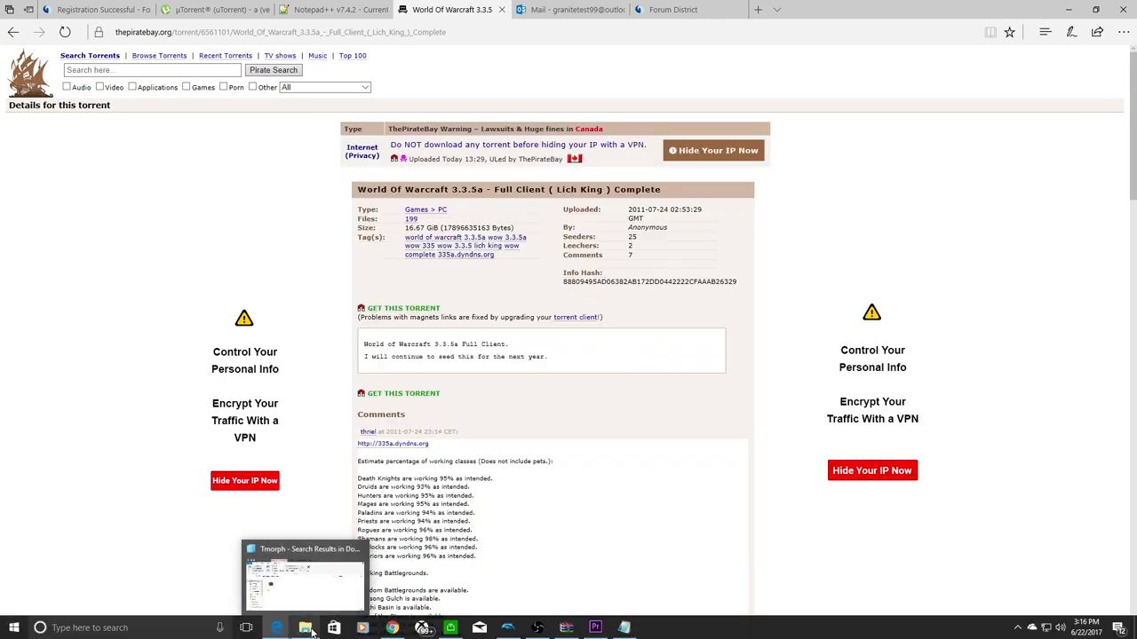
Bring up File Explorer maximized and go to the Downloads folder.
left_click(315, 630)
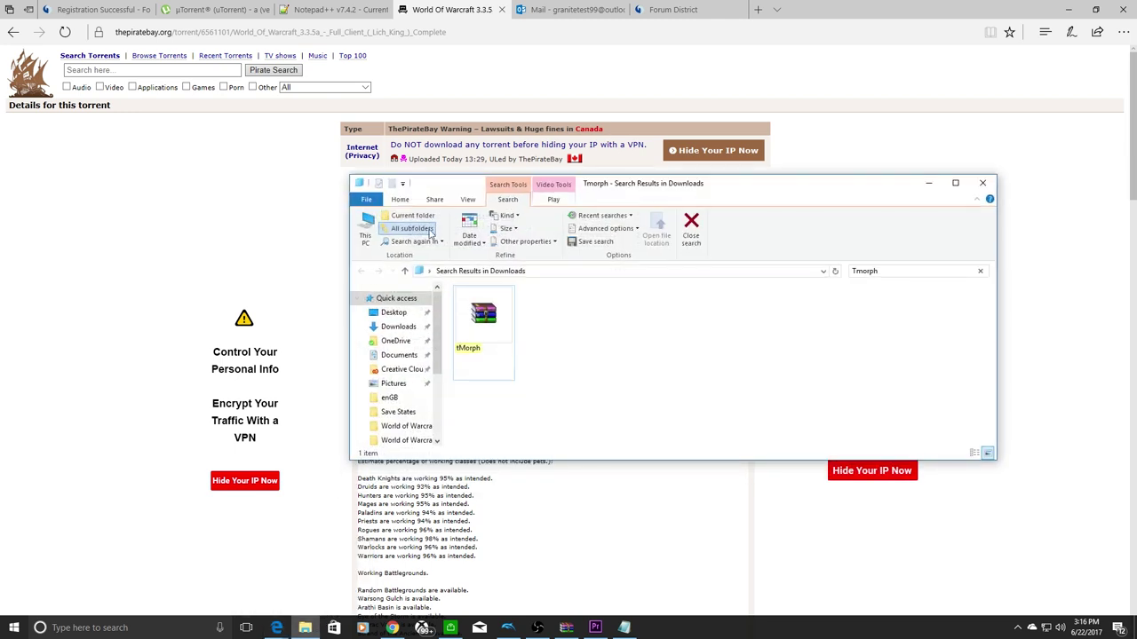
left_click(955, 183)
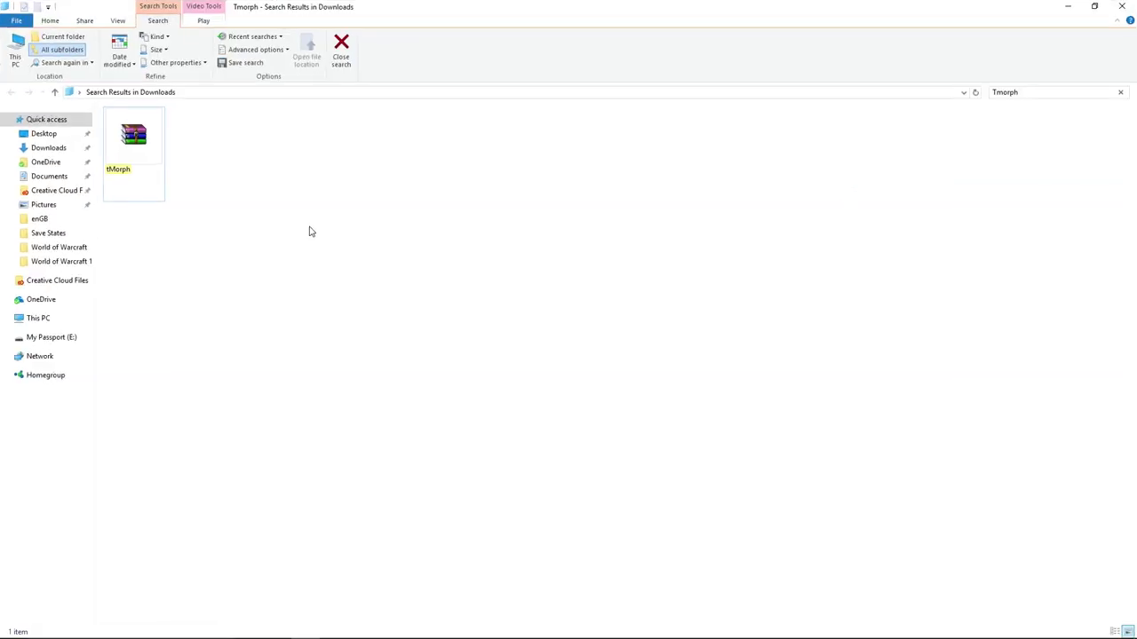
left_click(73, 146)
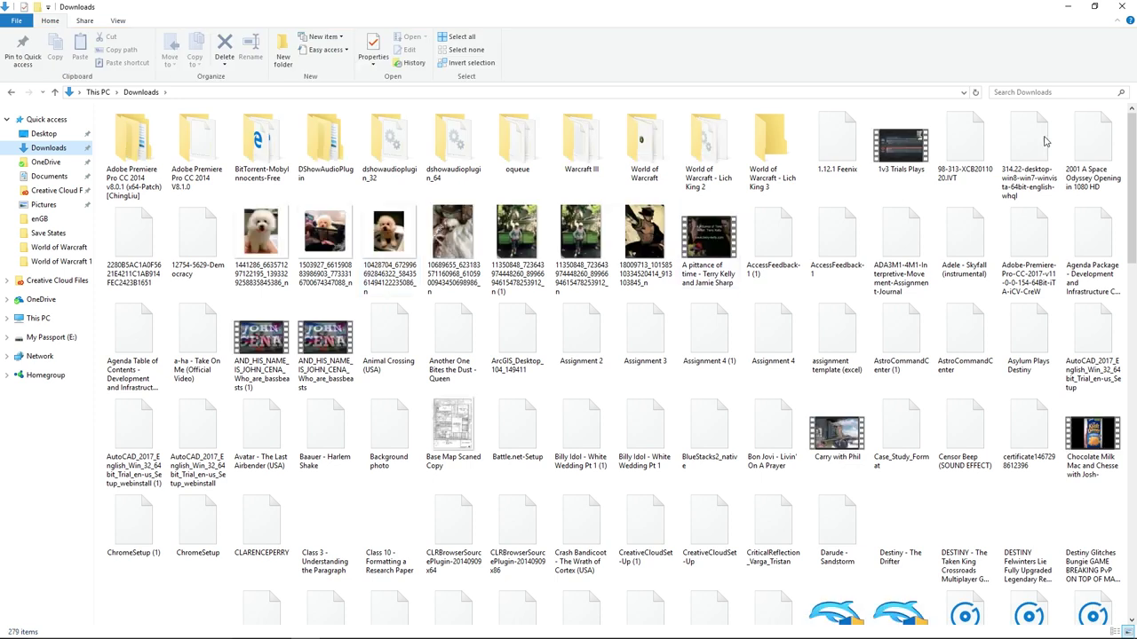
Search Downloads for 'Lich King' and select the World of Warcraft - Lich King 3 folder.
left_click(1048, 98)
type("Lict")
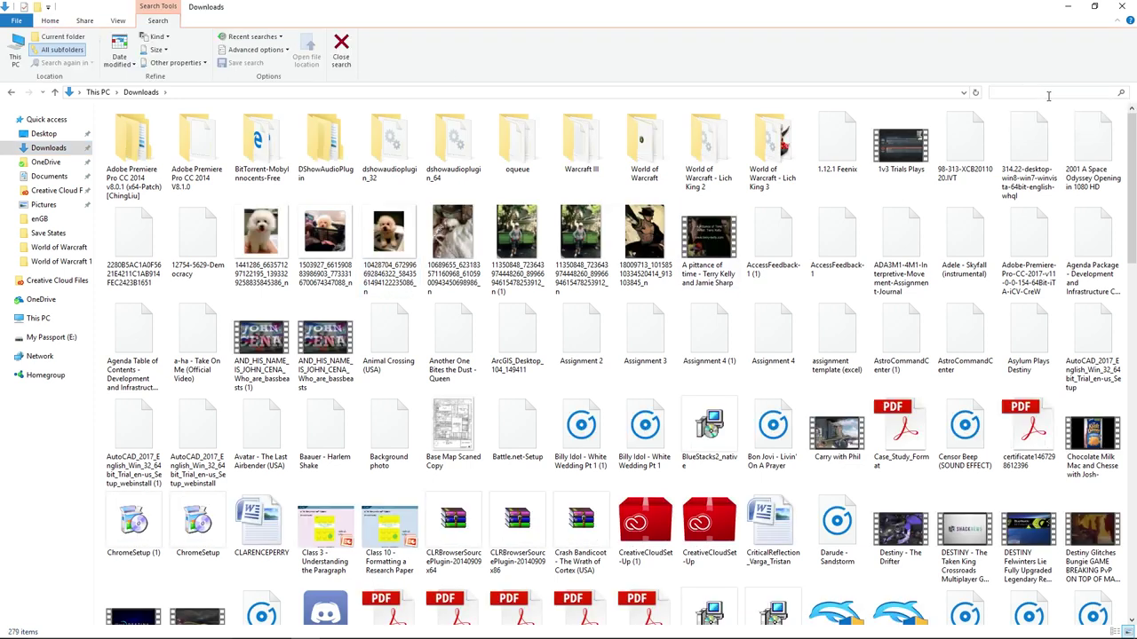
key("BackSpace")
key("BackSpace")
key("BackSpace")
key("BackSpace")
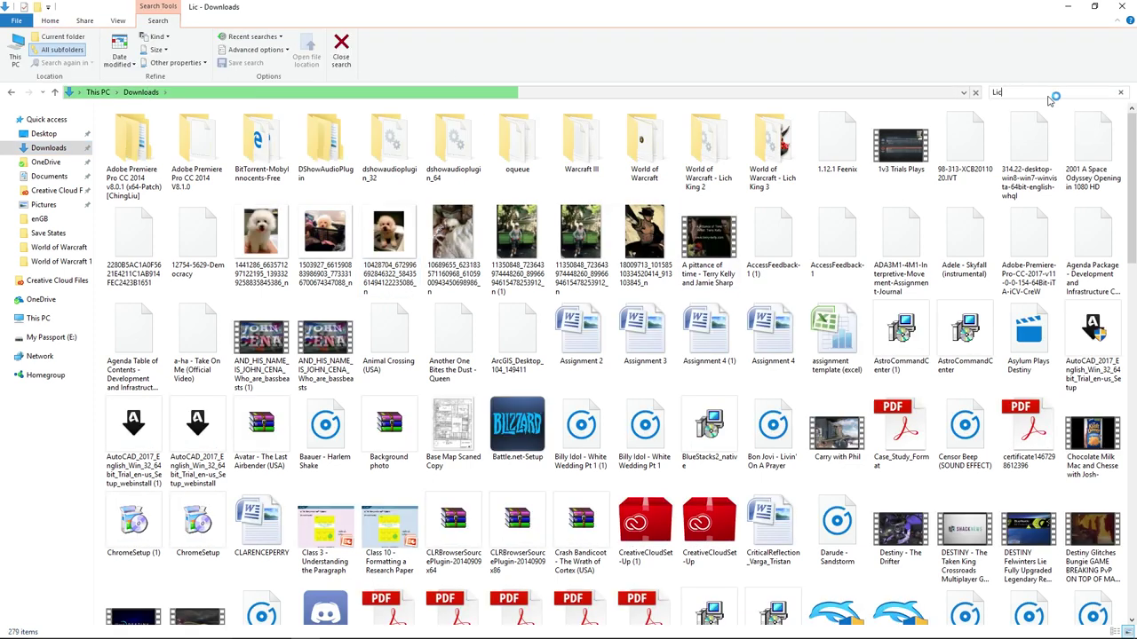
type("Lich")
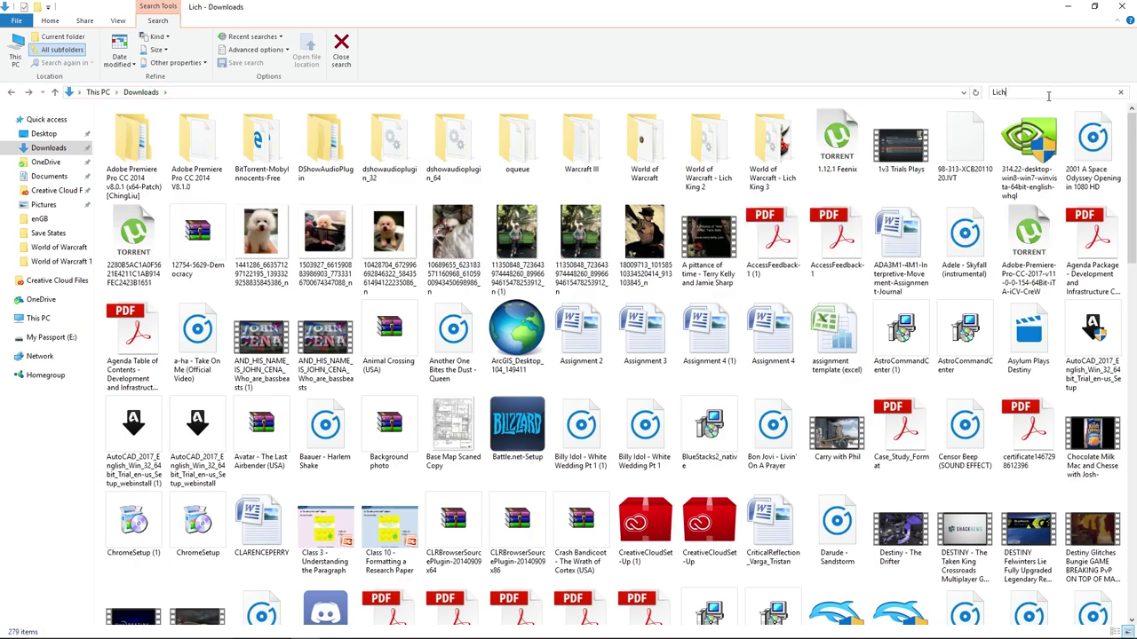
type(" King ")
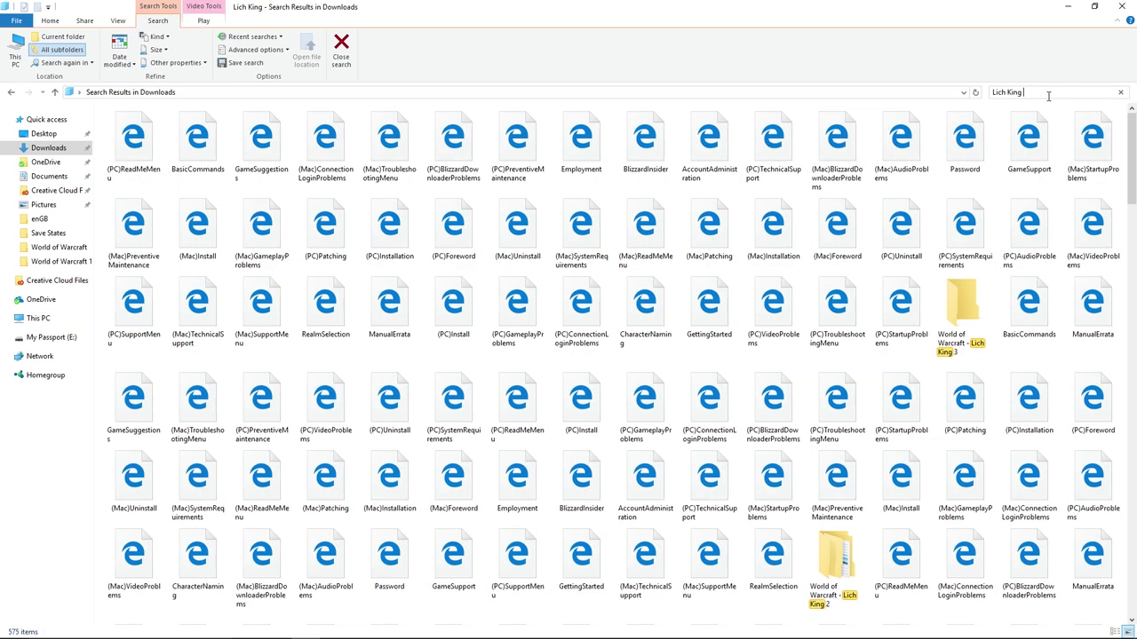
type("3")
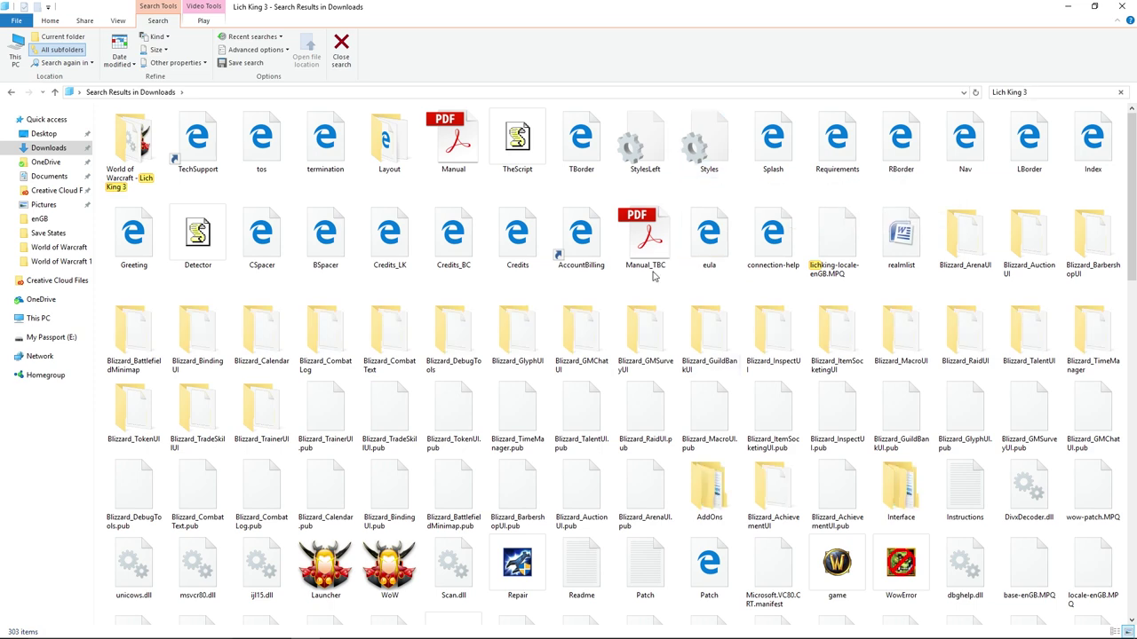
key("BackSpace")
left_click(965, 232)
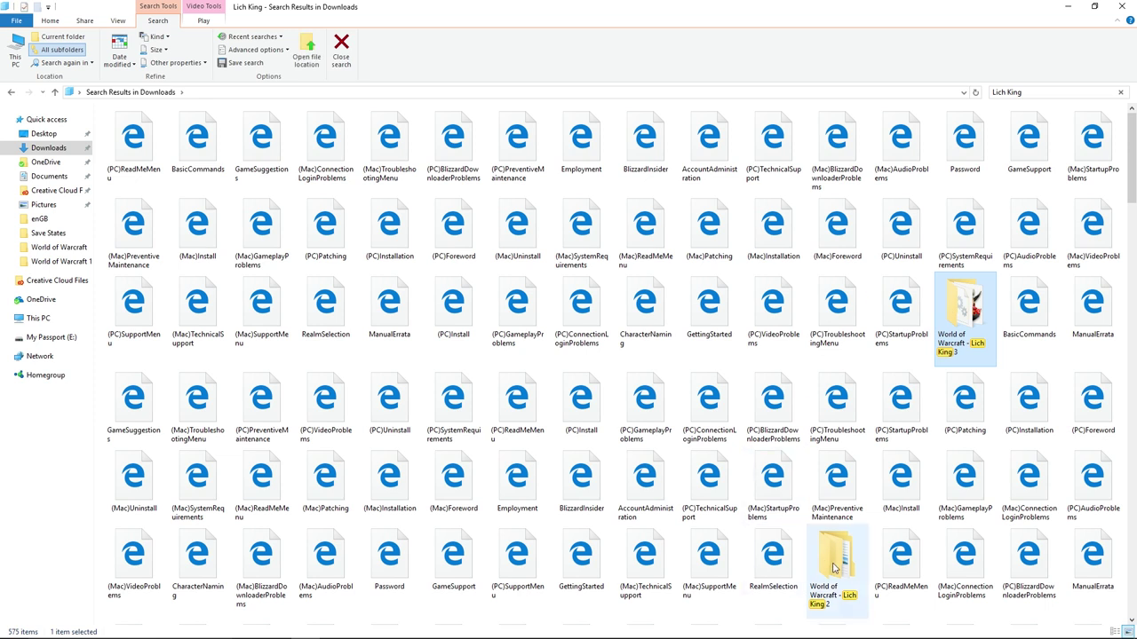
Open the Lich King 3 folder, run game, send a game shortcut to the Desktop, and minimize the windows.
double_click(962, 331)
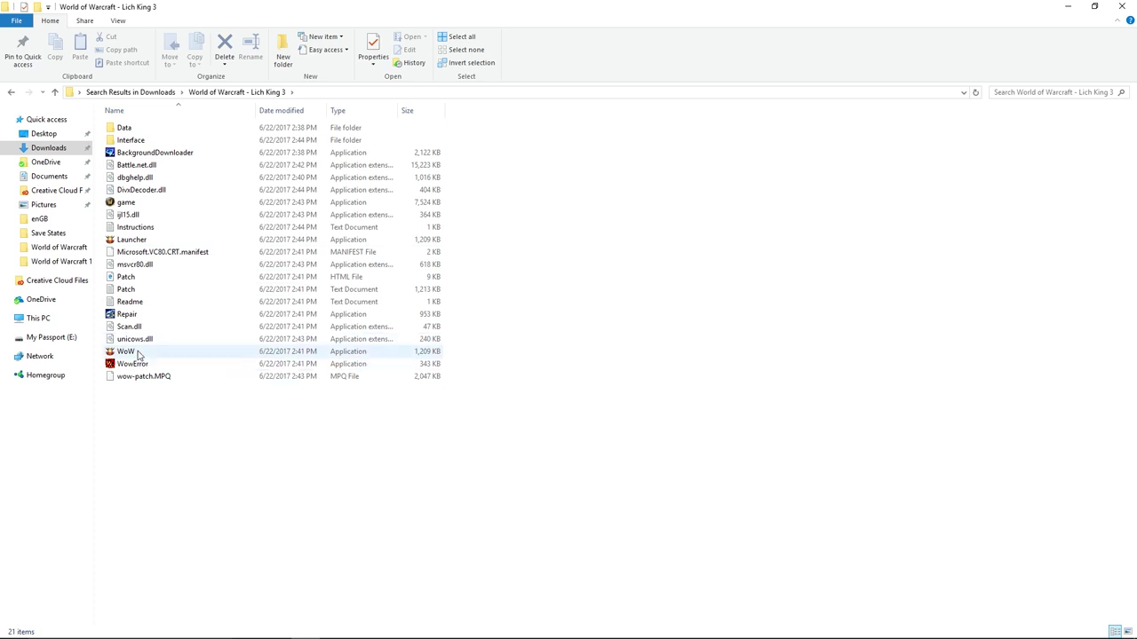
double_click(149, 203)
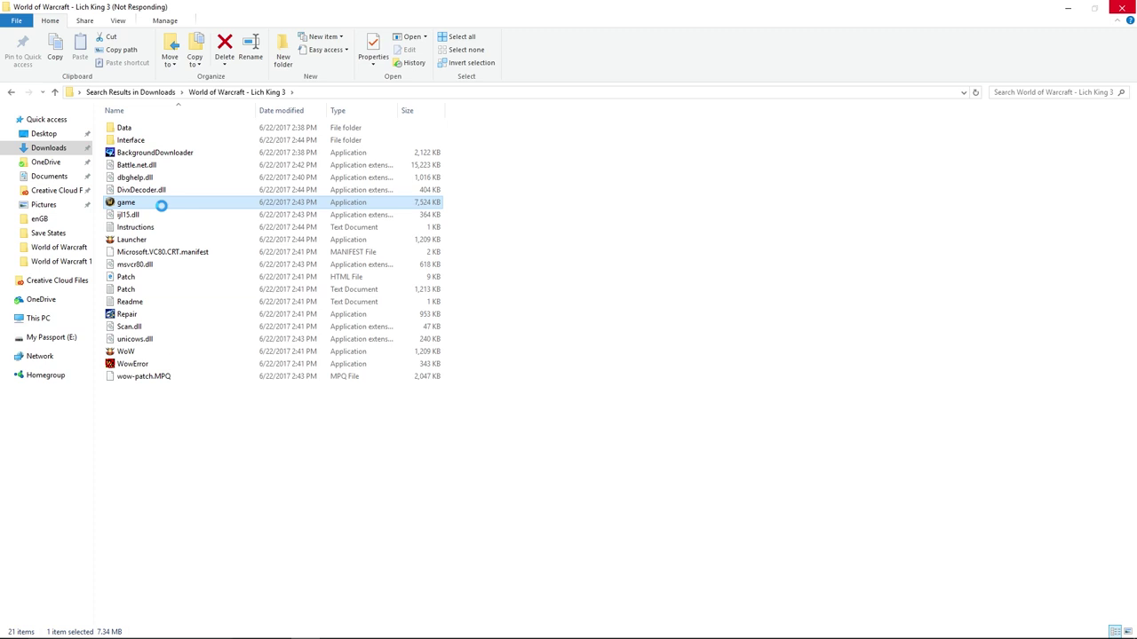
right_click(154, 204)
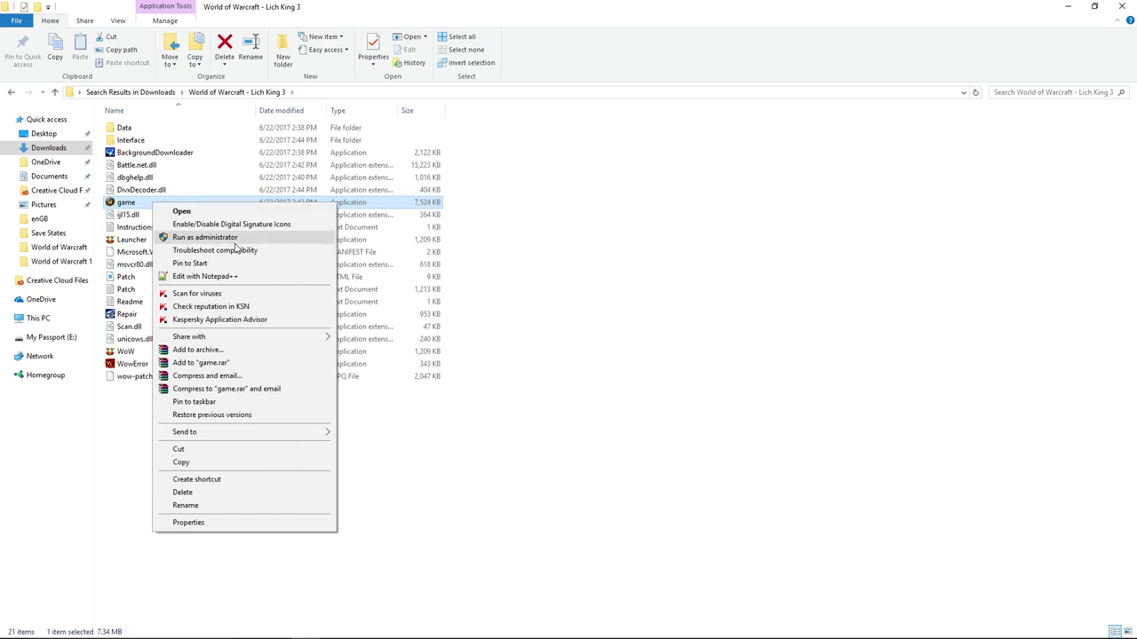
mouse_move(278, 440)
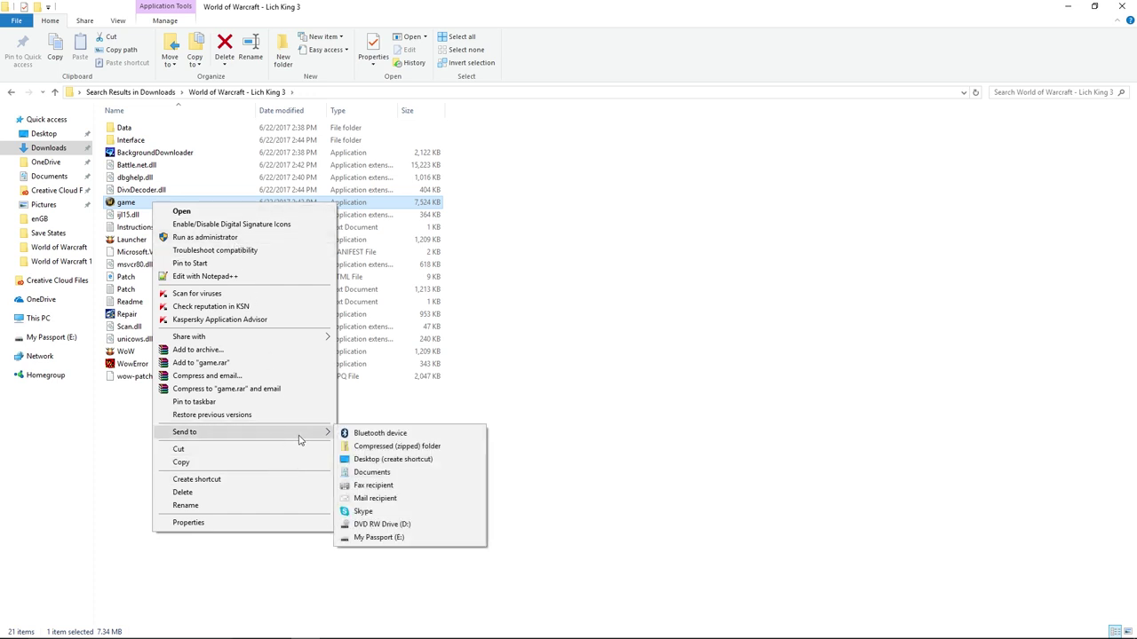
left_click(385, 461)
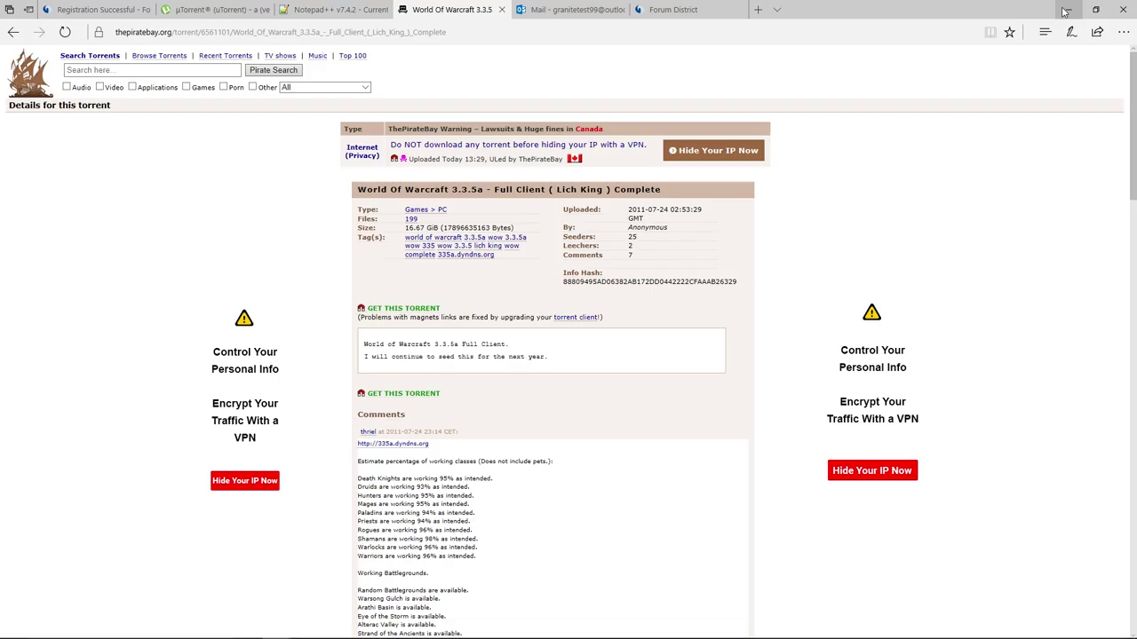
left_click(1067, 7)
left_click(1067, 9)
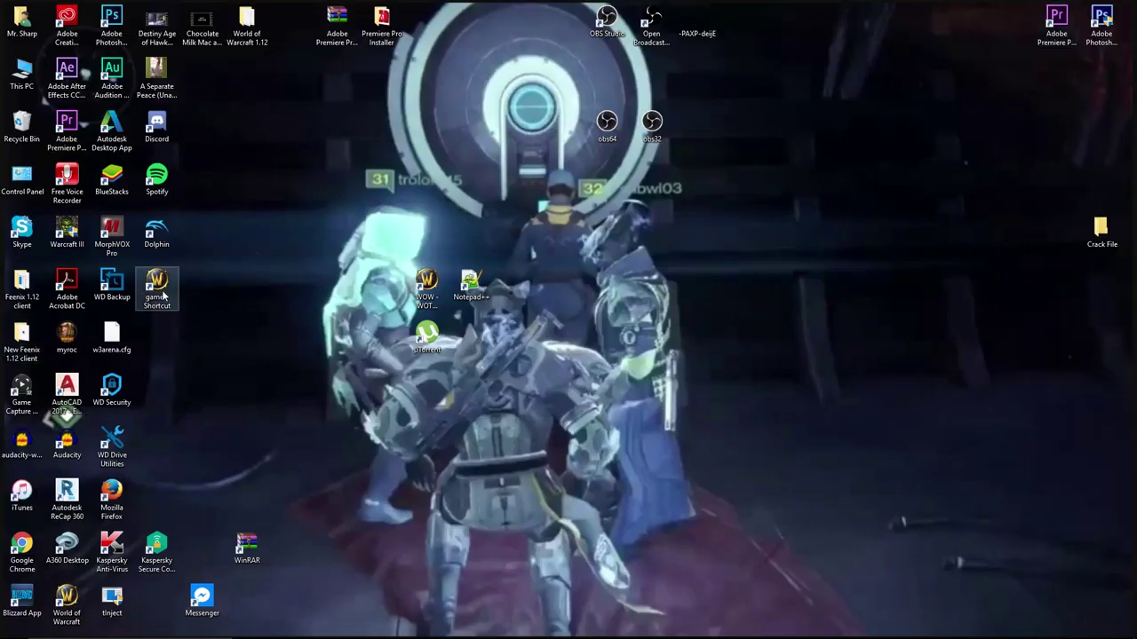
Drag the game shortcut to the desktop centre and rename it 'Test WOTLK'.
left_click_drag(174, 297, 436, 428)
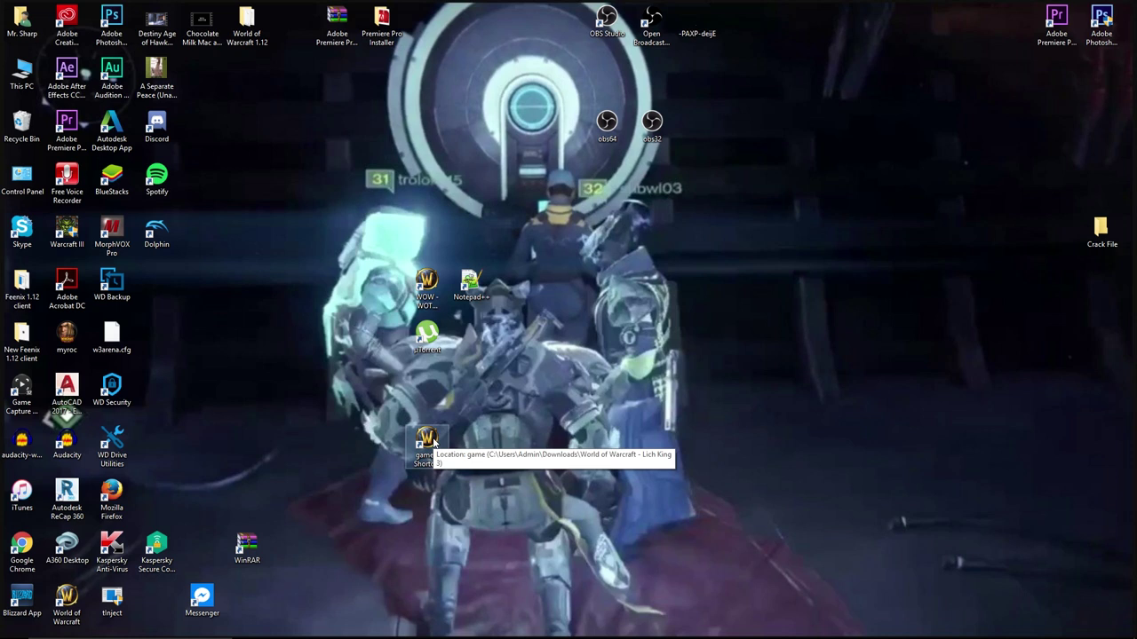
left_click(428, 446)
right_click(437, 453)
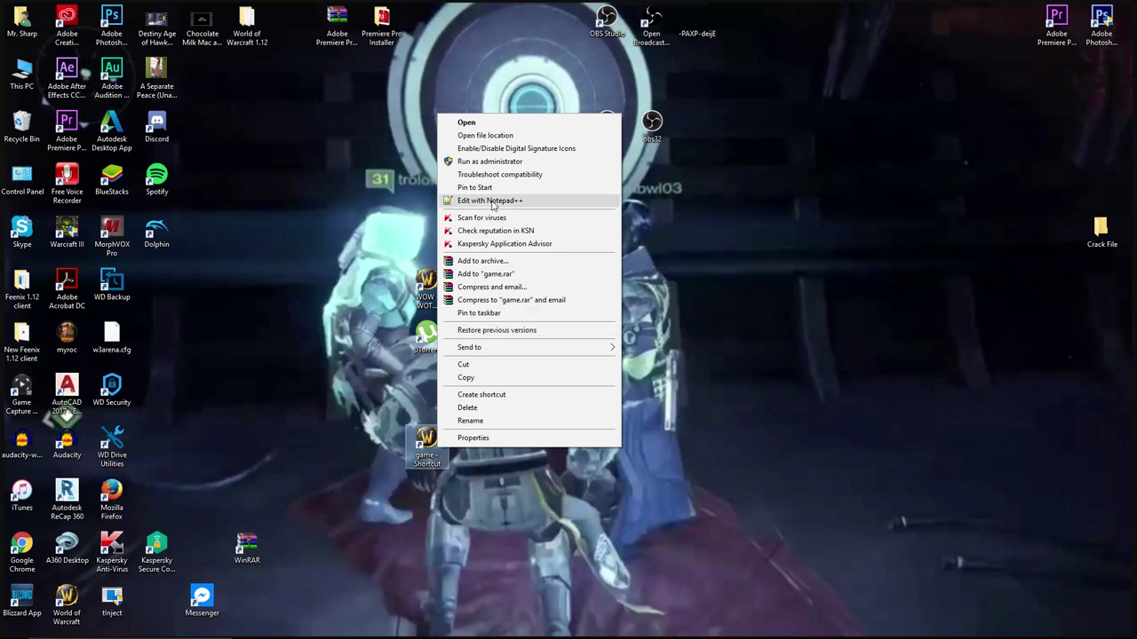
left_click(531, 421)
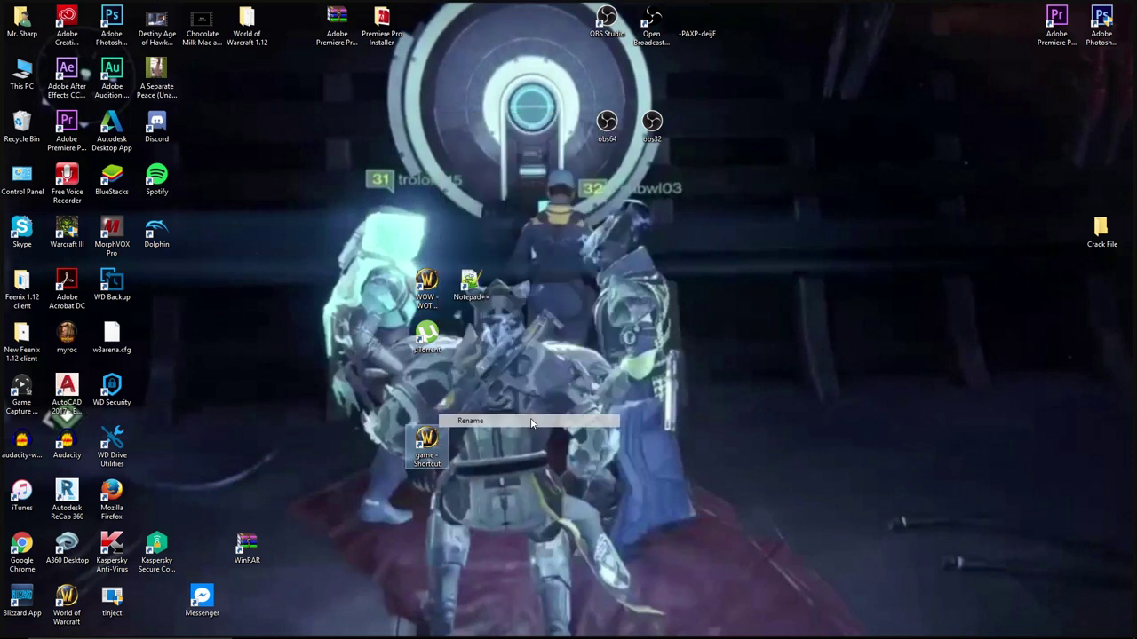
type("Test")
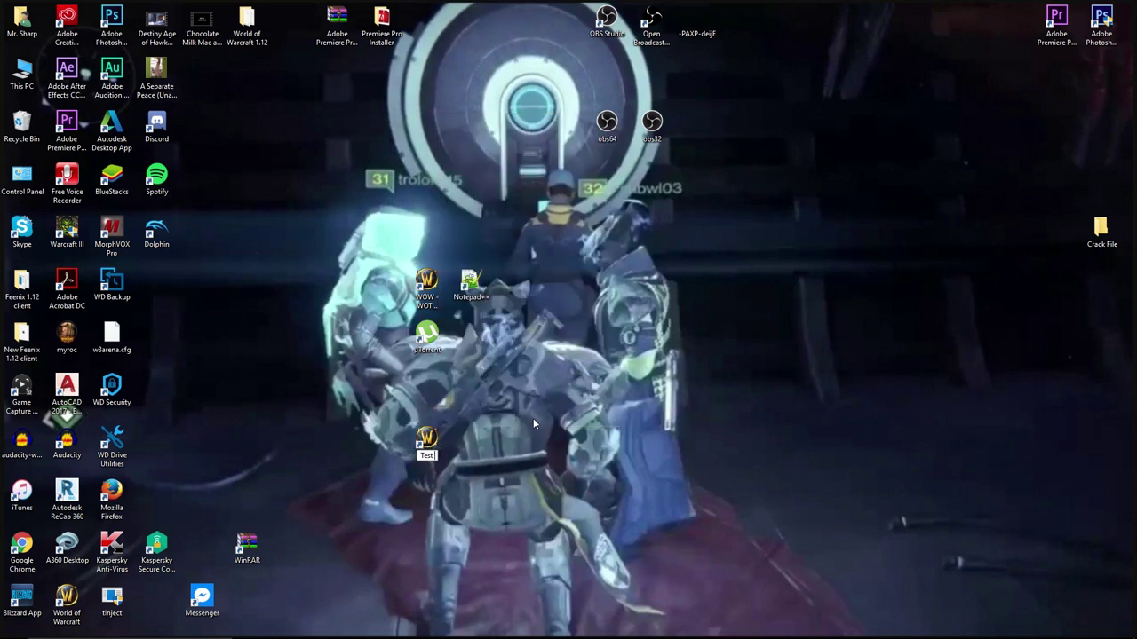
type(" WOTLK")
key("Return")
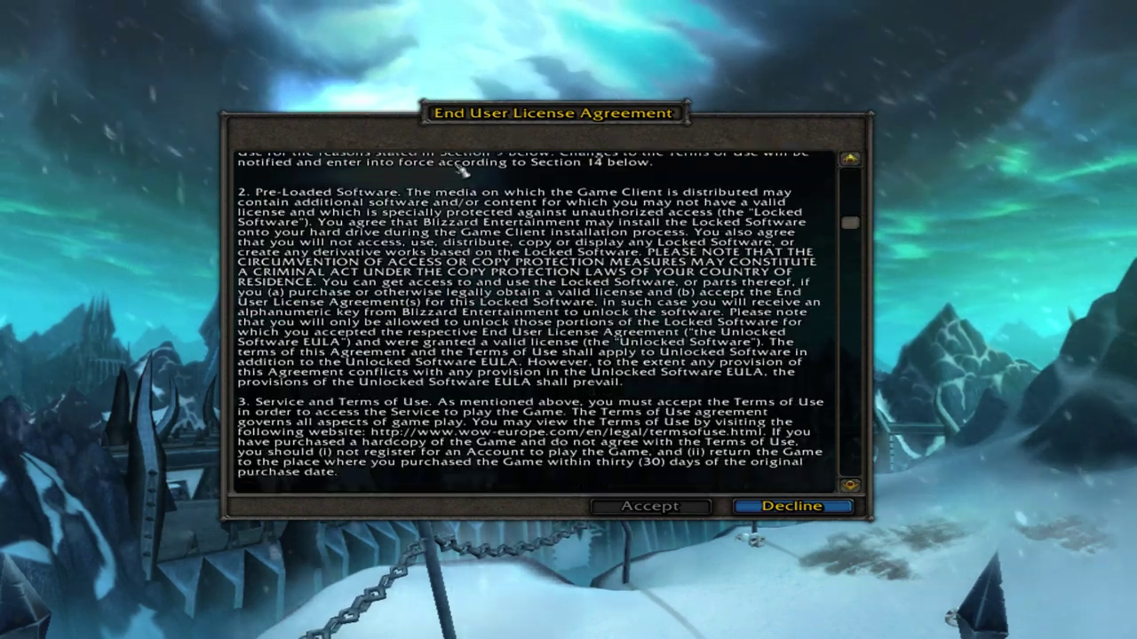
Scroll through and accept the EULA, Terms of Use and Termination of Service notice.
scroll(462, 170, "down", 10)
key("Return")
scroll(464, 151, "down", 6)
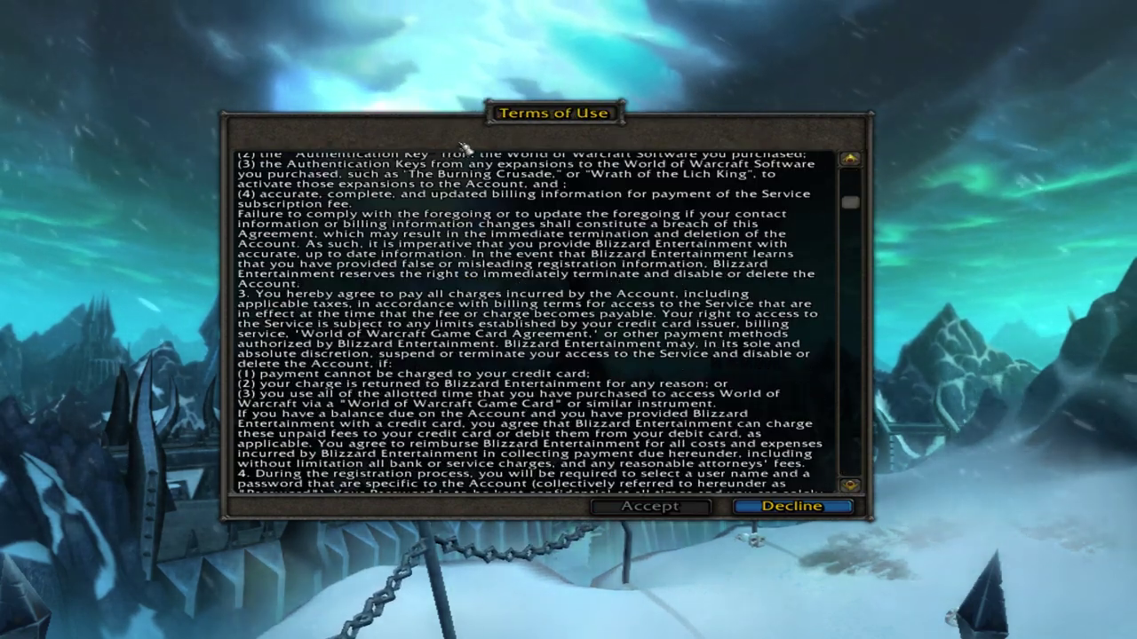
scroll(464, 146, "down", 8)
key("Return")
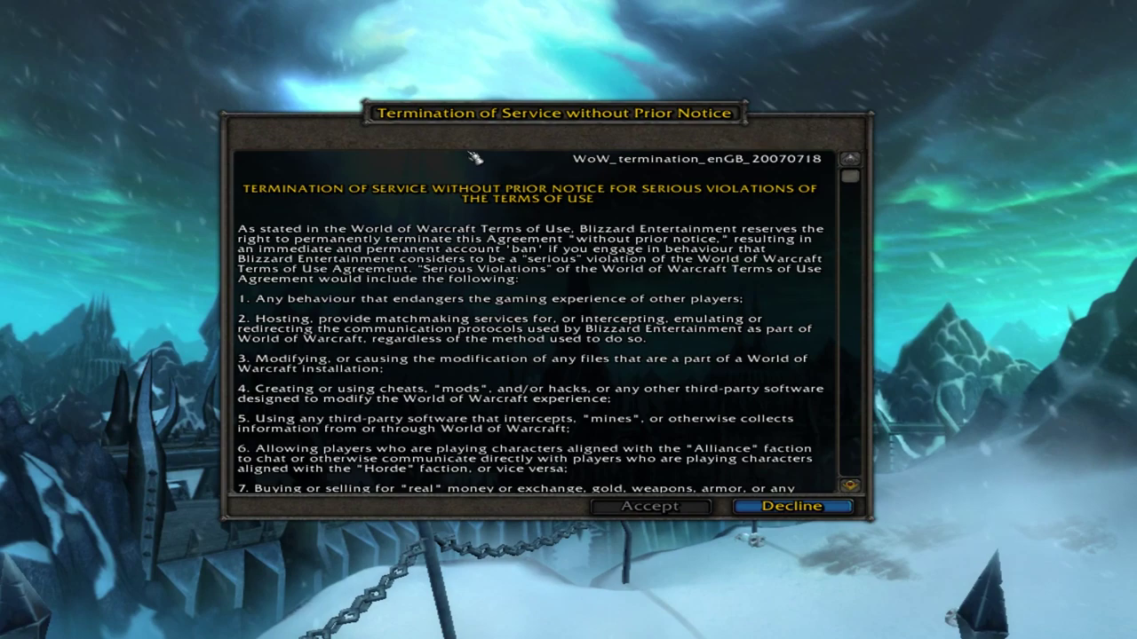
scroll(460, 222, "down", 1)
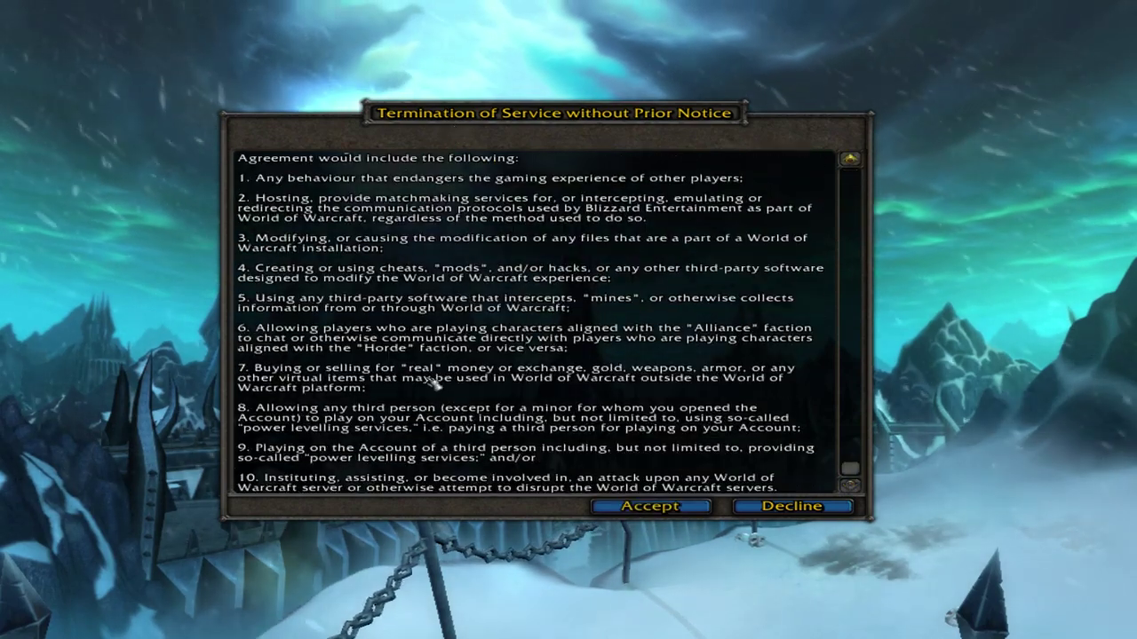
key("Return")
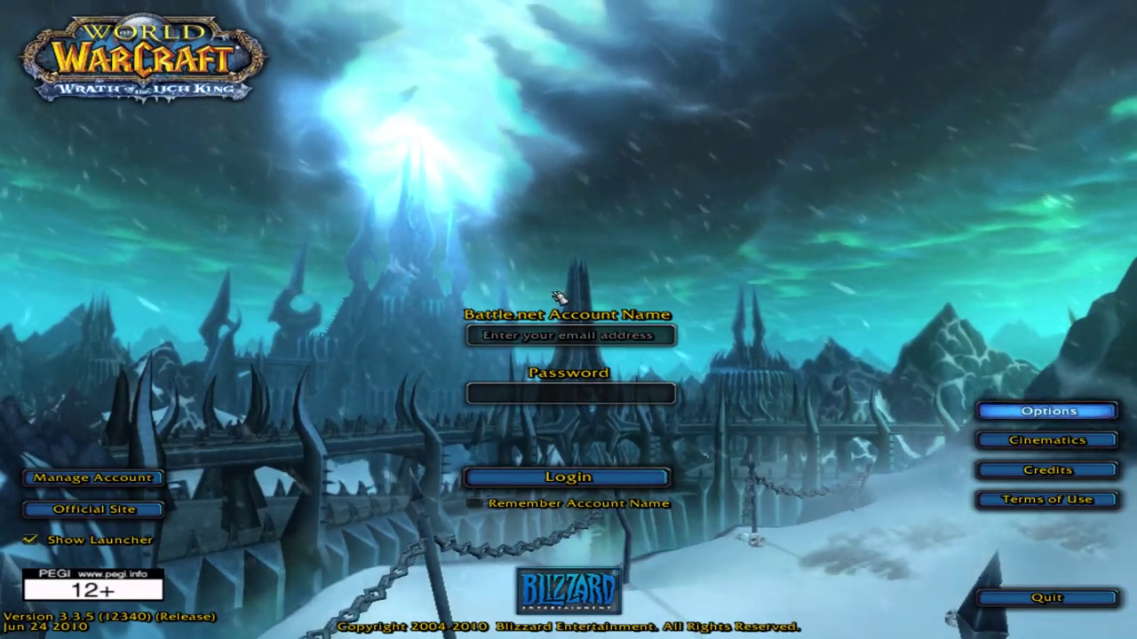
Attempt login with the test account name and password, then dismiss the Unable to connect error.
key("Escape")
key("Escape")
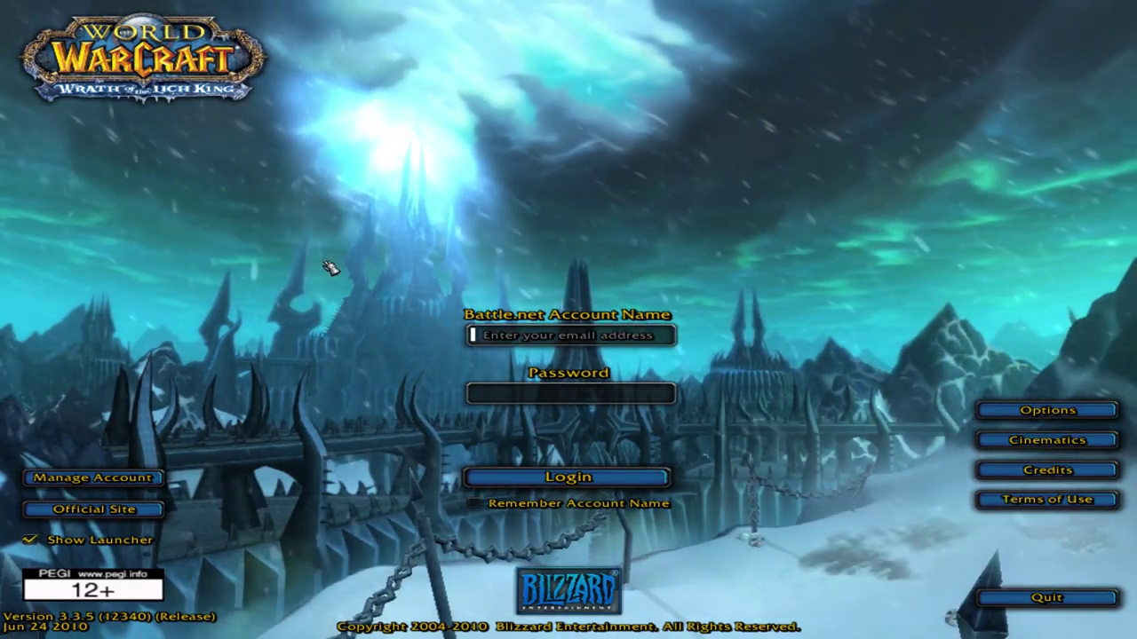
type("granitejaw")
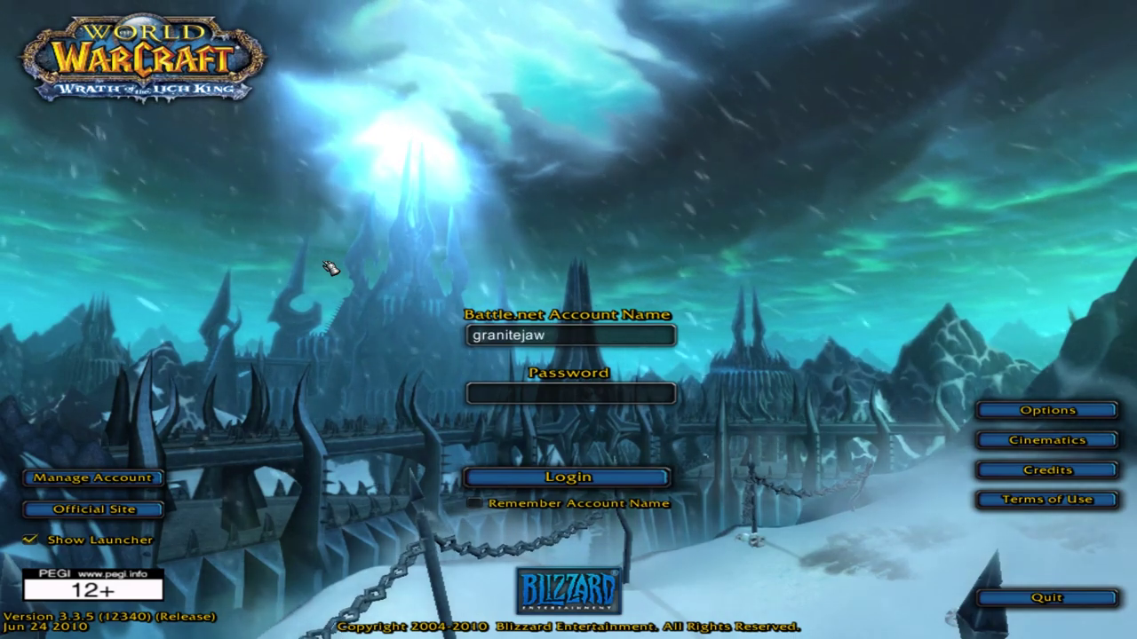
key("BackSpace")
key("BackSpace")
key("BackSpace")
type("test")
key("Tab")
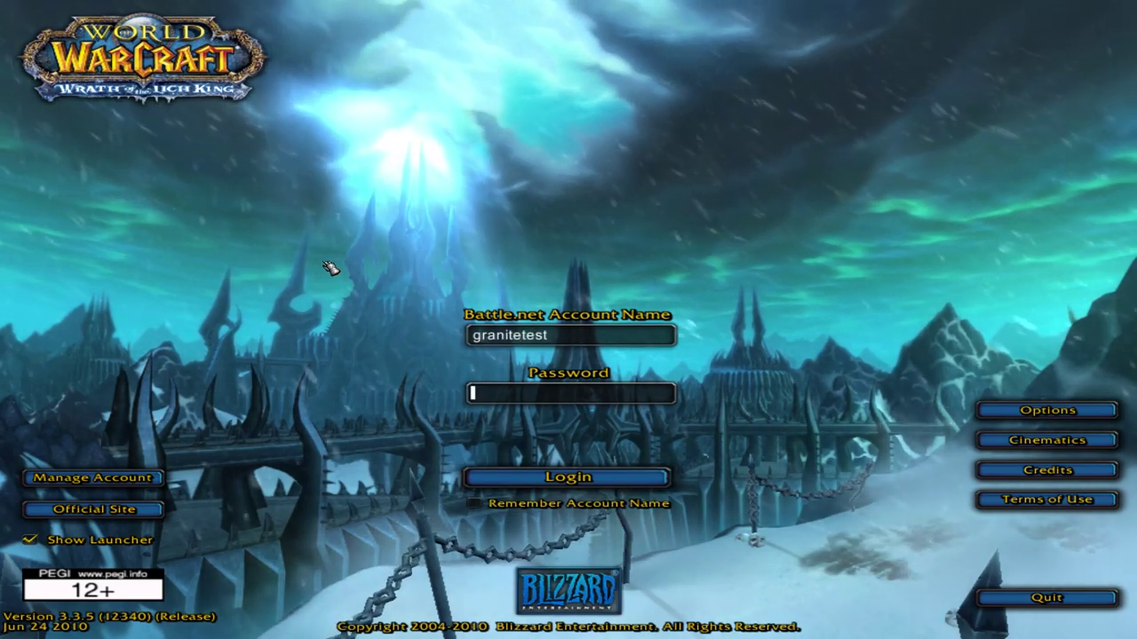
type("*********")
key("Return")
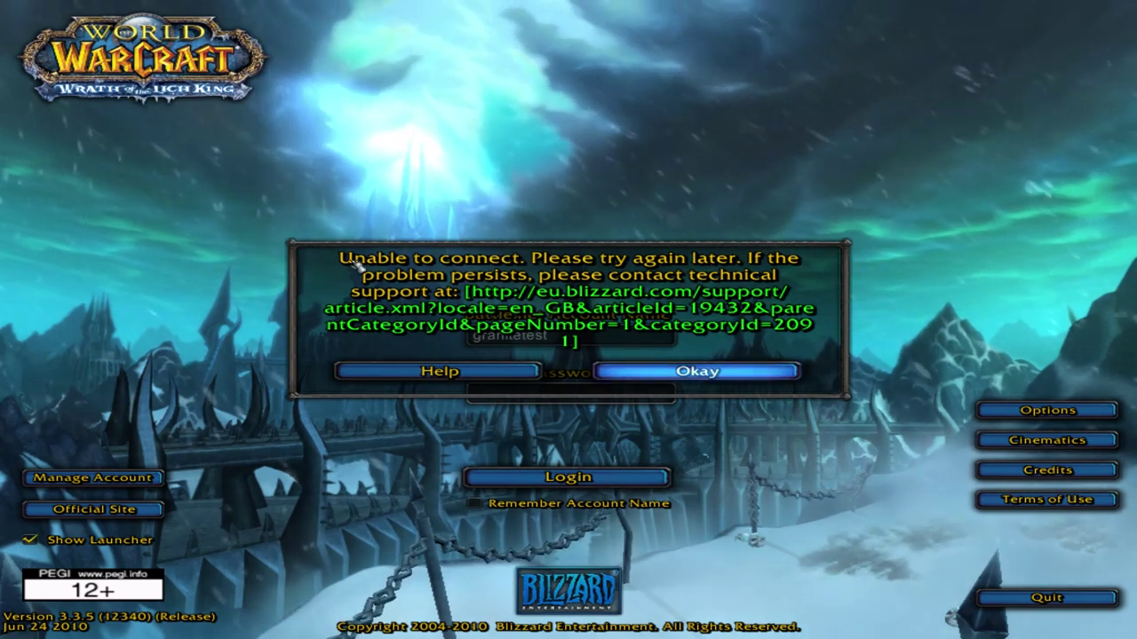
key("Return")
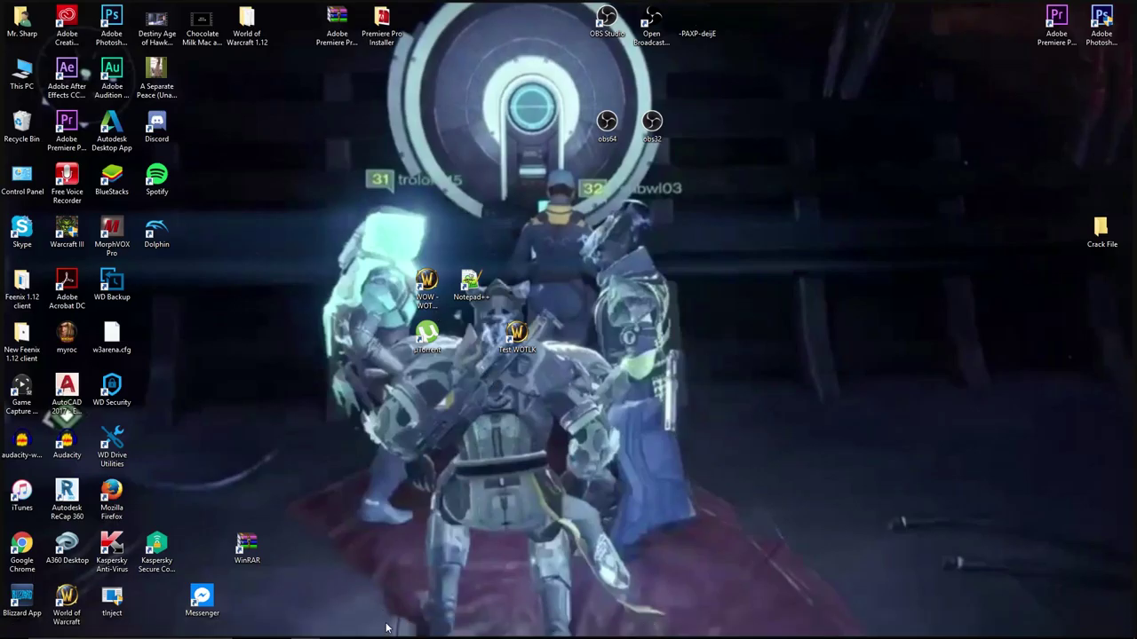
Navigate to the game's Data\enGB folder and bring up the realmlist file's context menu.
left_click(313, 631)
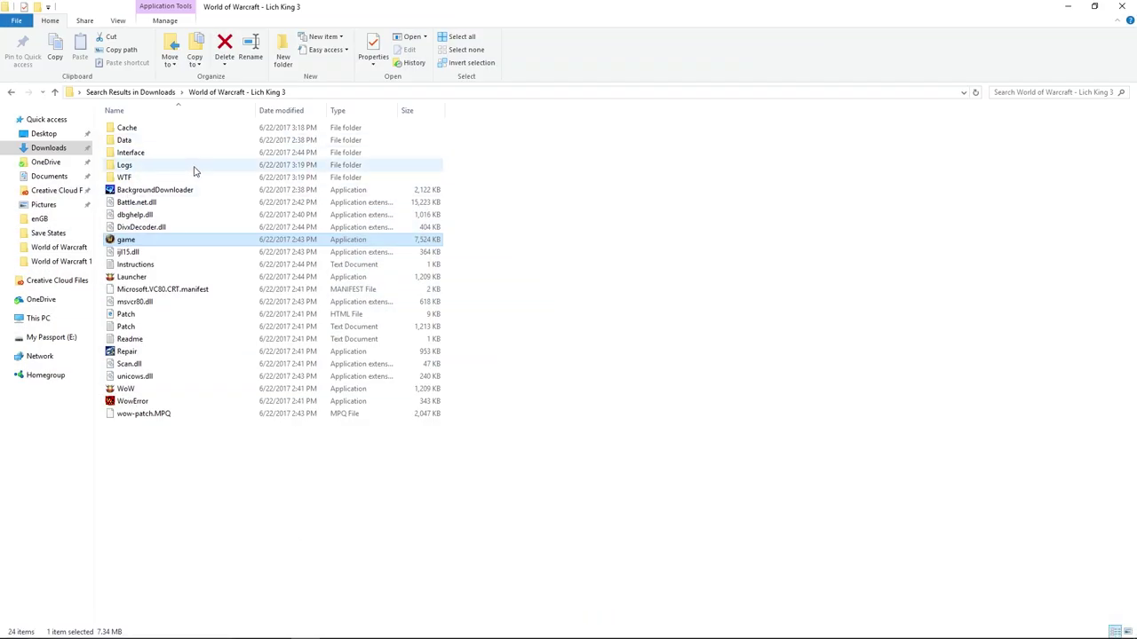
double_click(210, 142)
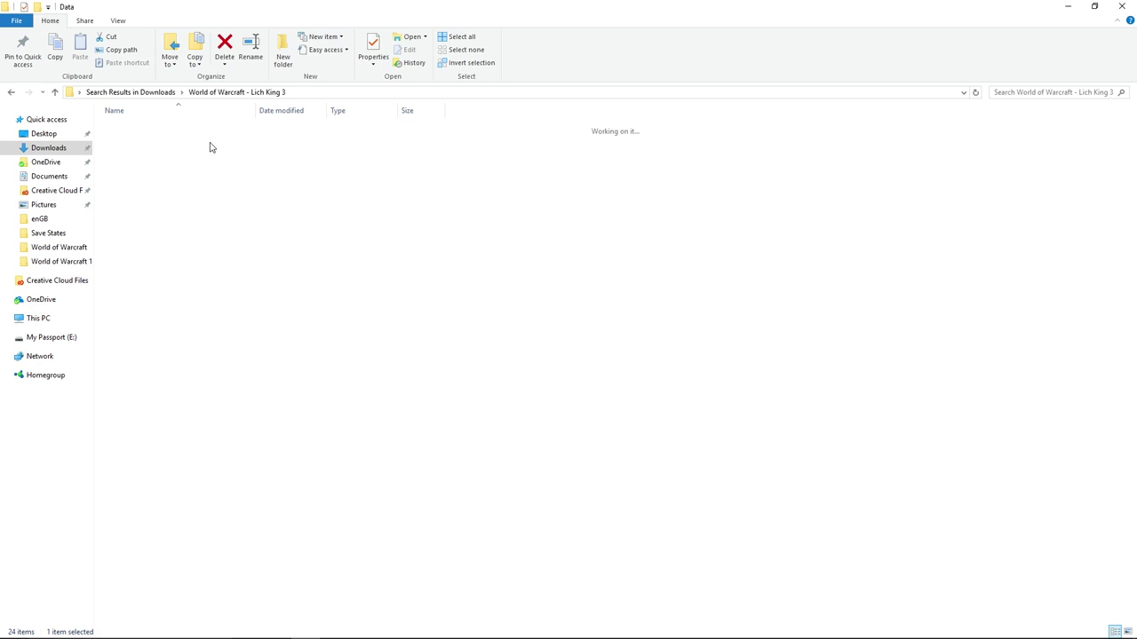
double_click(218, 131)
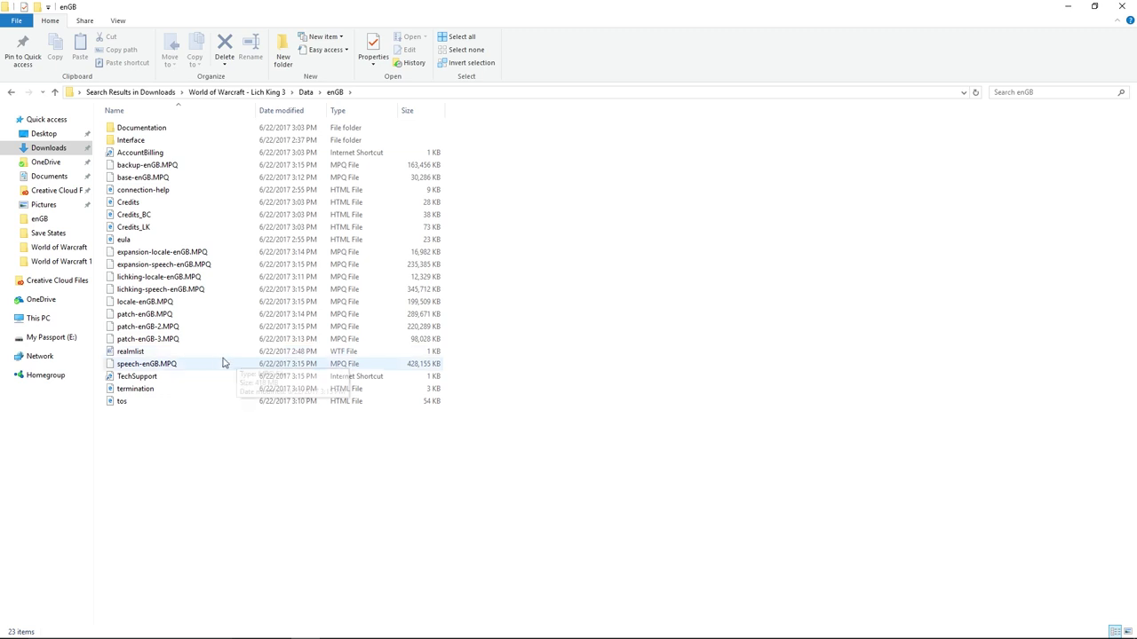
left_click(11, 93)
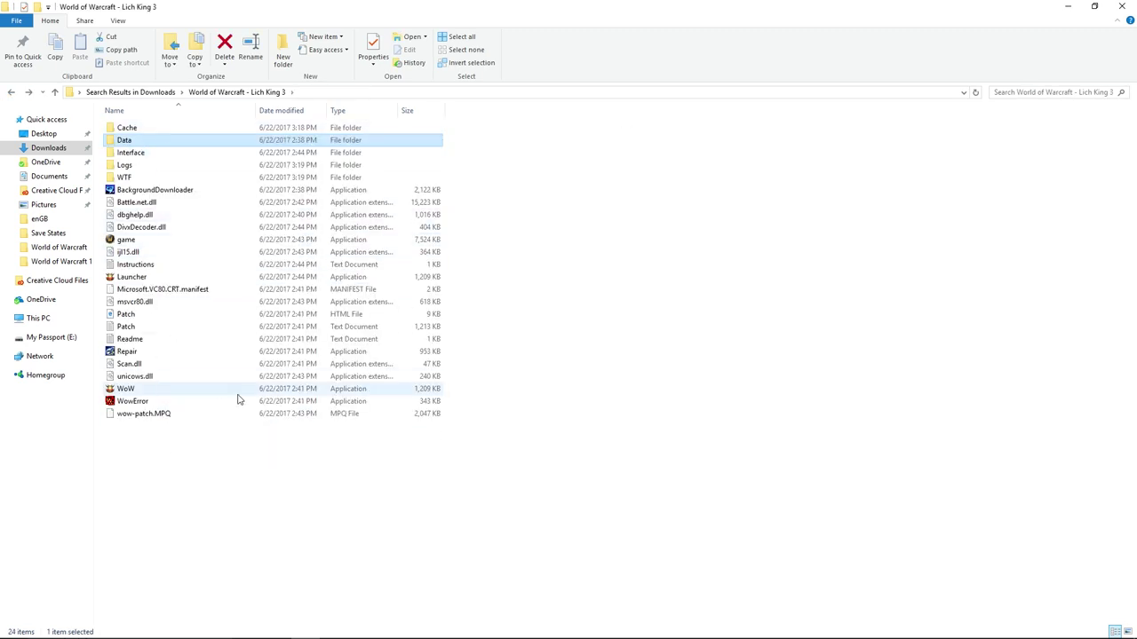
double_click(145, 142)
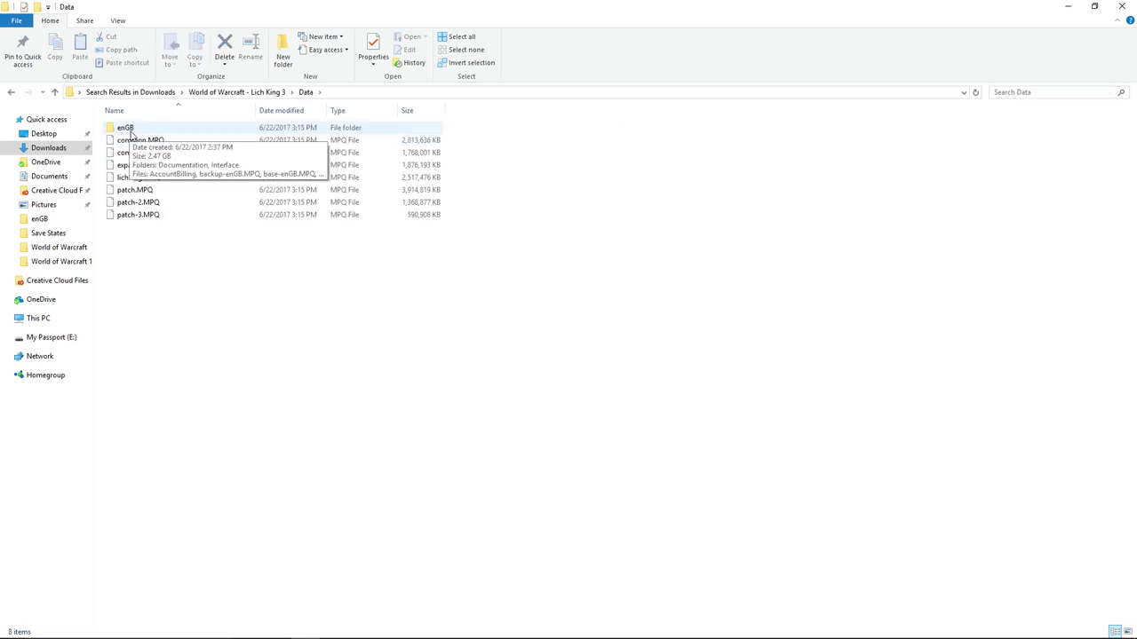
double_click(125, 128)
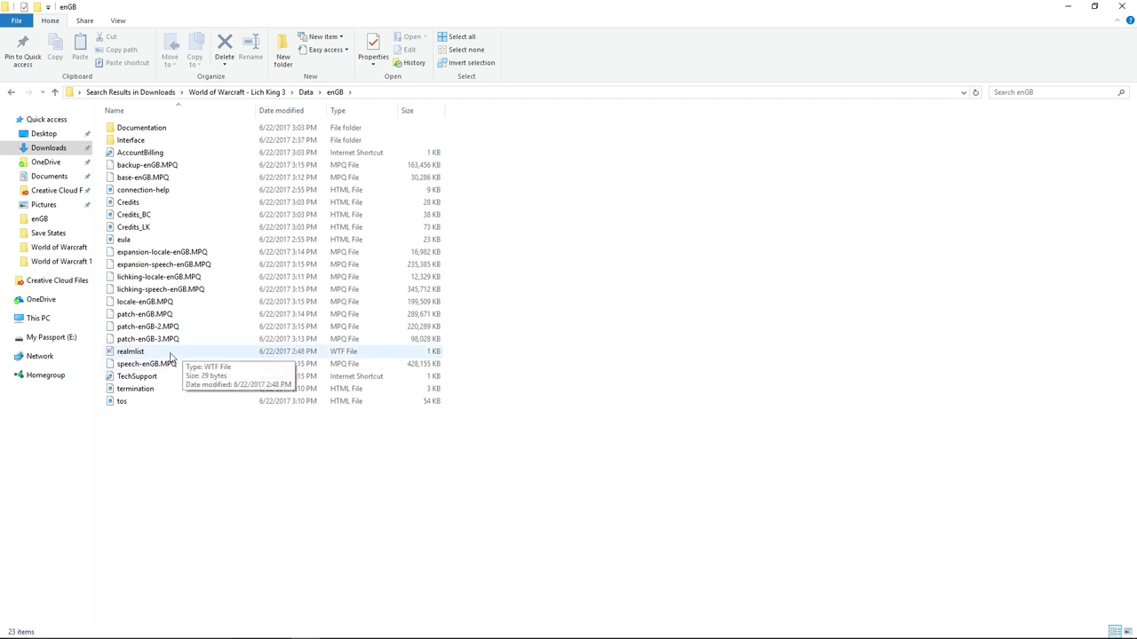
left_click(133, 352)
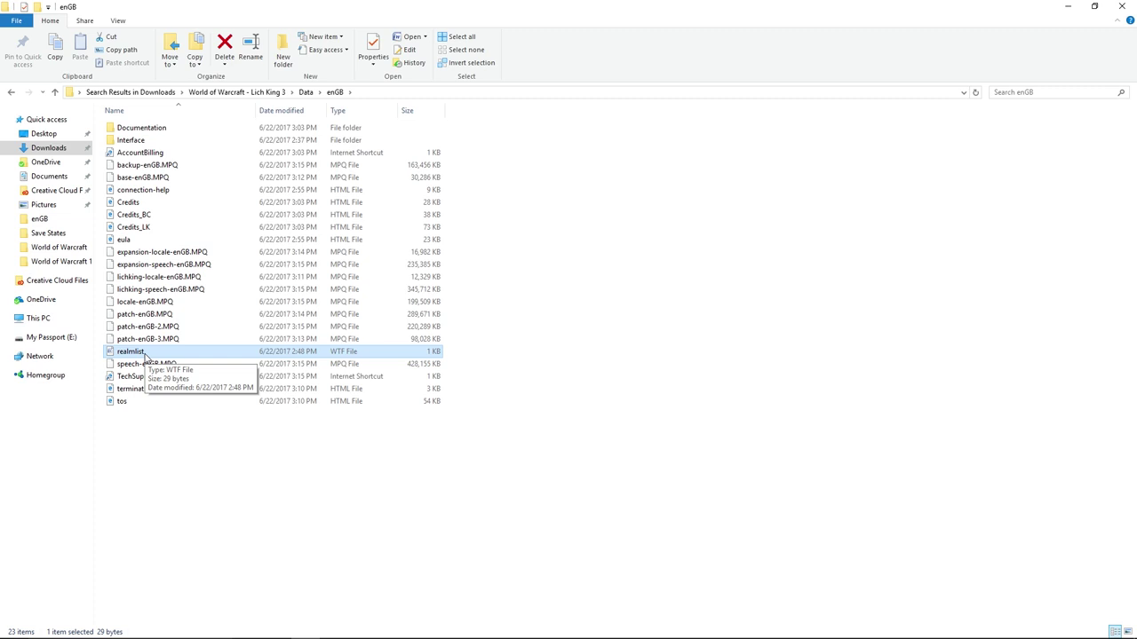
right_click(145, 355)
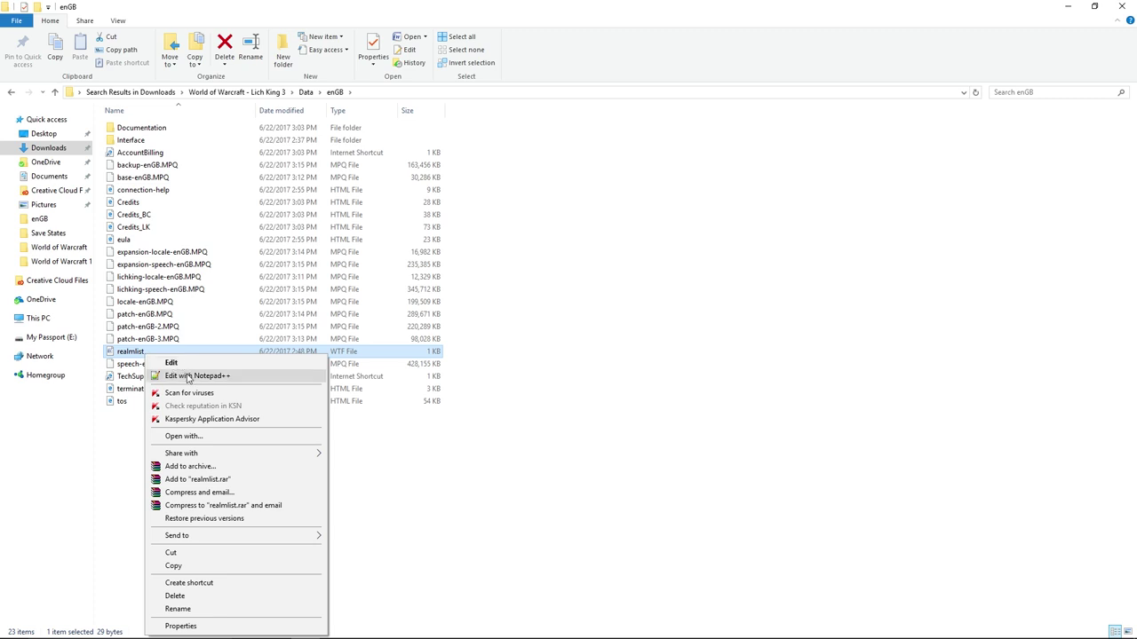
Open realmlist in Notepad++, paste wow.gamer-district.org from the notes as the address, and save.
left_click(189, 377)
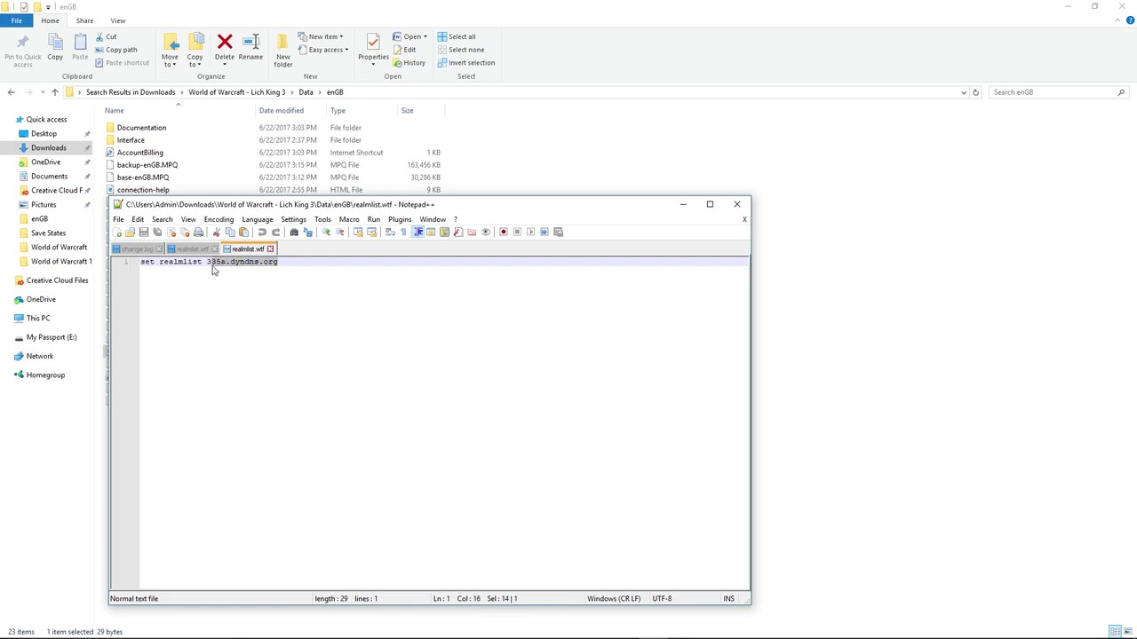
key("BackSpace")
key("BackSpace")
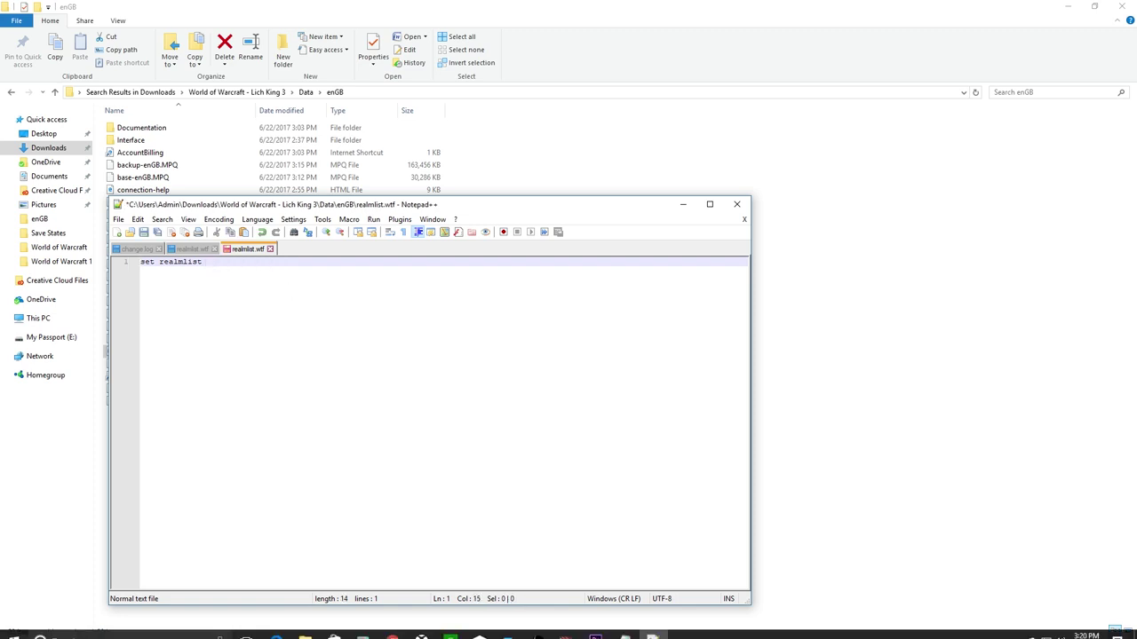
left_click(622, 629)
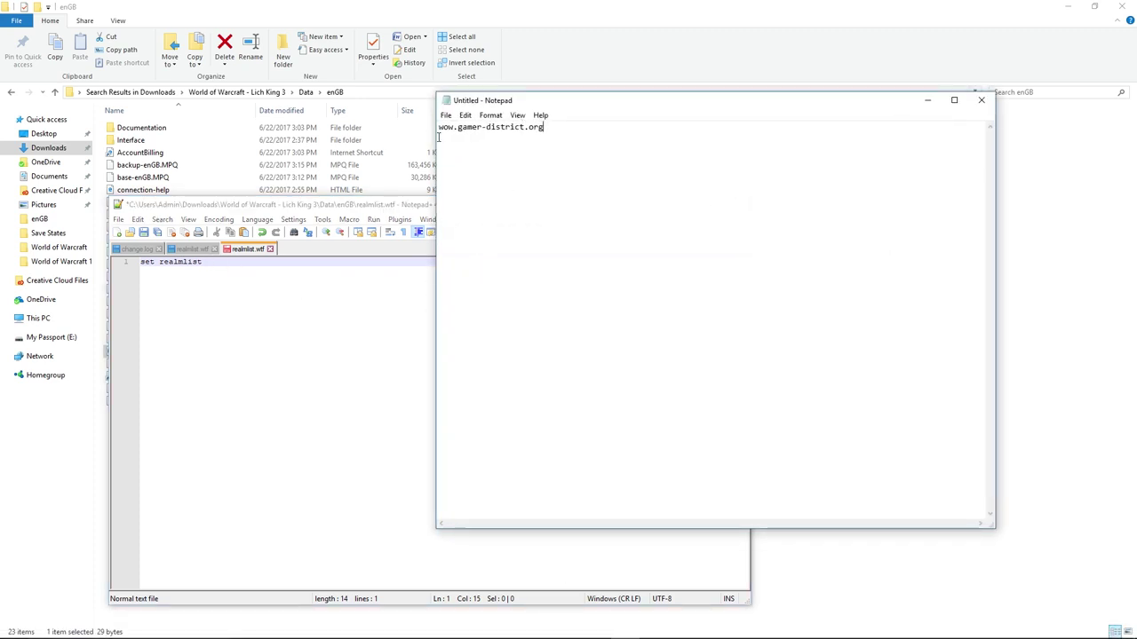
left_click_drag(551, 129, 442, 133)
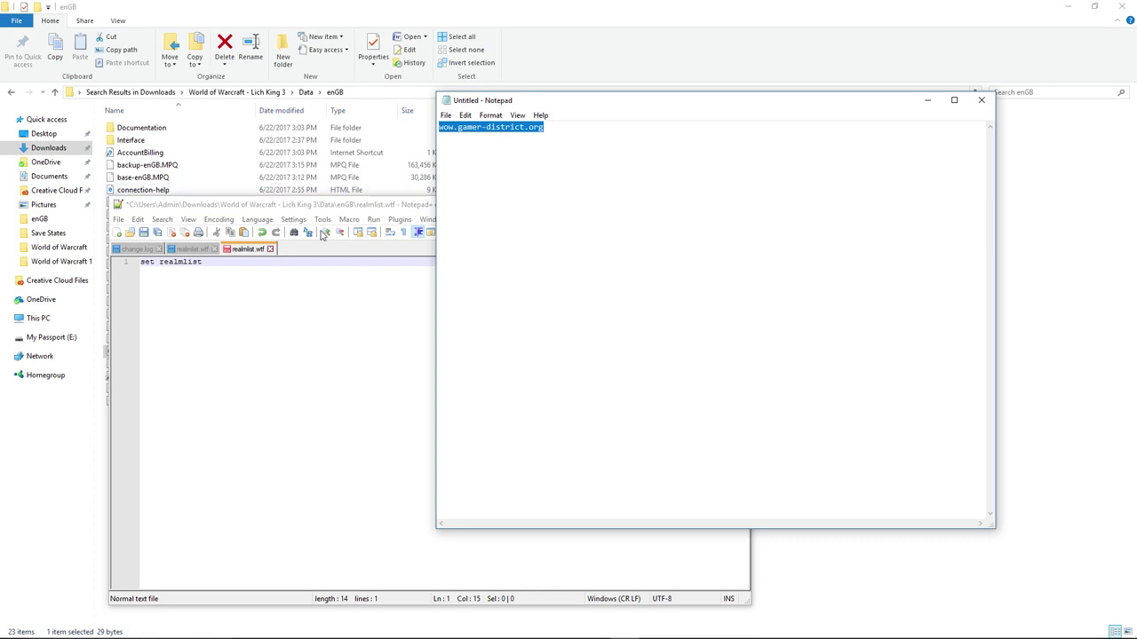
left_click(228, 258)
type("wow.gamer-district.org")
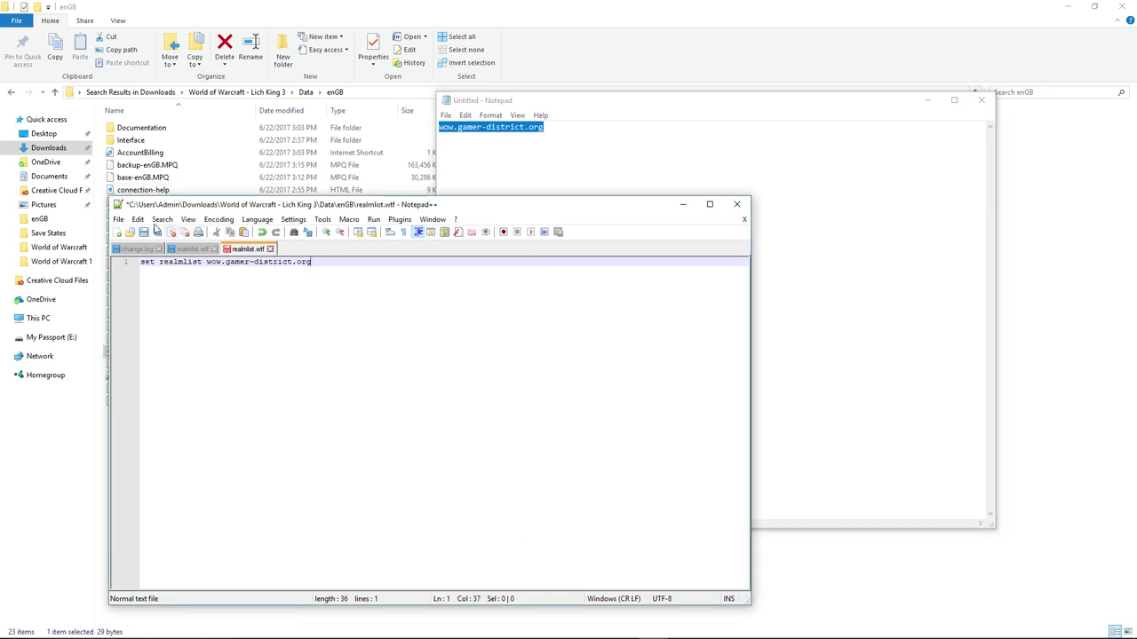
left_click(119, 219)
left_click(147, 295)
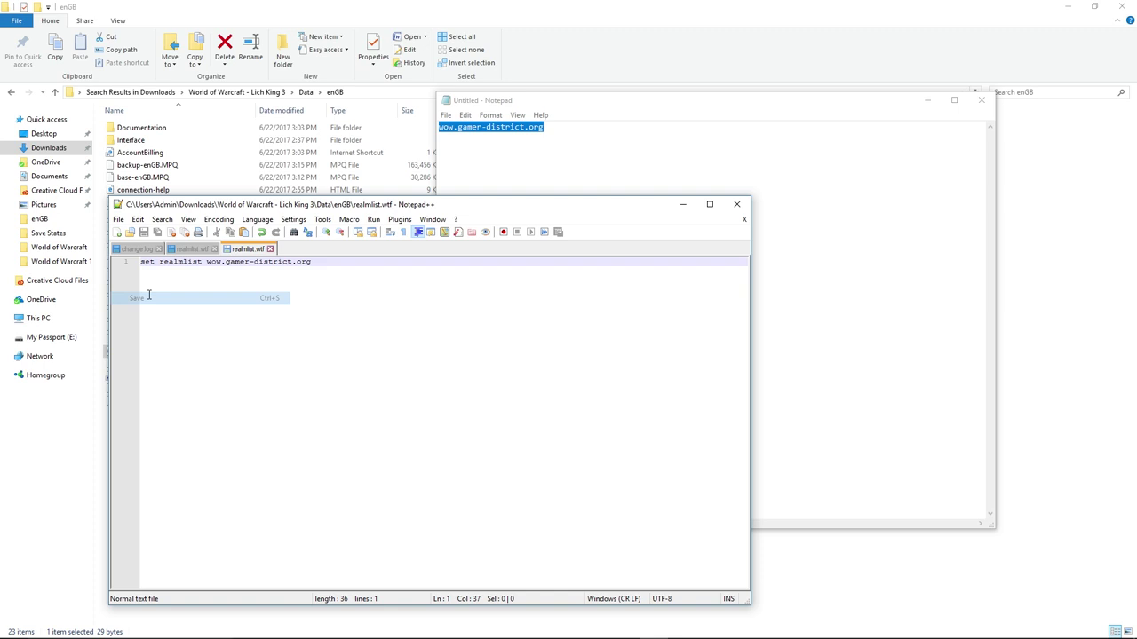
Delete the leftover old address on line 1, save realmlist again, and close Notepad++.
left_click_drag(311, 262, 214, 266)
key("Delete")
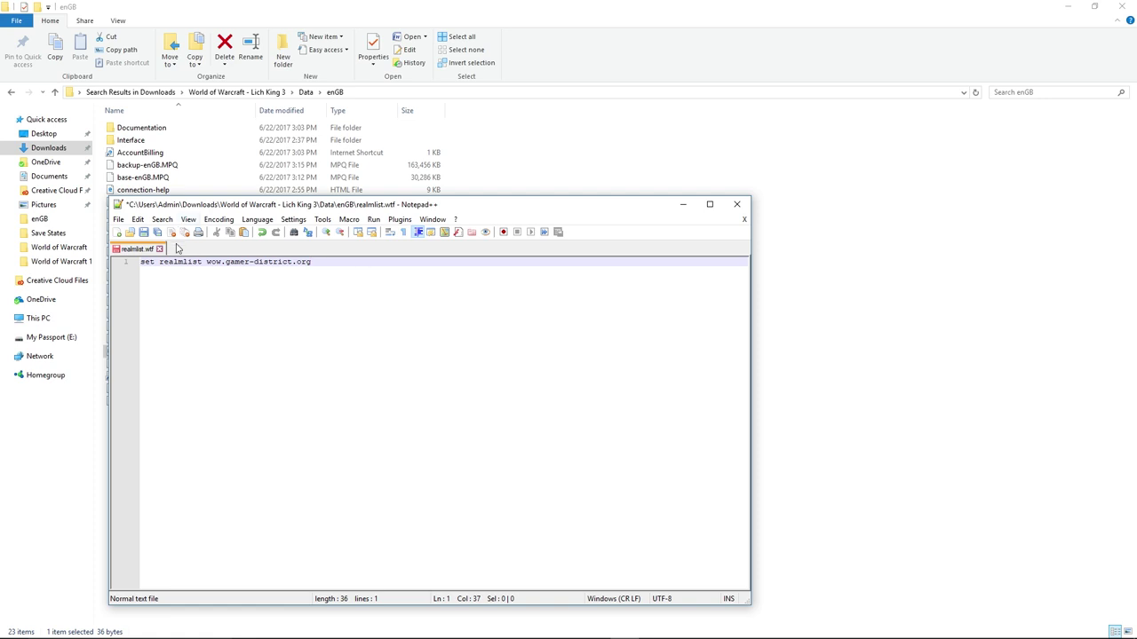
left_click(118, 219)
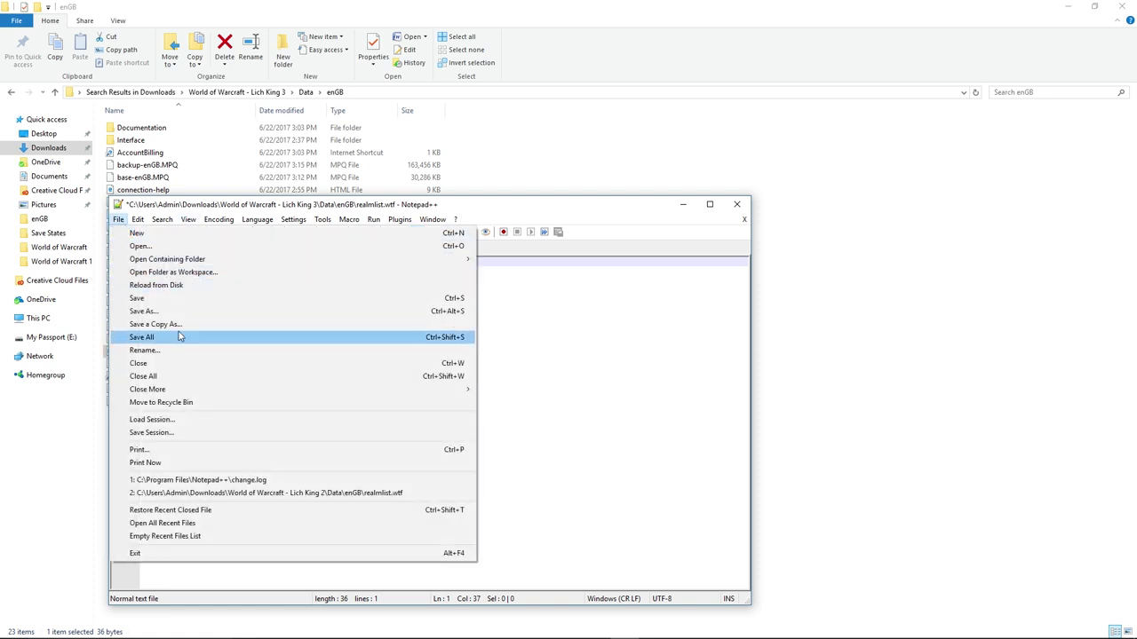
left_click(163, 297)
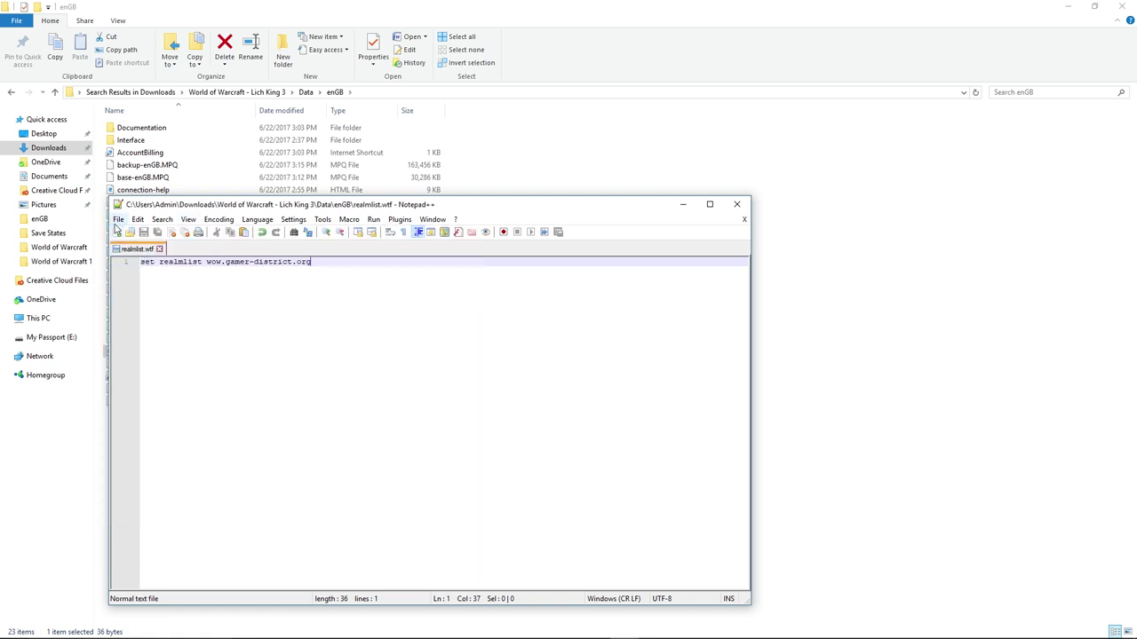
left_click(160, 250)
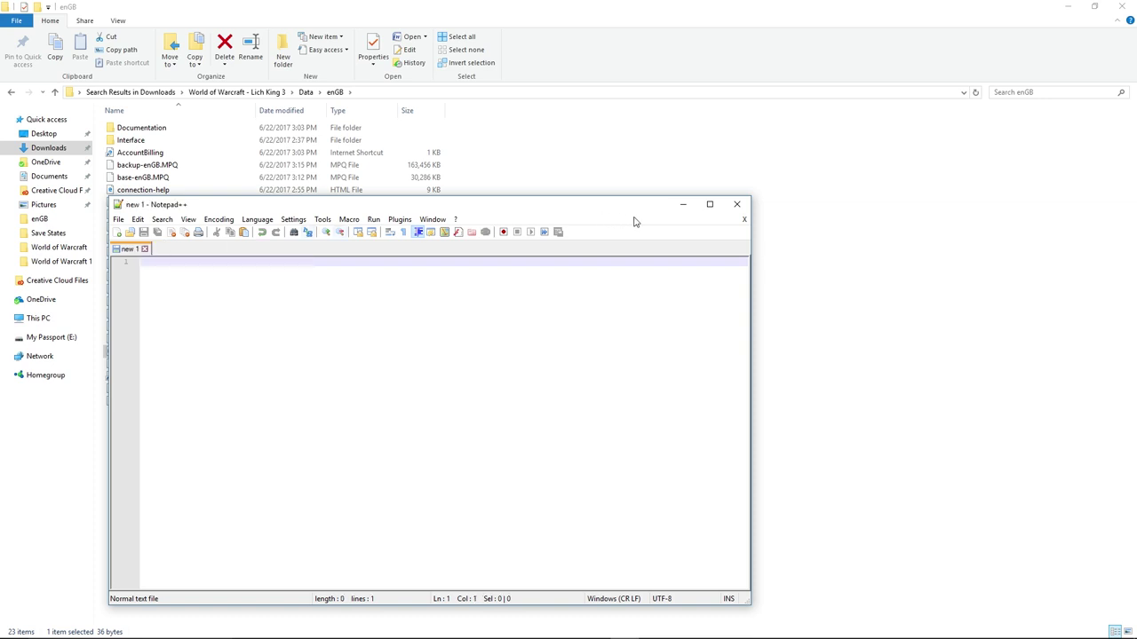
left_click(736, 205)
Reopen realmlist in Notepad++ to verify the saved address, then close it and minimize Explorer.
right_click(149, 355)
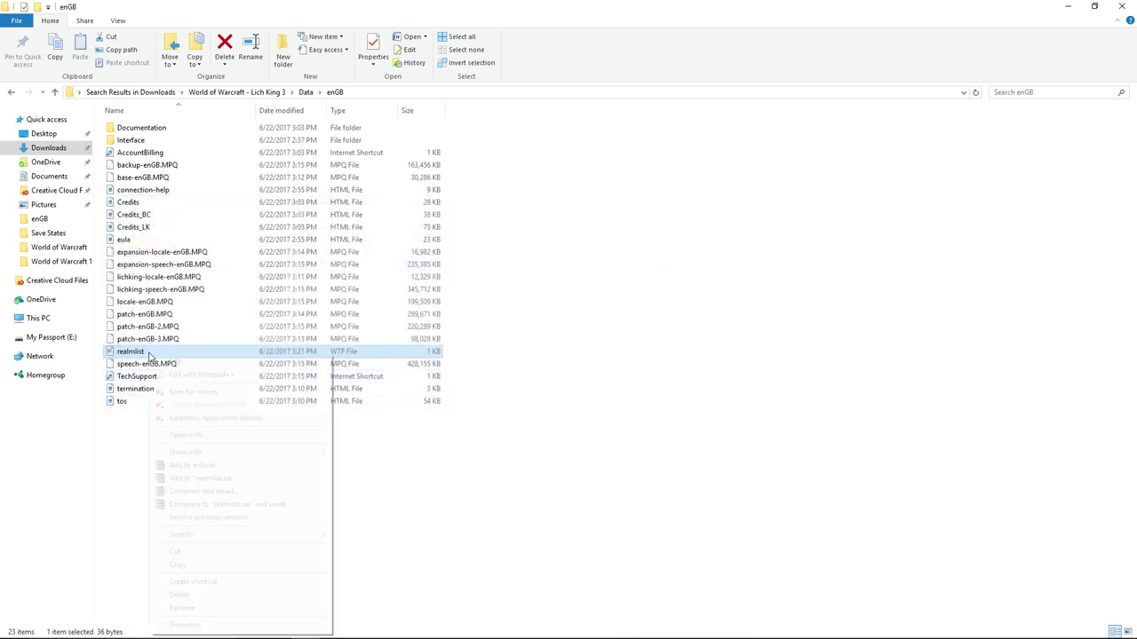
left_click(191, 374)
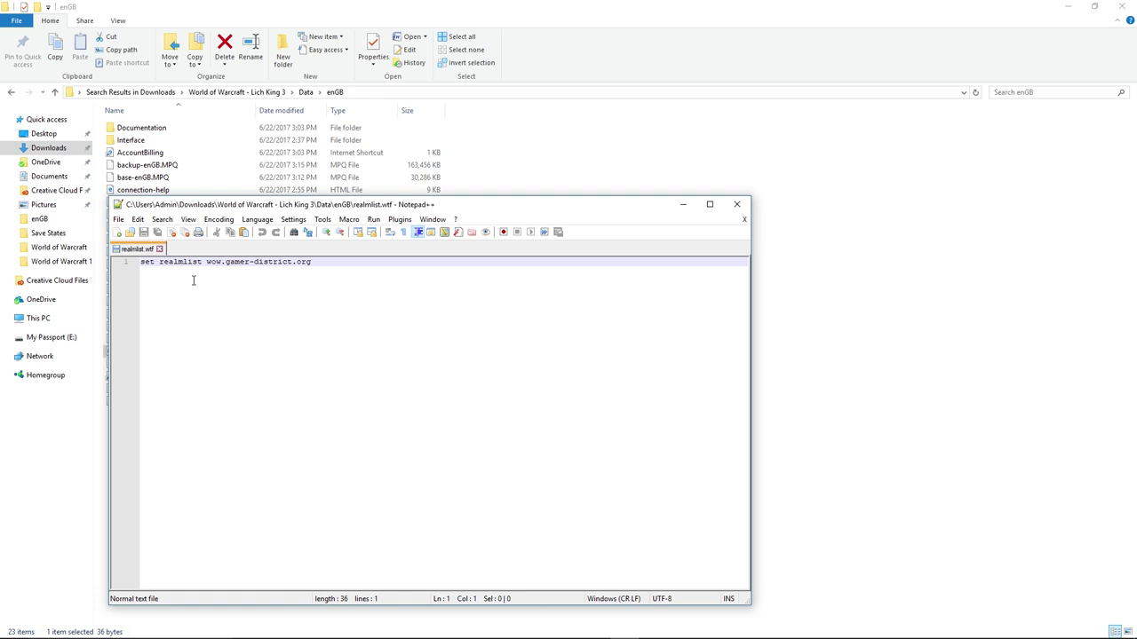
left_click(736, 204)
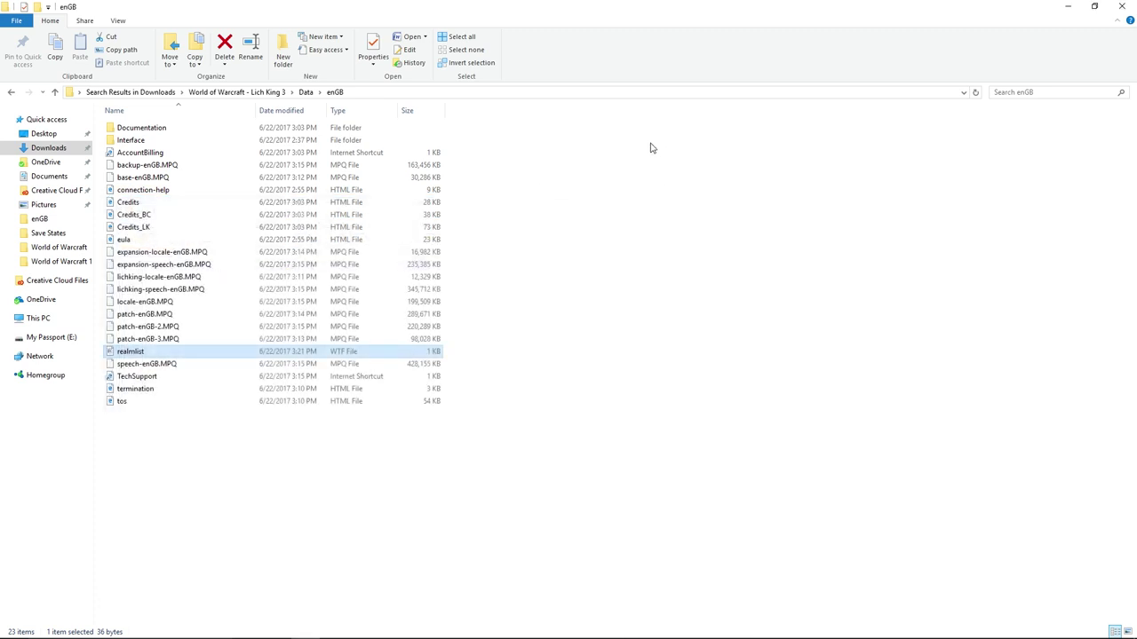
left_click(1072, 7)
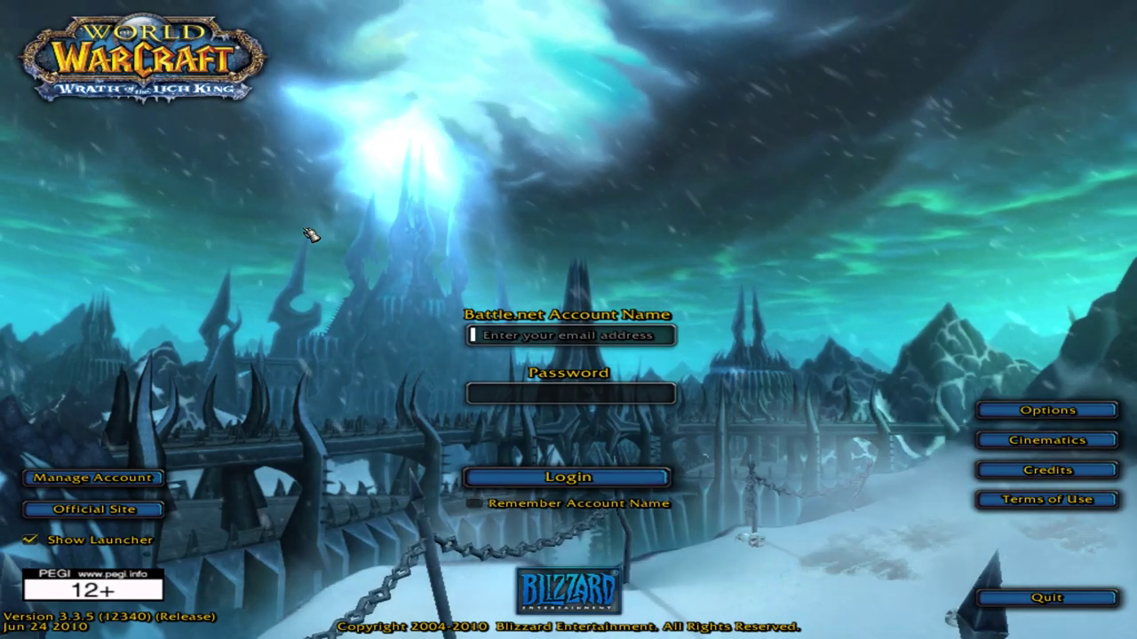
Enter the test account name, correcting typos, plus the password, and log in to Gamer-District 7x PVP.
type("grnaite")
key("BackSpace")
key("BackSpace")
key("BackSpace")
key("BackSpace")
key("BackSpace")
key("BackSpace")
key("BackSpace")
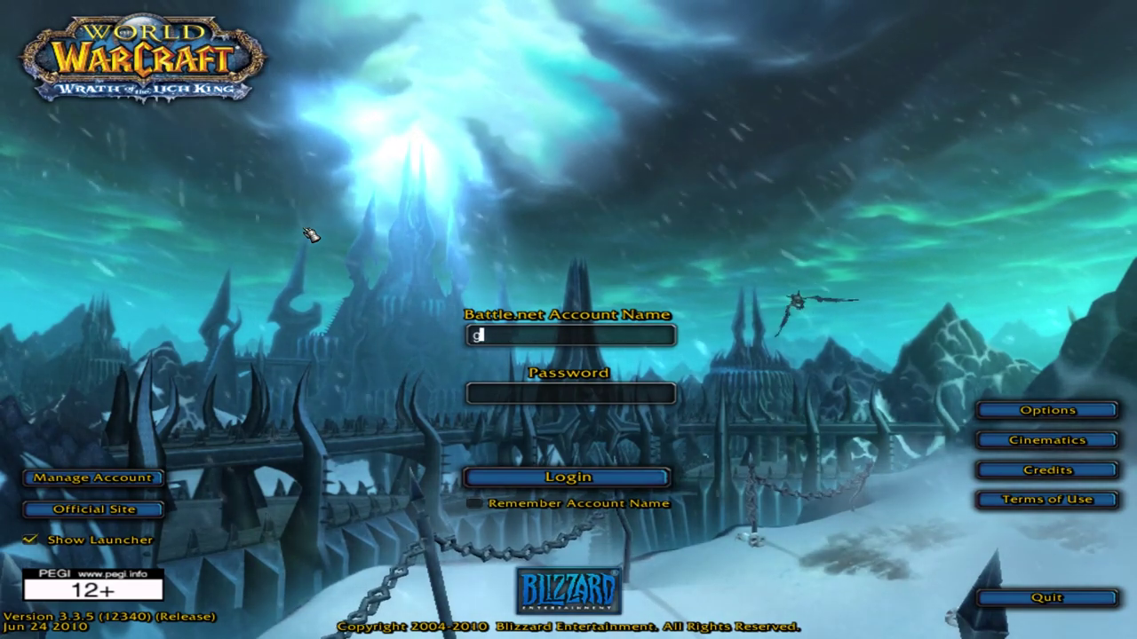
type("grna")
key("BackSpace")
key("BackSpace")
key("BackSpace")
key("BackSpace")
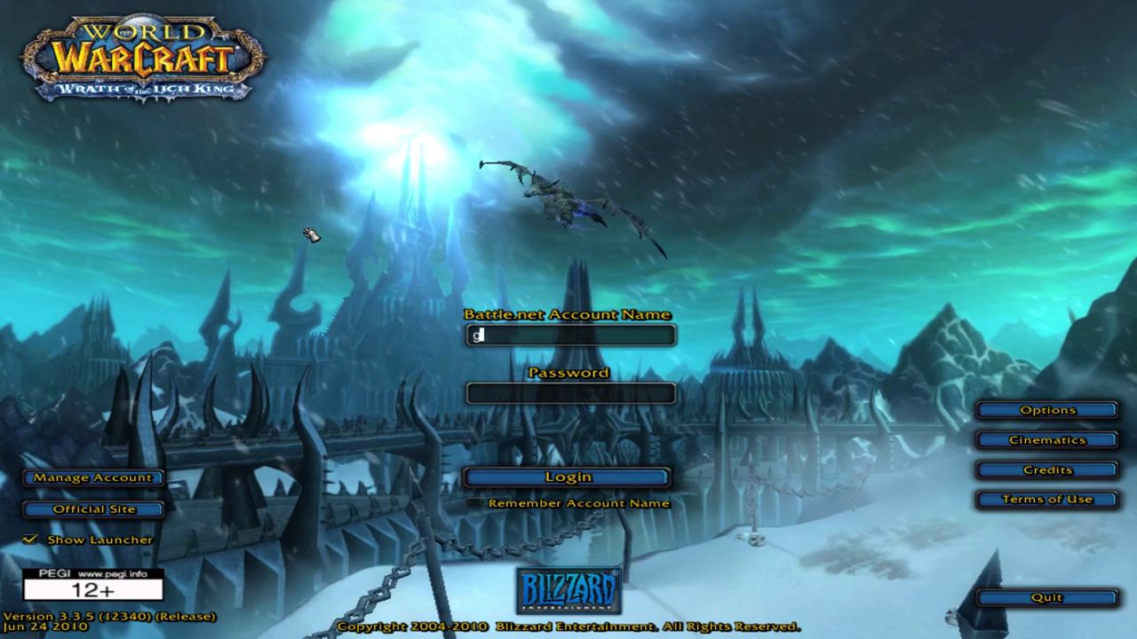
type("granite")
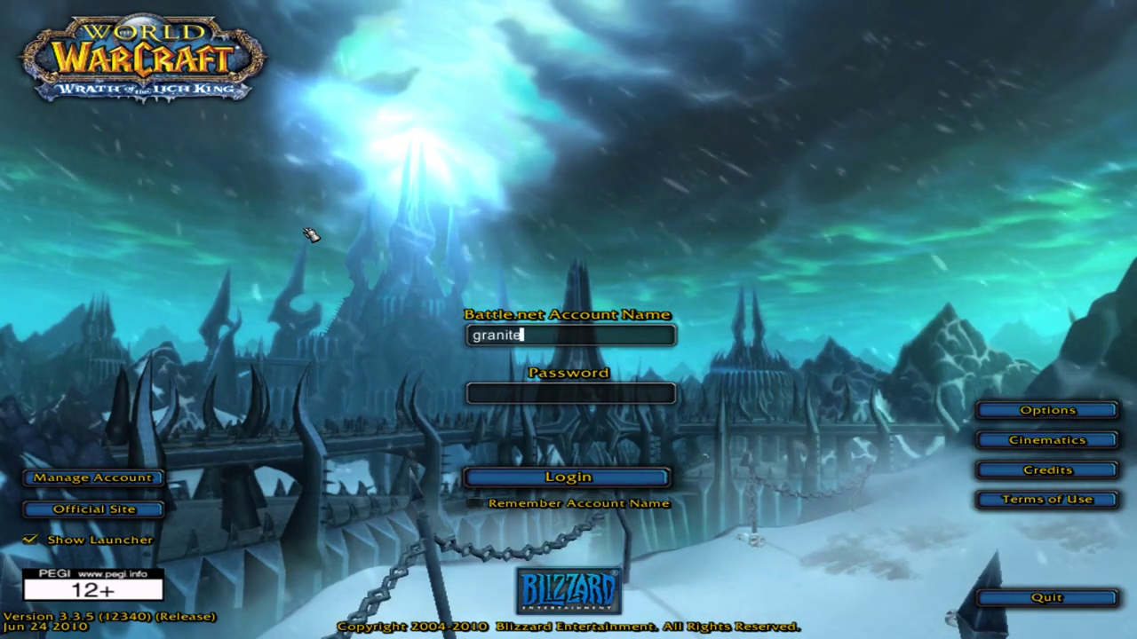
type("text")
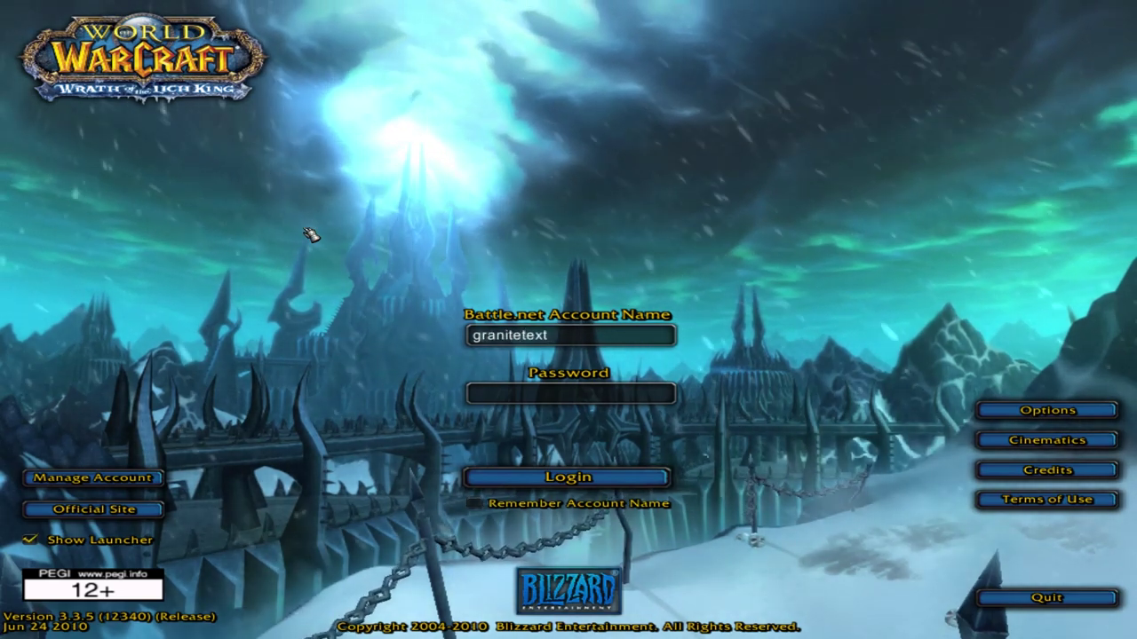
key("BackSpace")
key("BackSpace")
type("st")
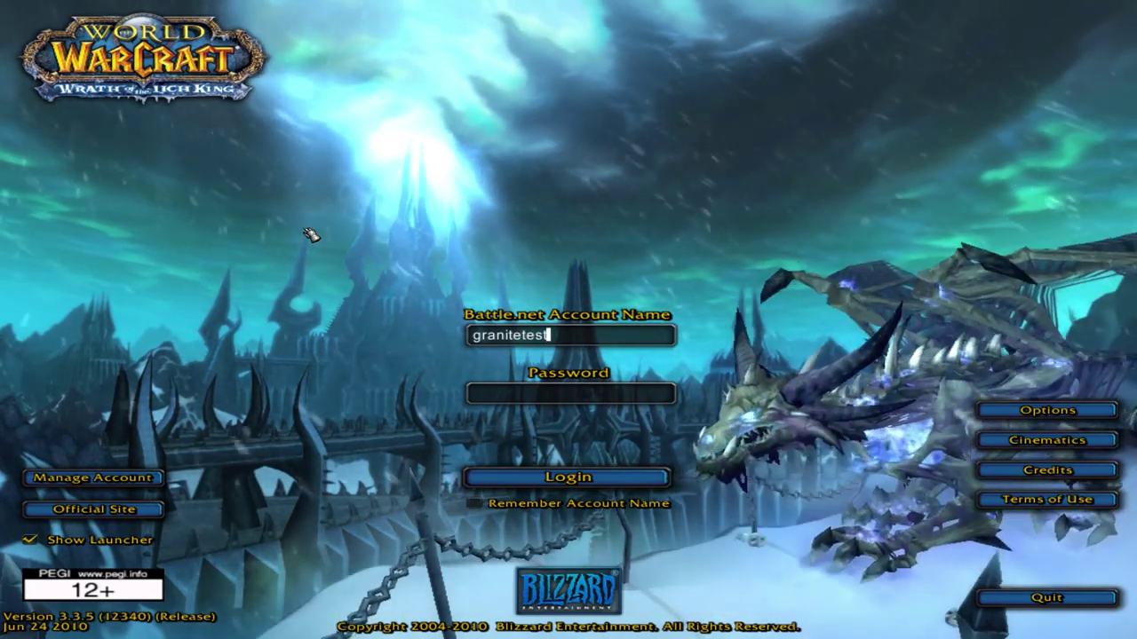
key("Tab")
type("********")
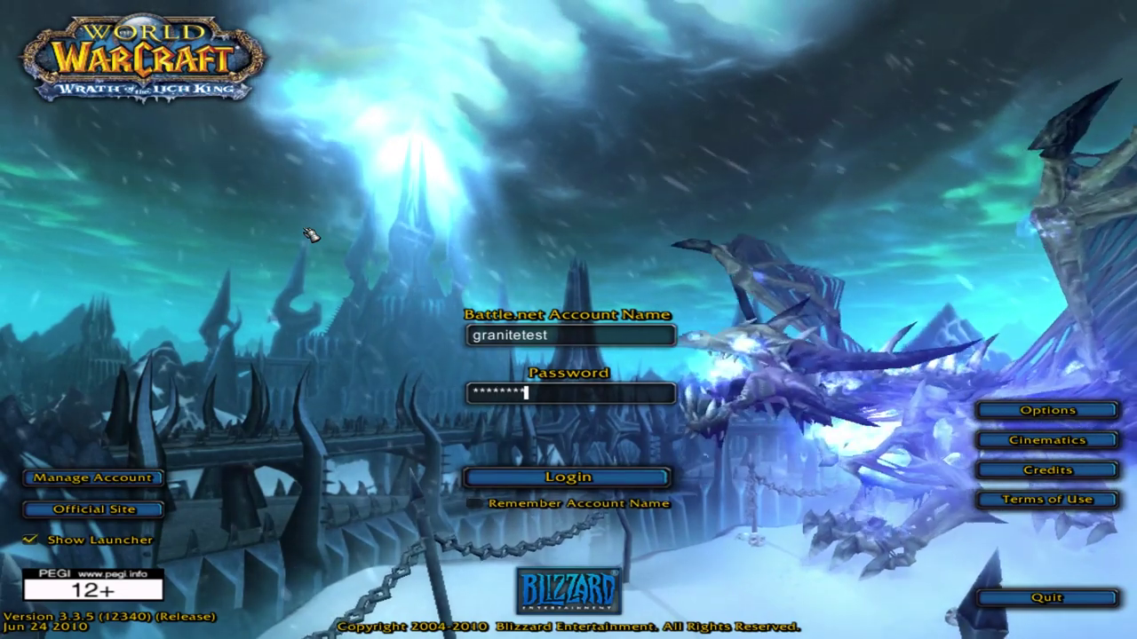
key("Return")
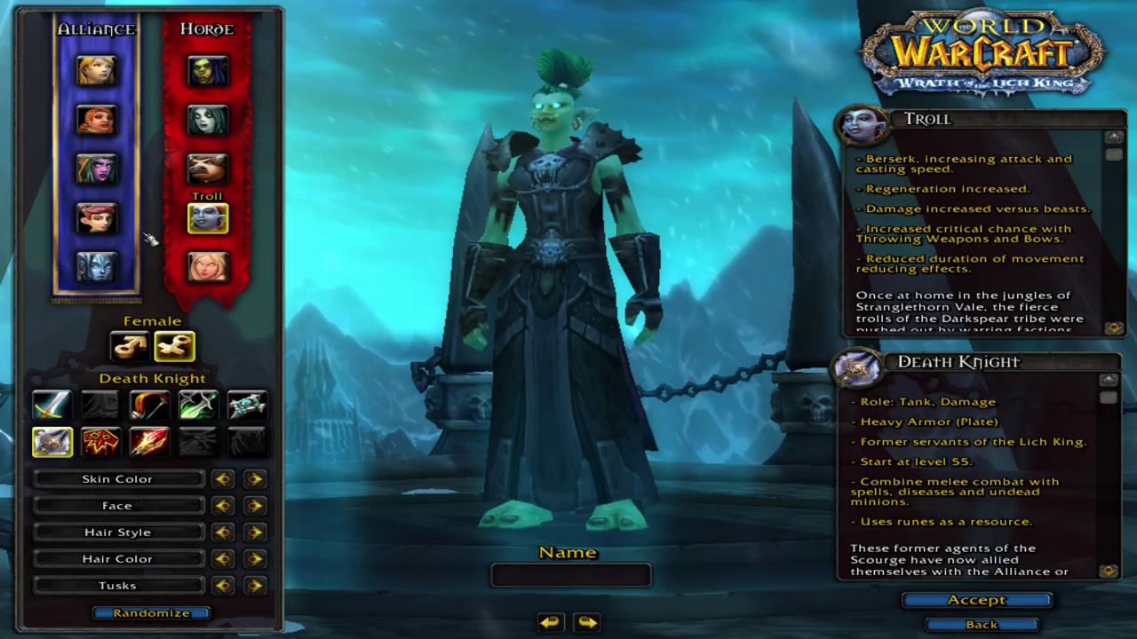
Create a Human Paladin named Granitestest and enter the world with her.
left_click(78, 78)
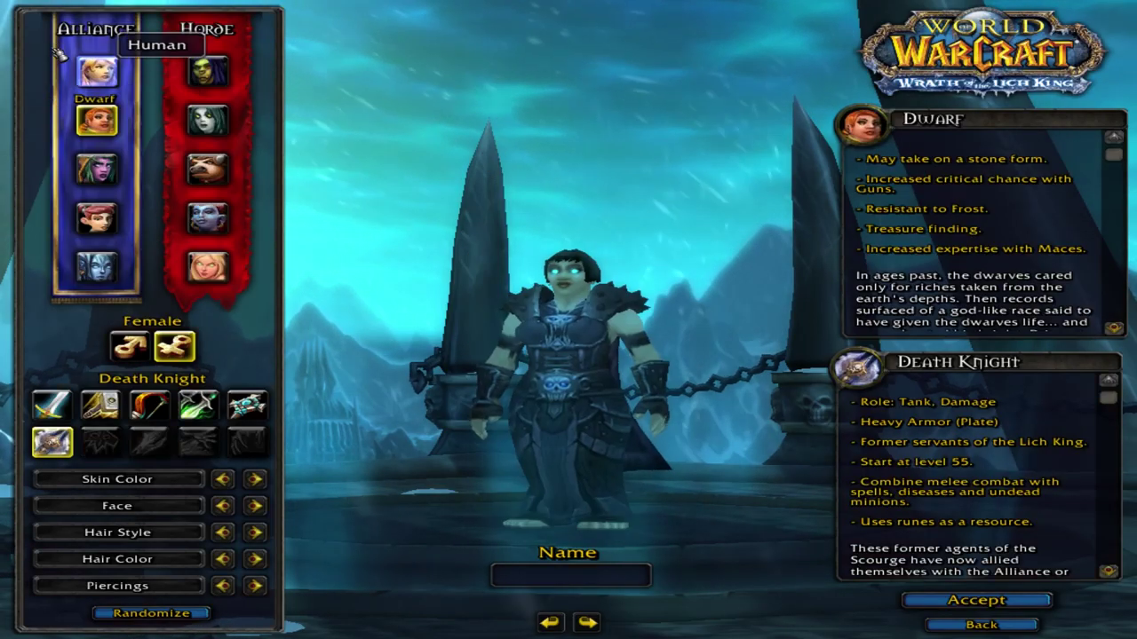
left_click(95, 115)
left_click(93, 74)
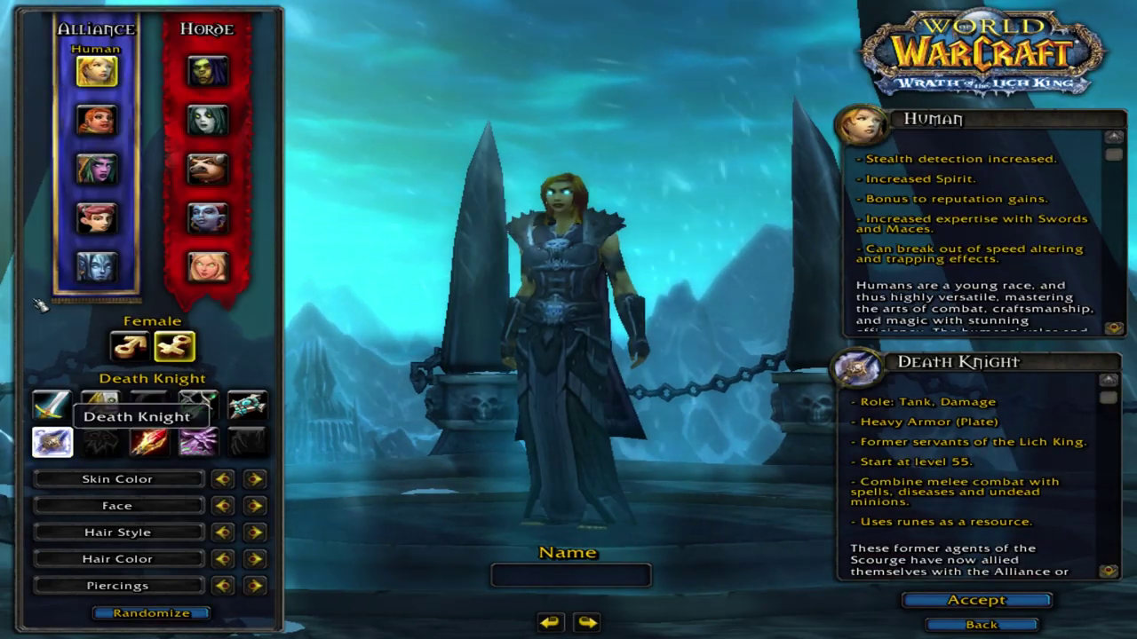
left_click(102, 404)
left_click_drag(309, 217, 363, 223)
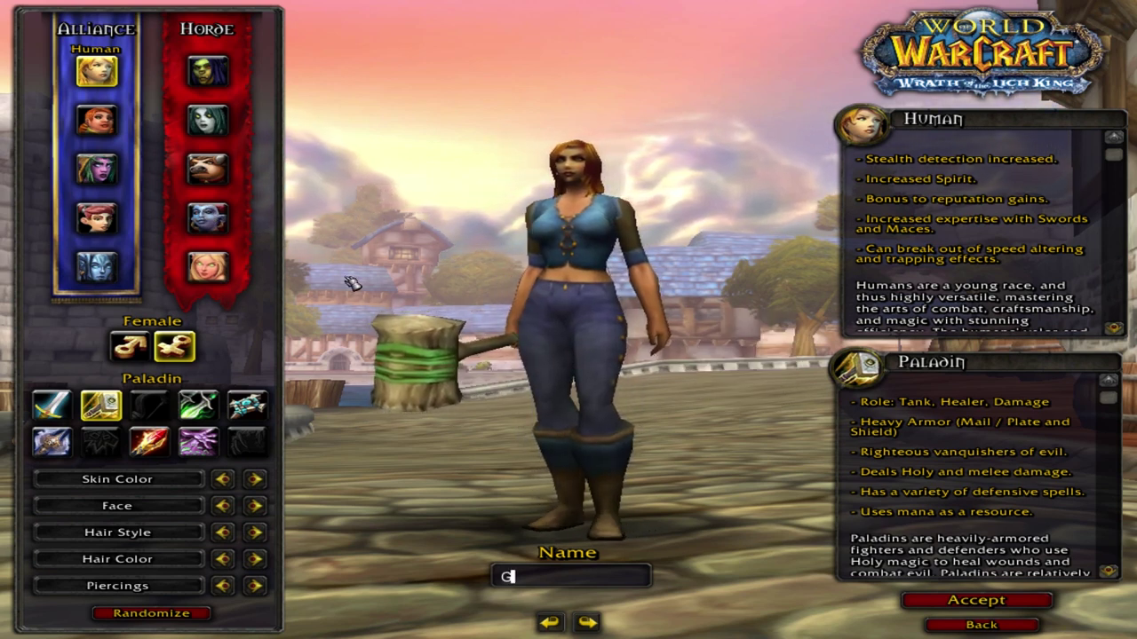
type("Granite")
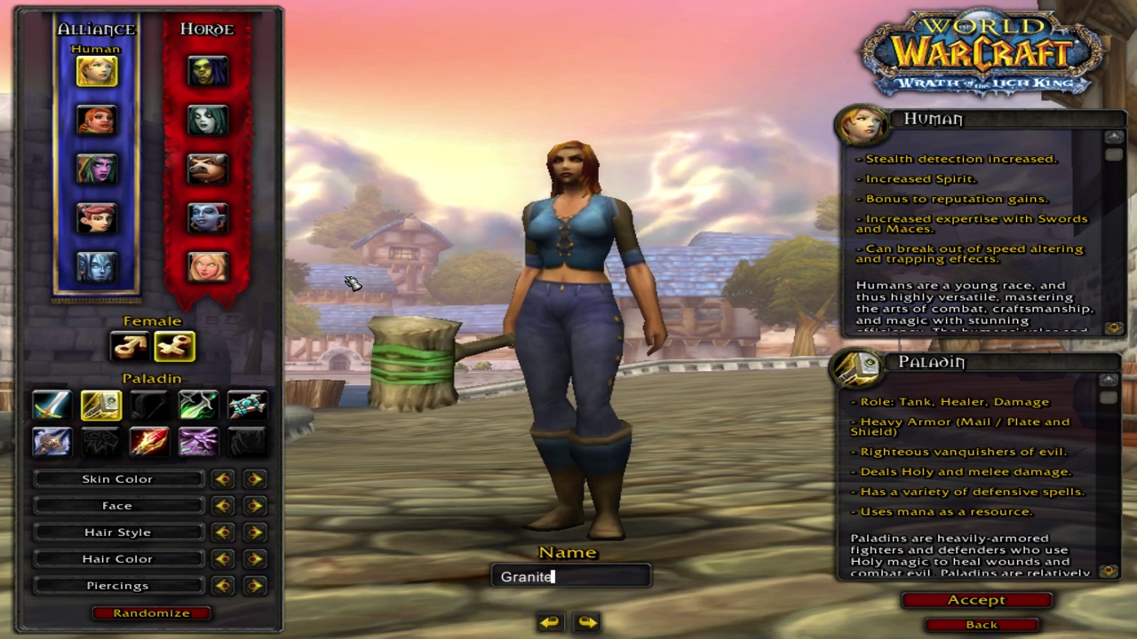
type("stest")
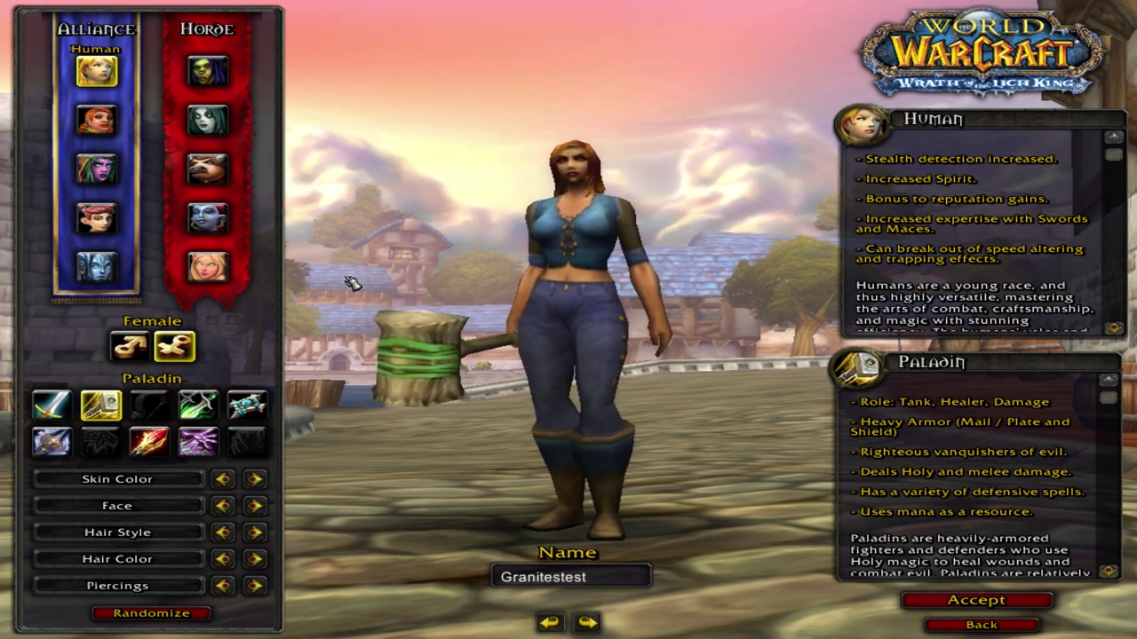
key("Return")
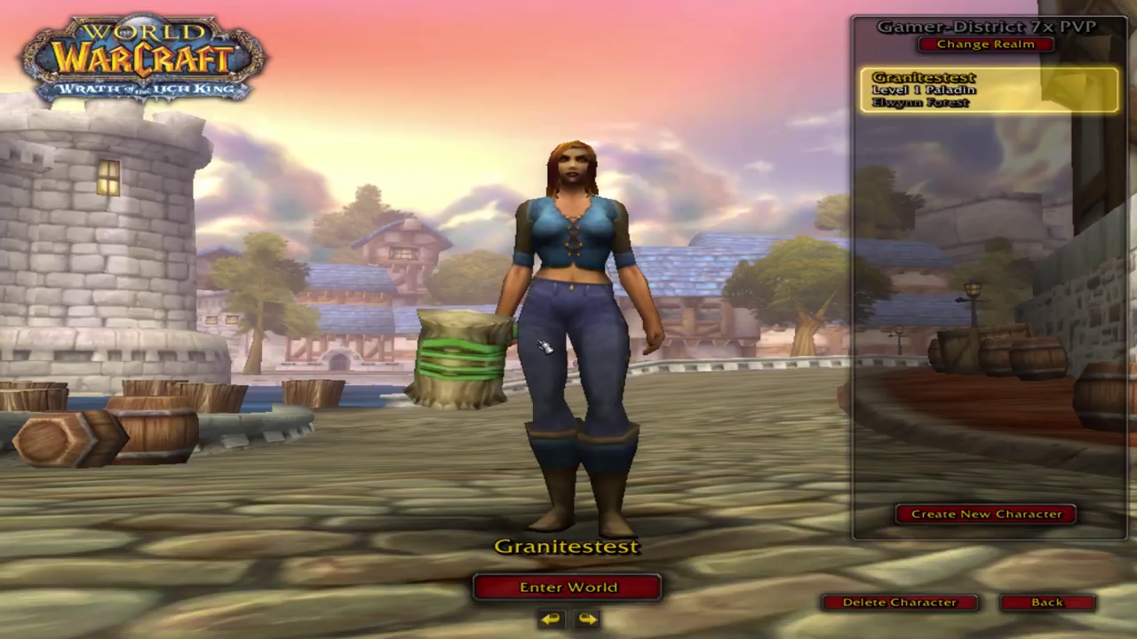
key("Return")
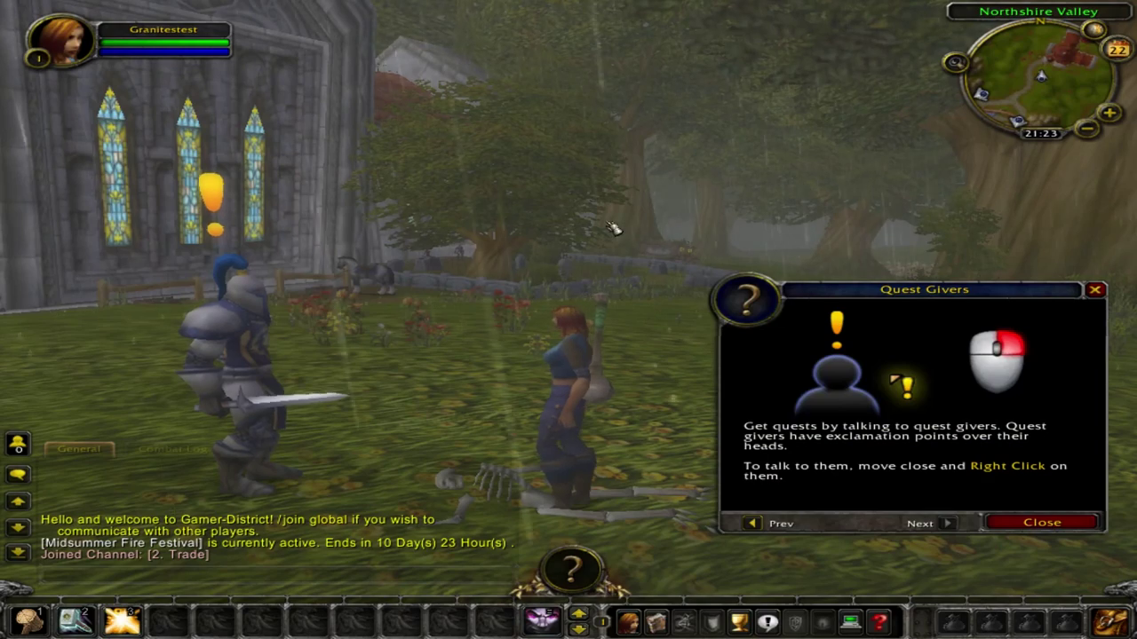
Rotate the camera around Northshire Valley toward the forest and back to the church.
left_click_drag(594, 216, 692, 219)
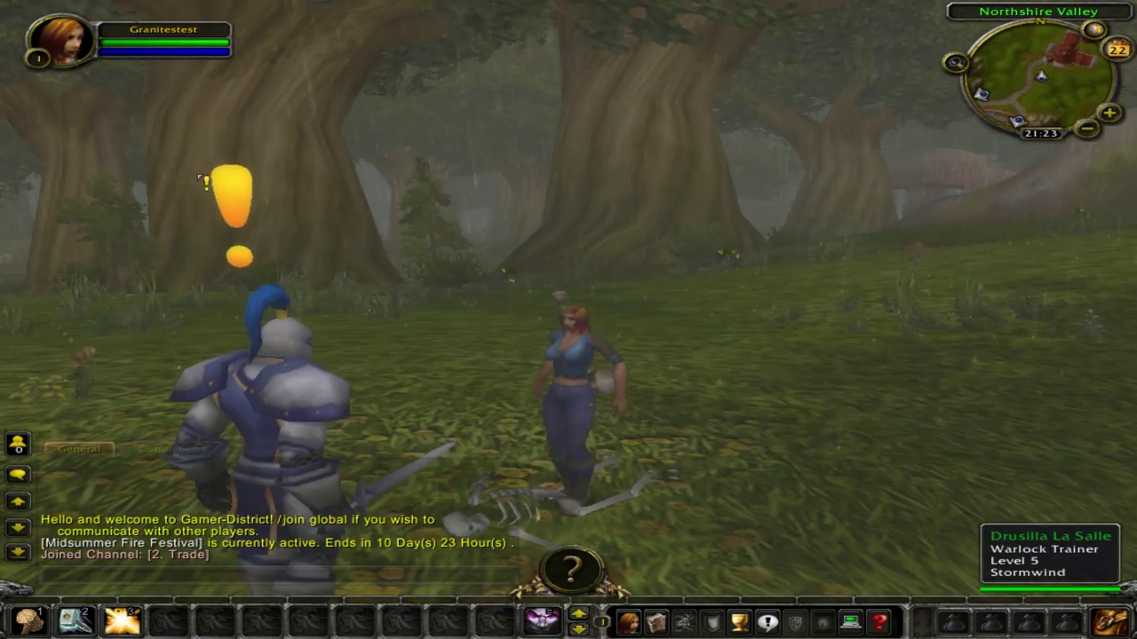
left_click_drag(363, 132, 257, 135)
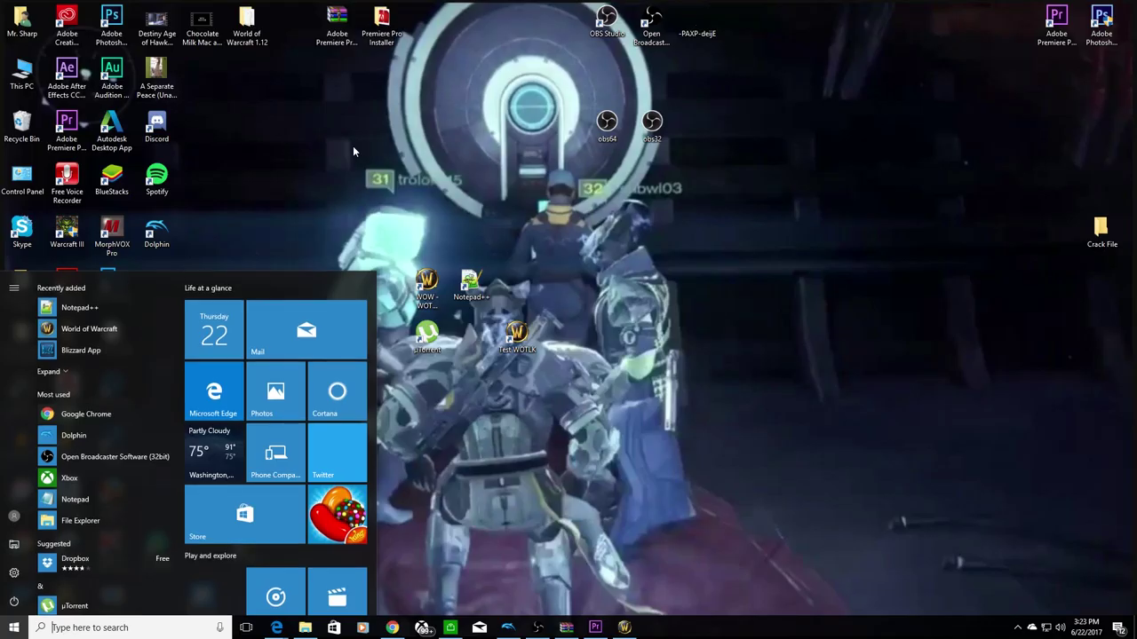
Bring the Edge window back from the taskbar and switch to the Forum District tab.
left_click(353, 151)
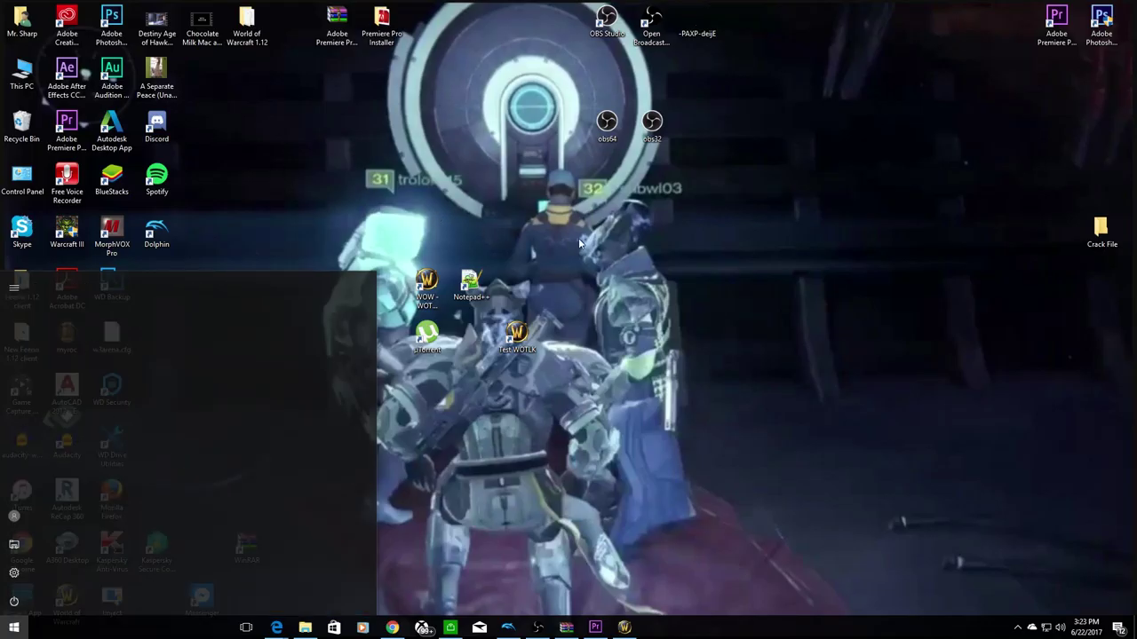
mouse_move(568, 633)
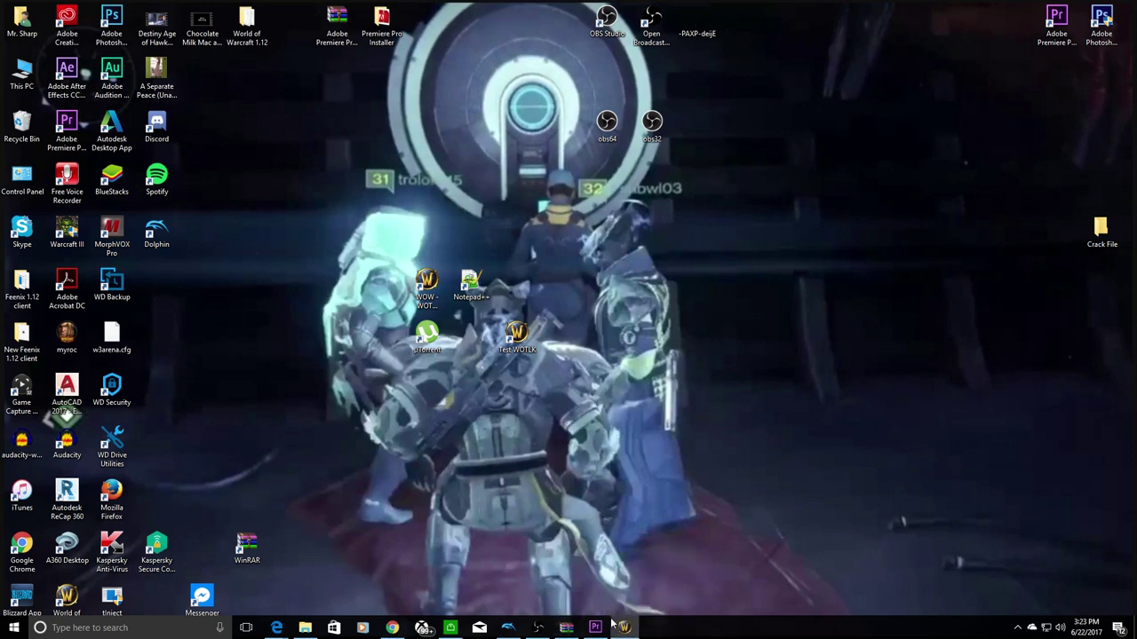
mouse_move(276, 628)
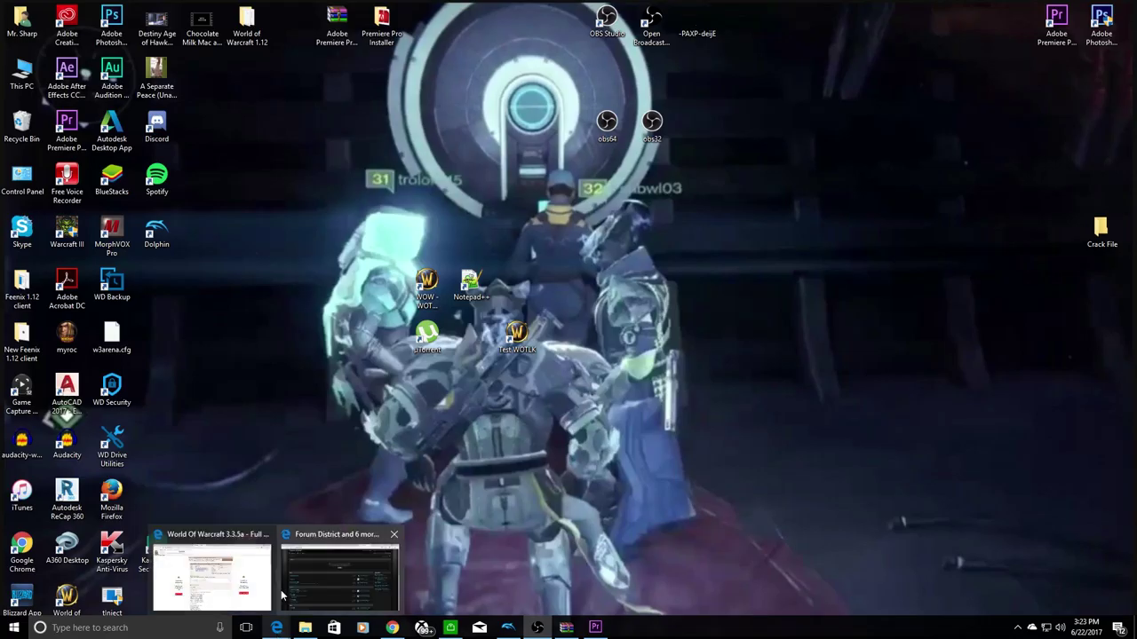
left_click(309, 598)
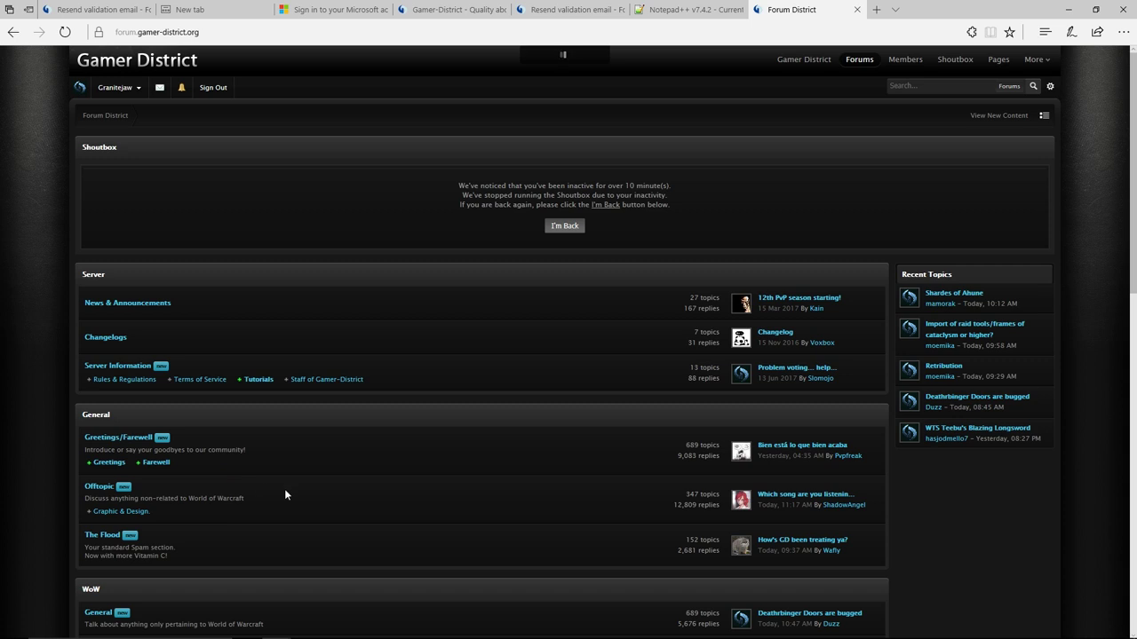
left_click(111, 7)
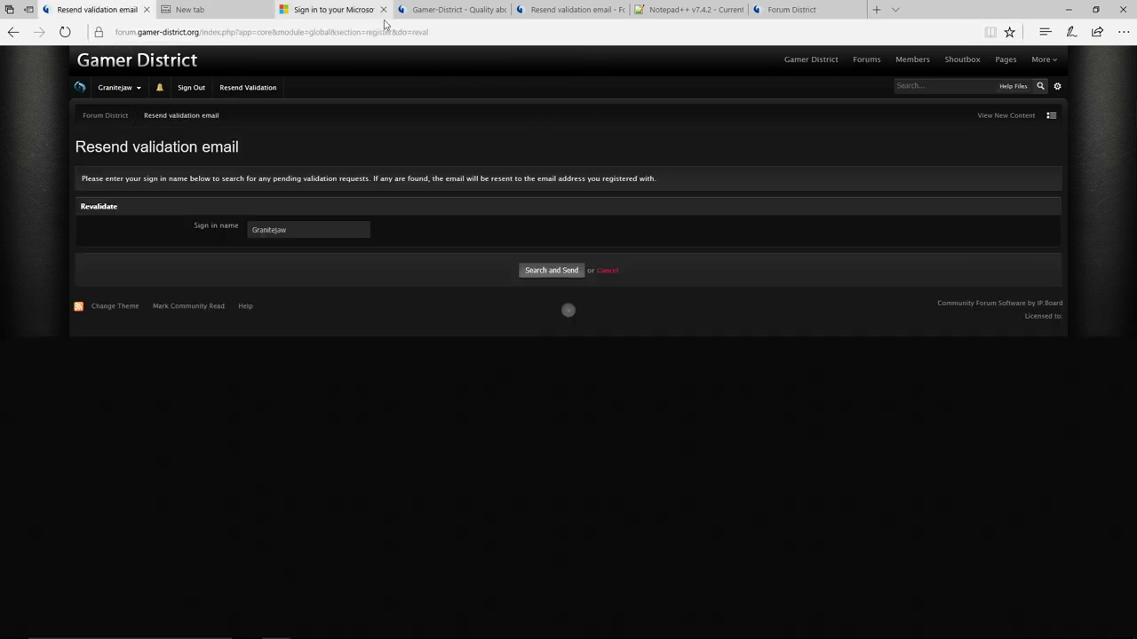
left_click(1069, 9)
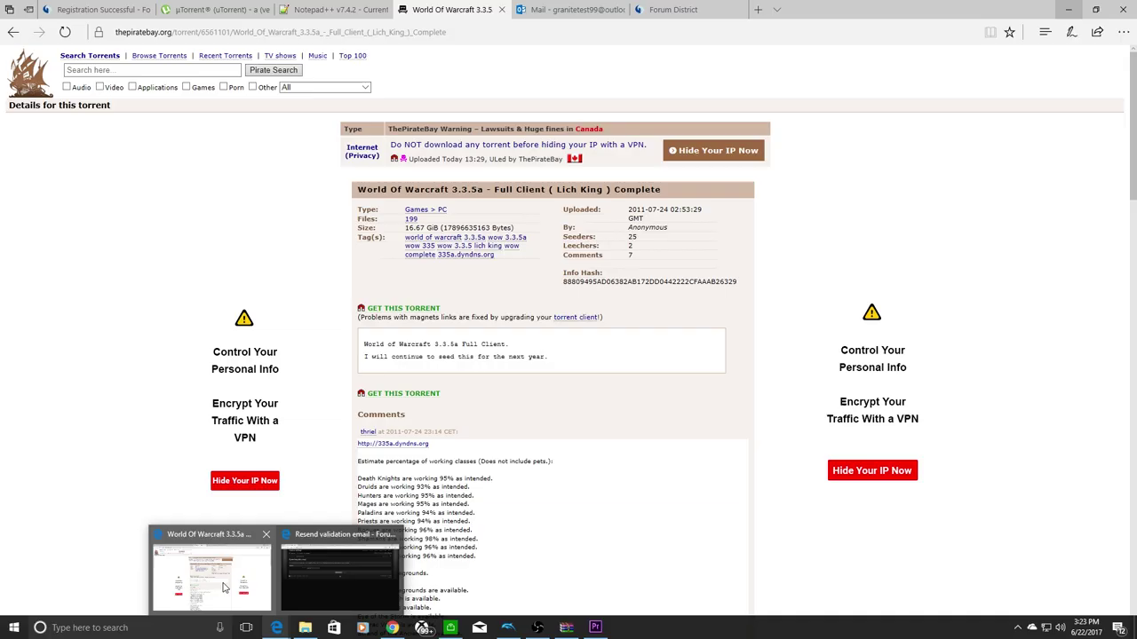
left_click(257, 566)
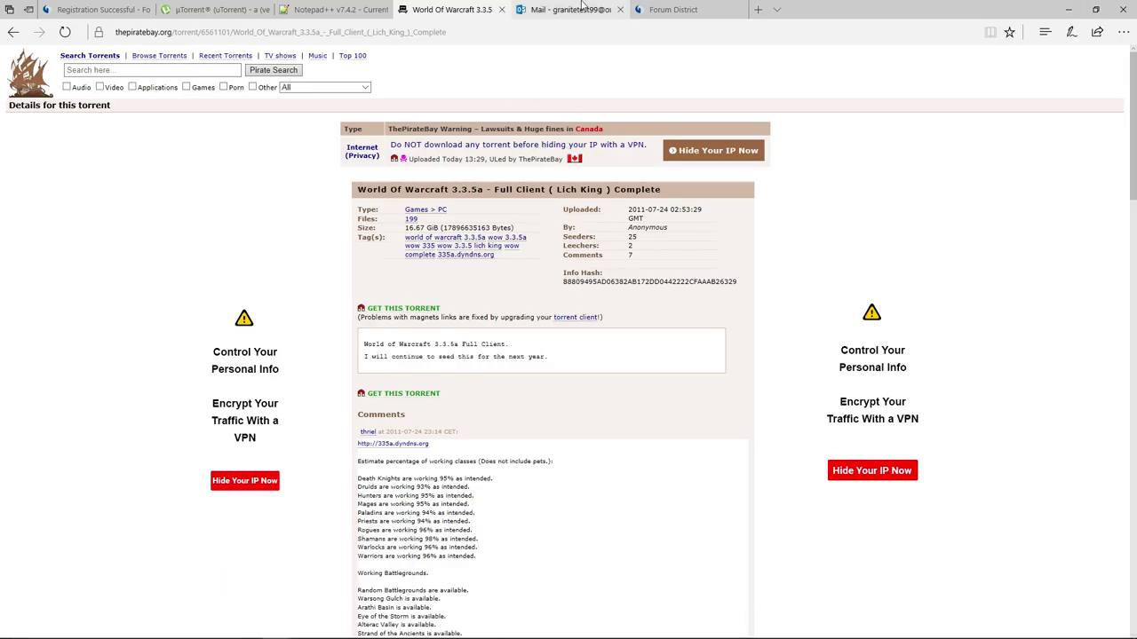
left_click(657, 10)
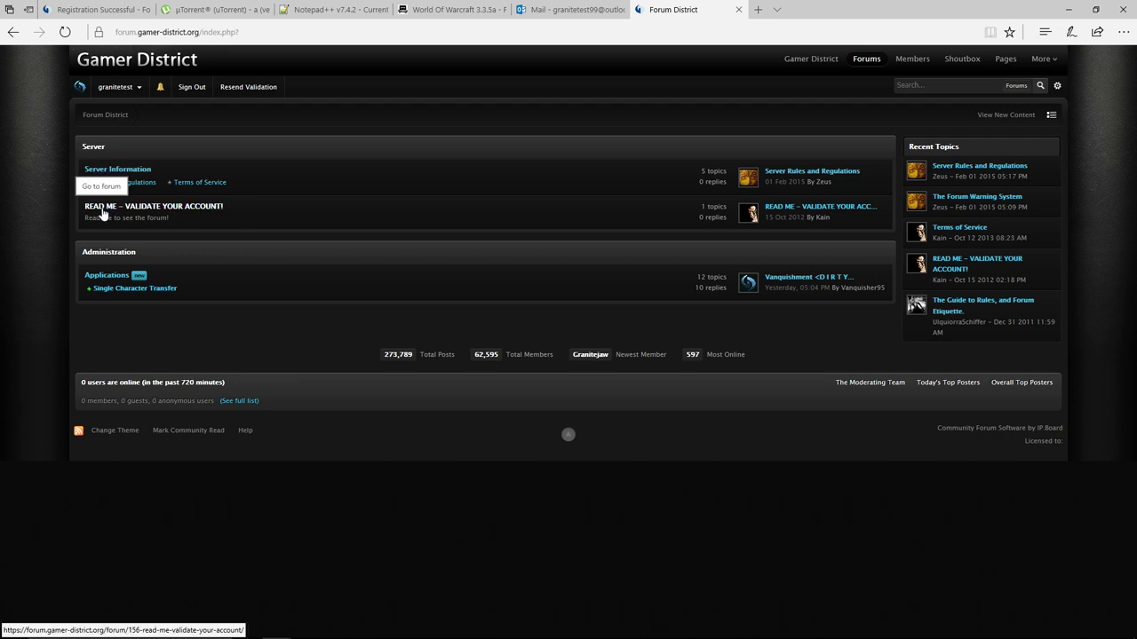
Open the READ ME – VALIDATE YOUR ACCOUNT! forum and topic, then follow the resend-validation link.
left_click(182, 211)
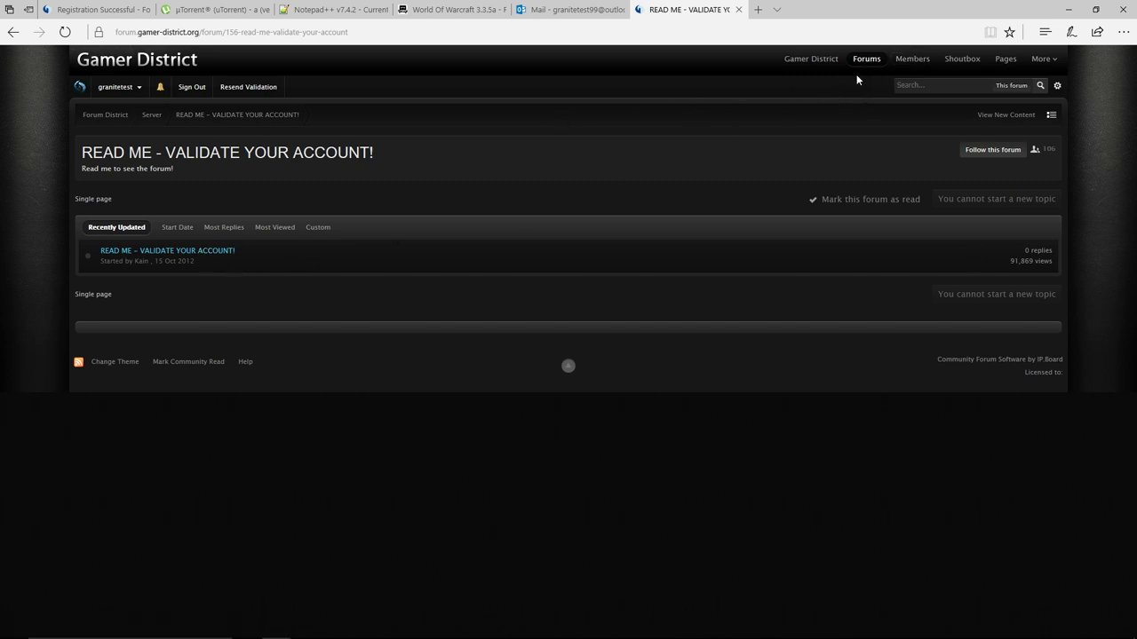
left_click(136, 254)
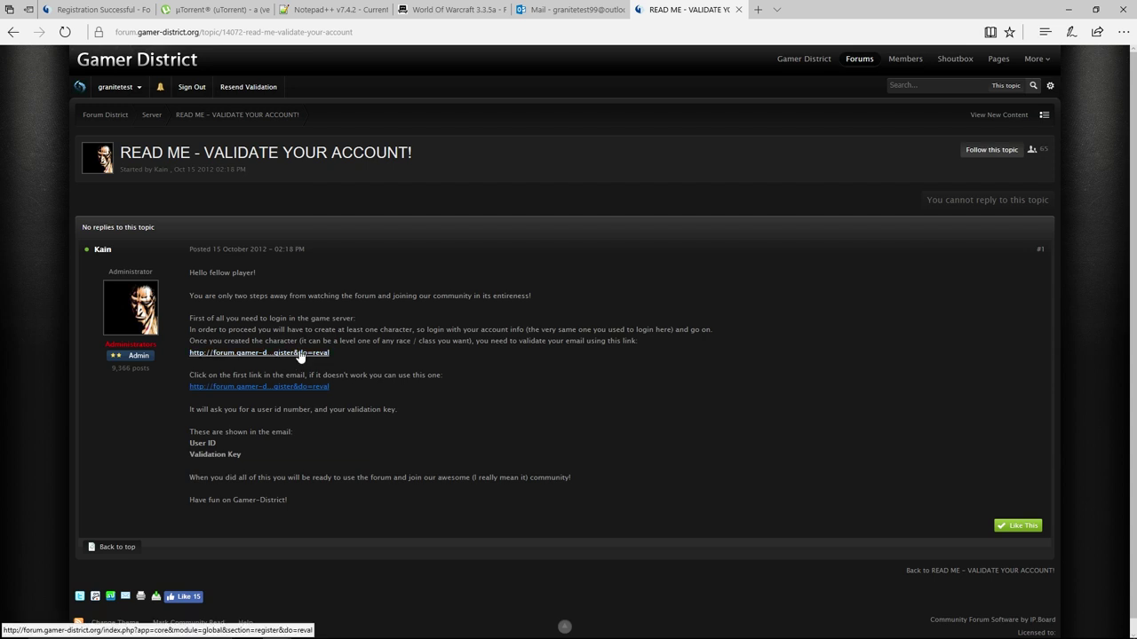
left_click(299, 353)
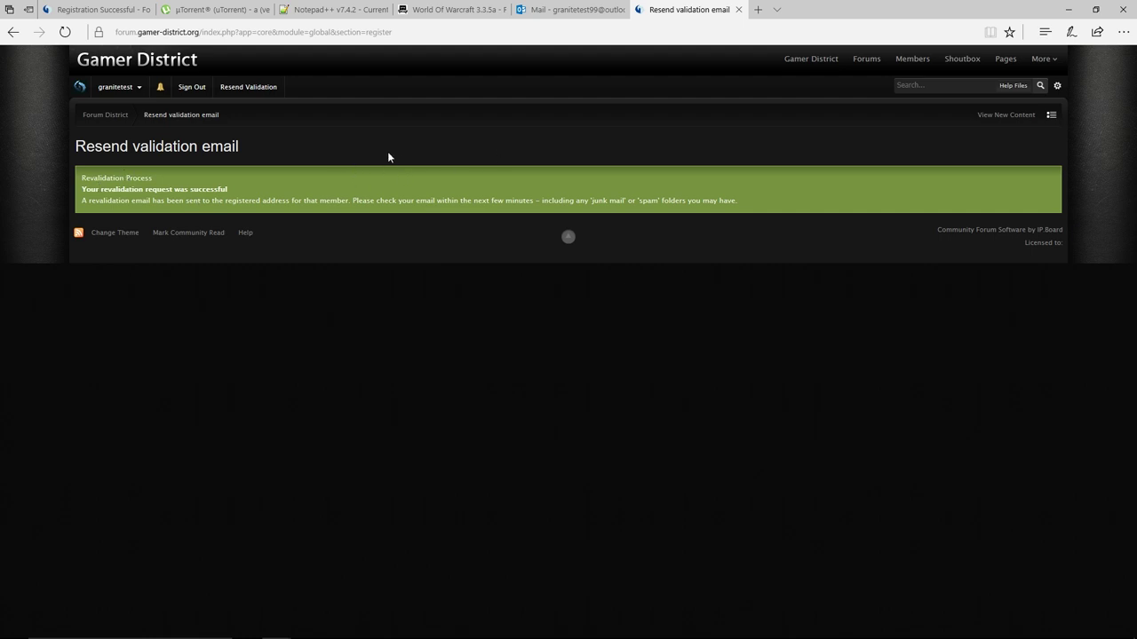
Switch to Outlook Mail and show the Other inbox holding the Forum District emails.
left_click(569, 9)
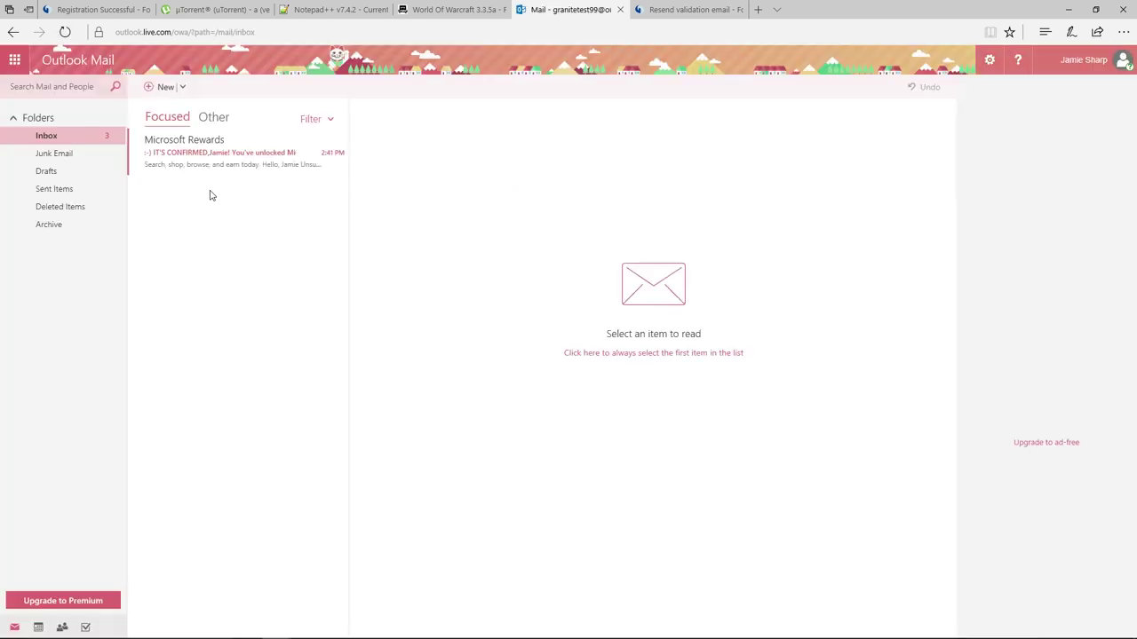
left_click(210, 124)
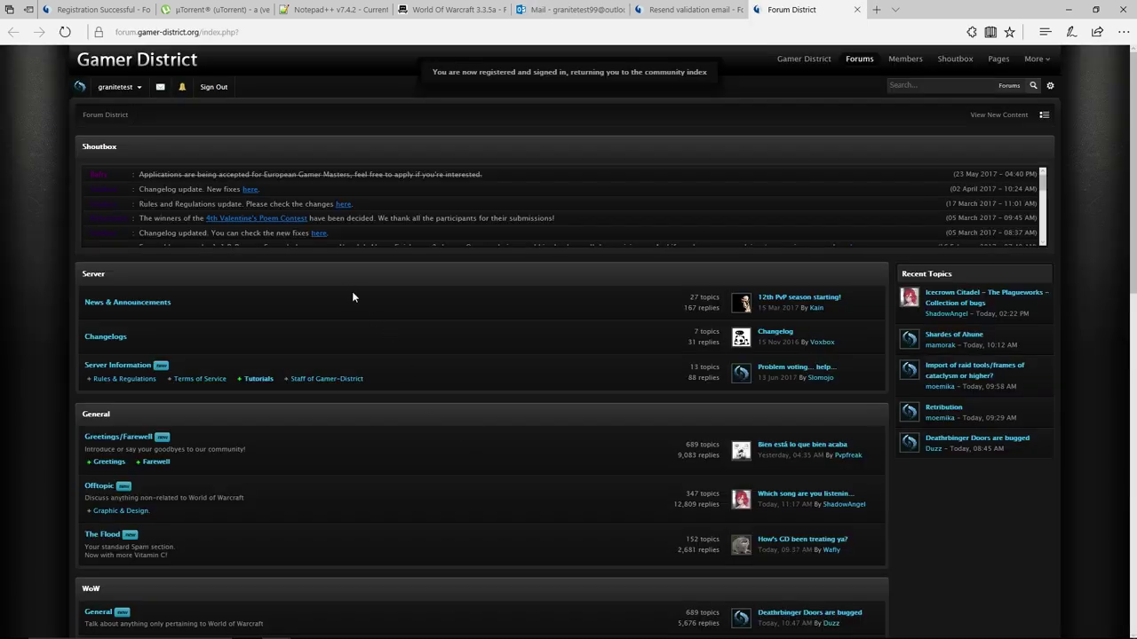
scroll(236, 275, "down", 3)
scroll(271, 288, "down", 6)
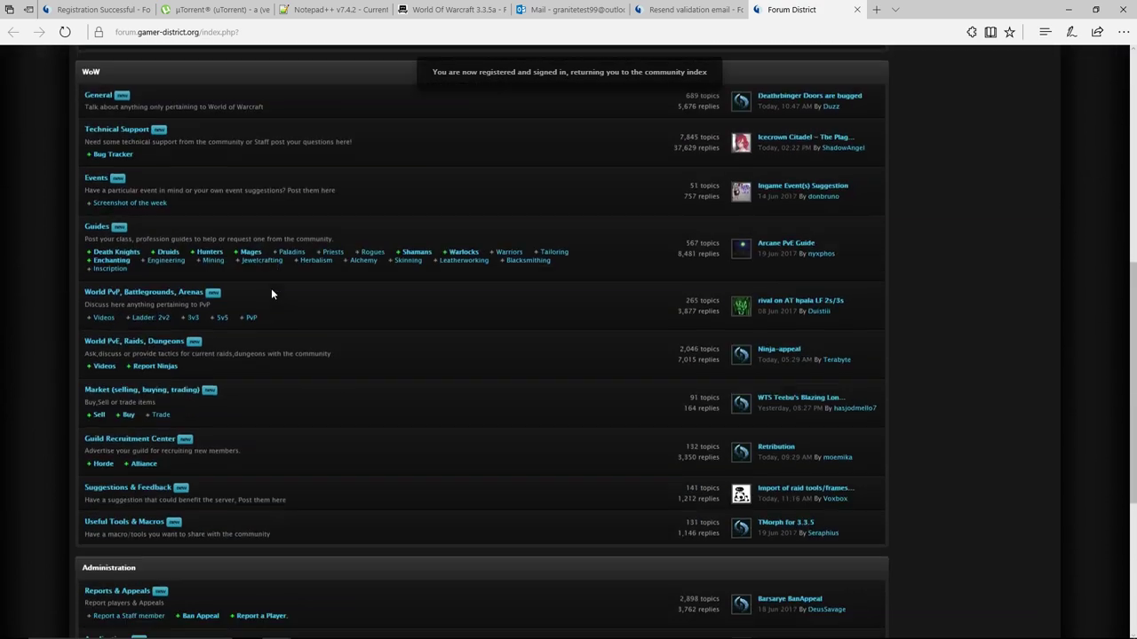
scroll(291, 348, "up", 4)
scroll(291, 349, "up", 5)
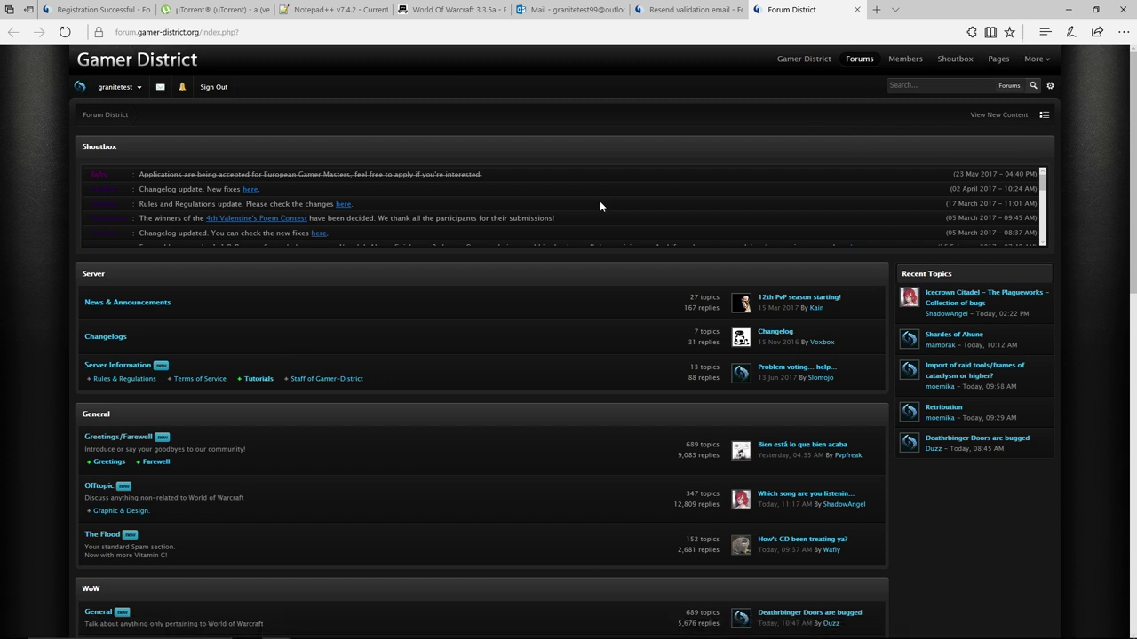
left_click(900, 62)
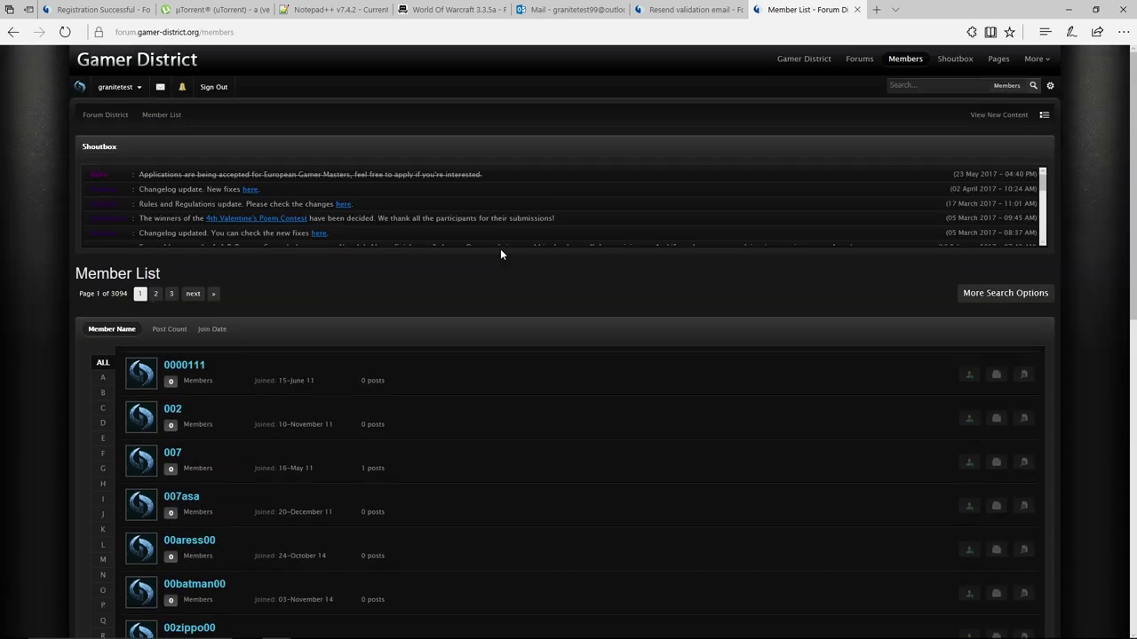
left_click(949, 60)
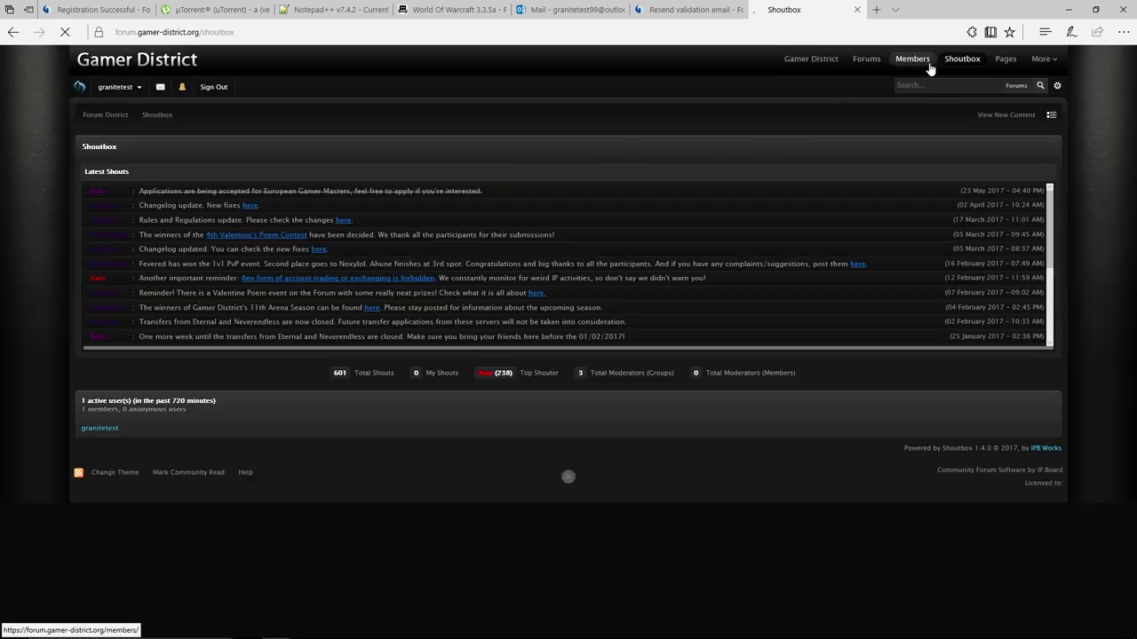
left_click(1002, 60)
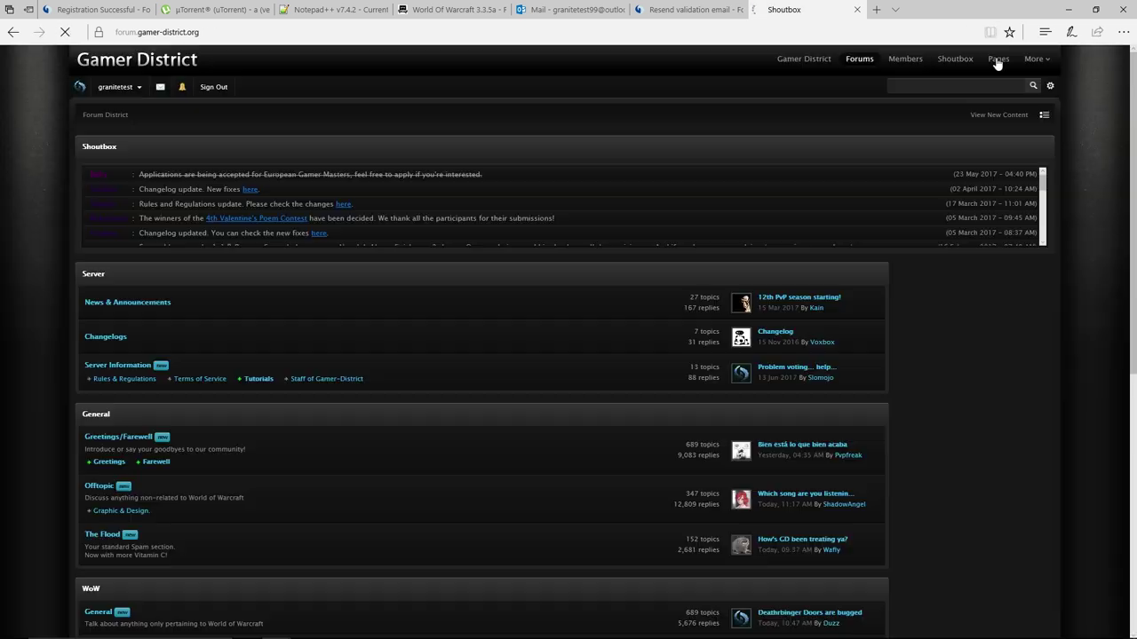
Minimize the Edge forum window so the Windows desktop shows.
left_click(1069, 9)
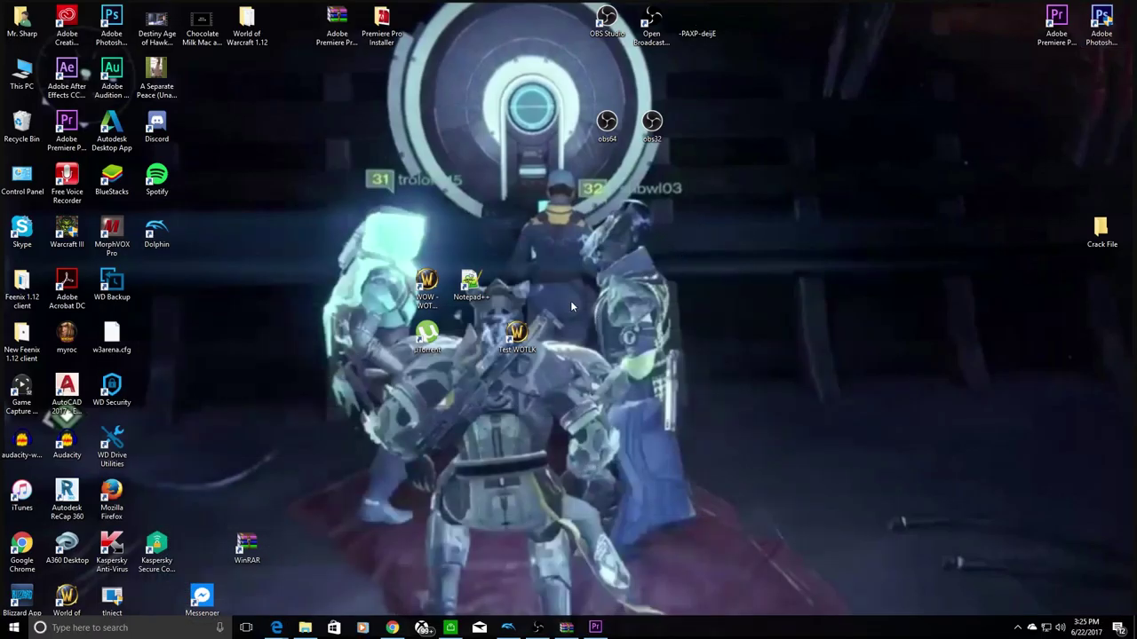